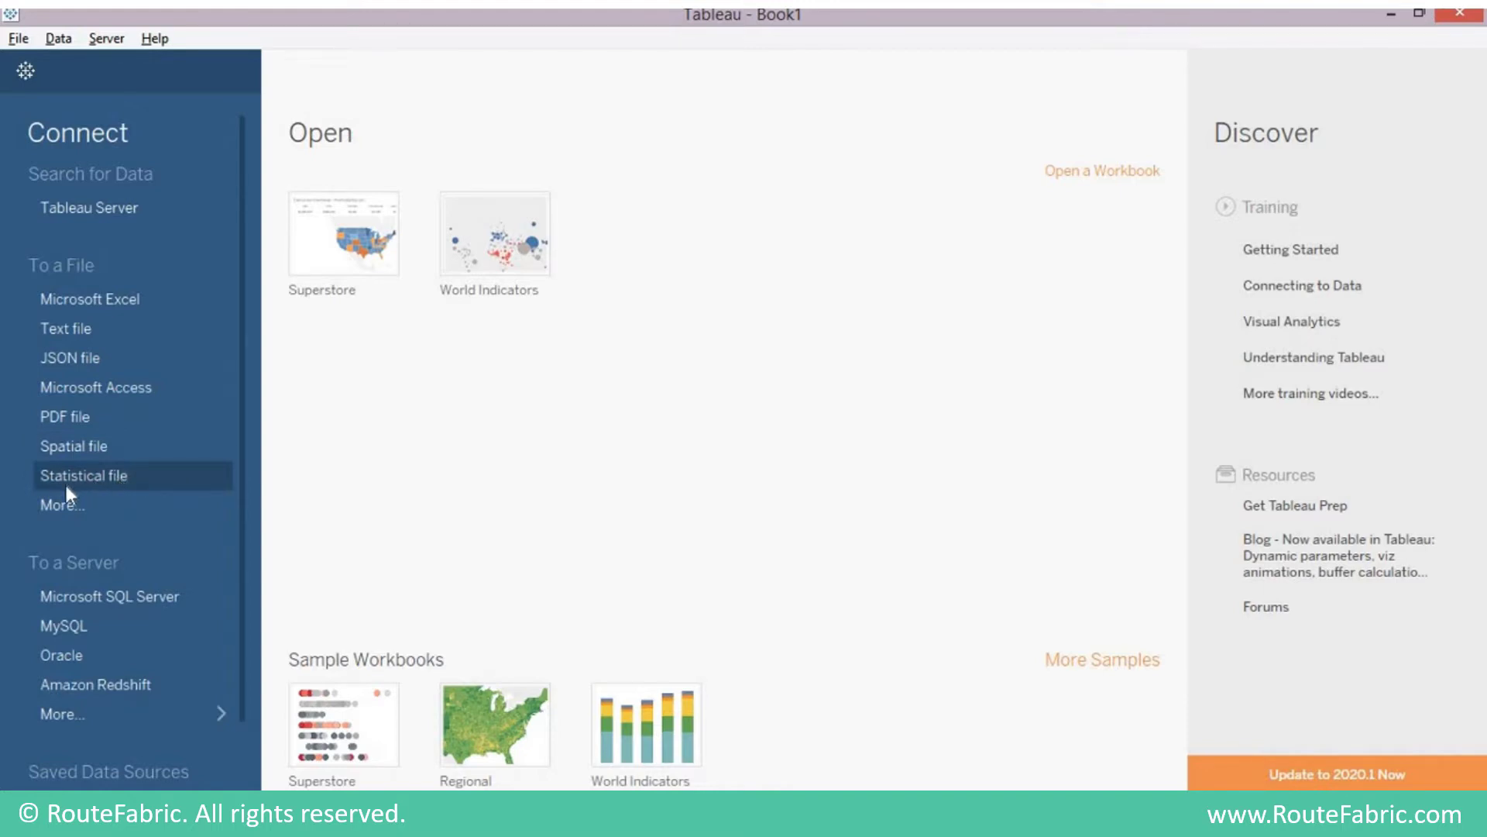
- Examine the file connection types and the full list of available server connectors
scroll(82, 588, down, 1)
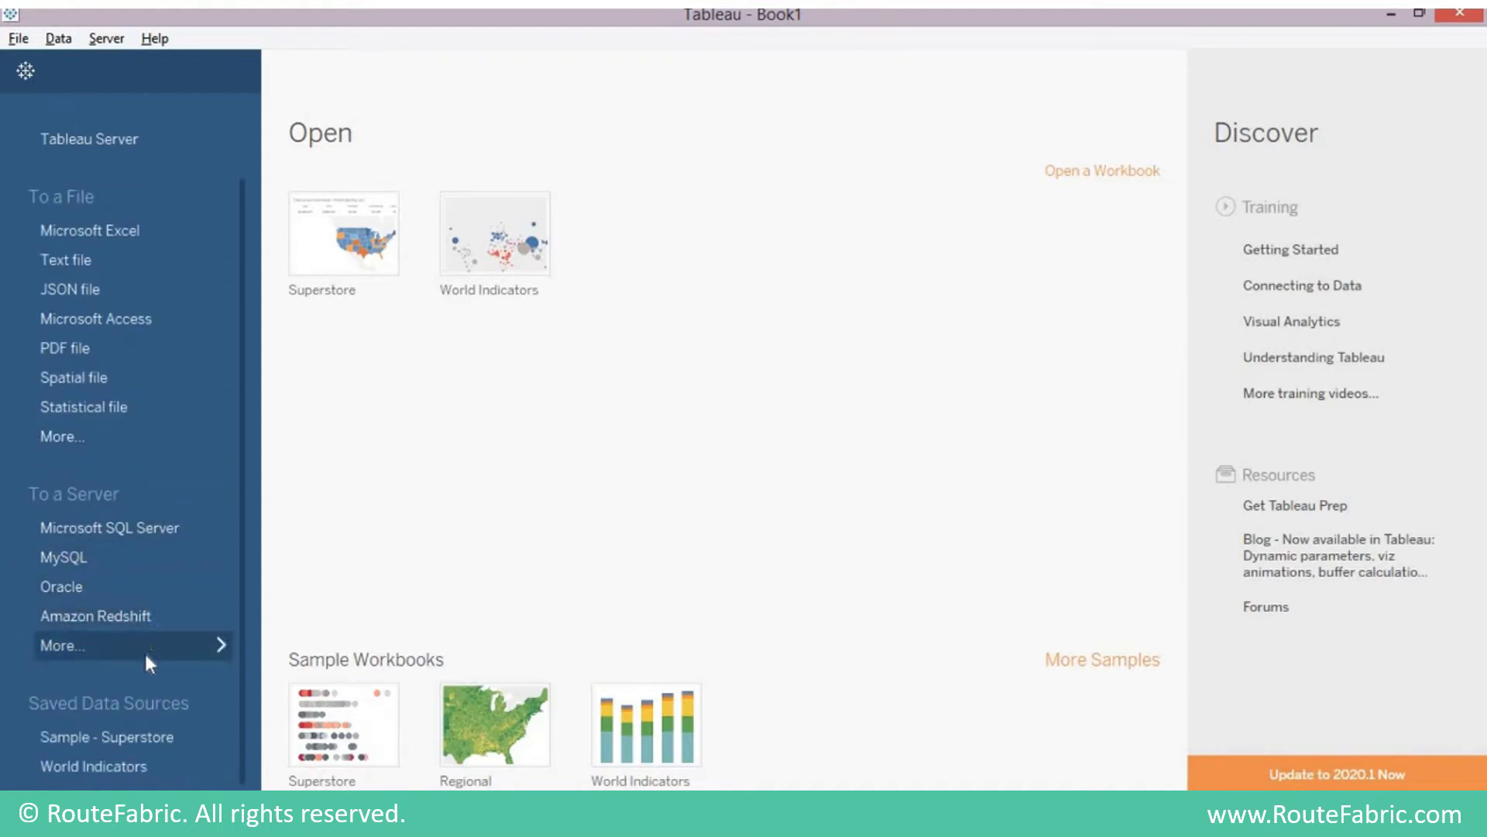
click(208, 649)
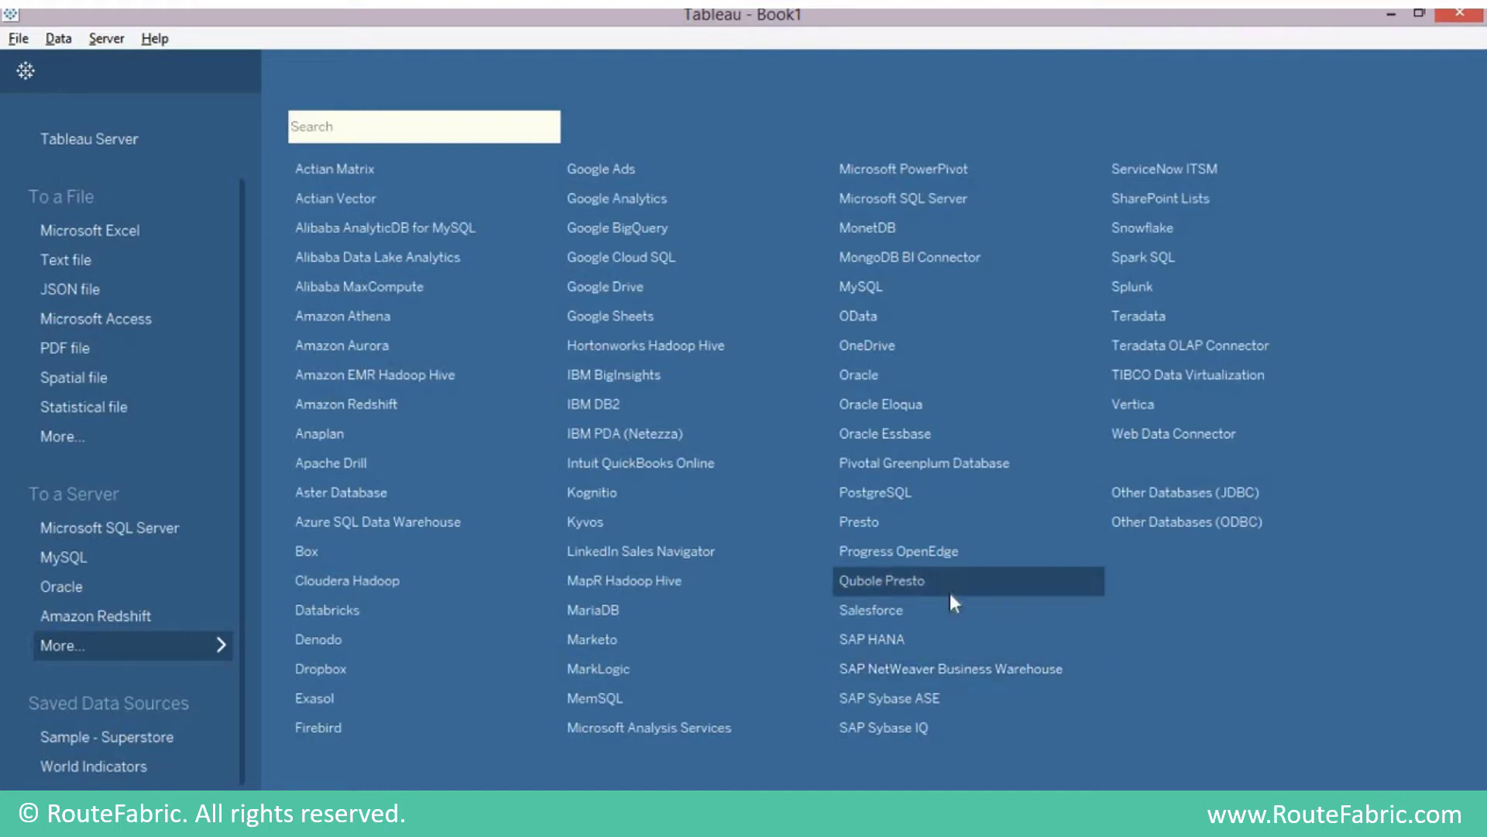
click(150, 645)
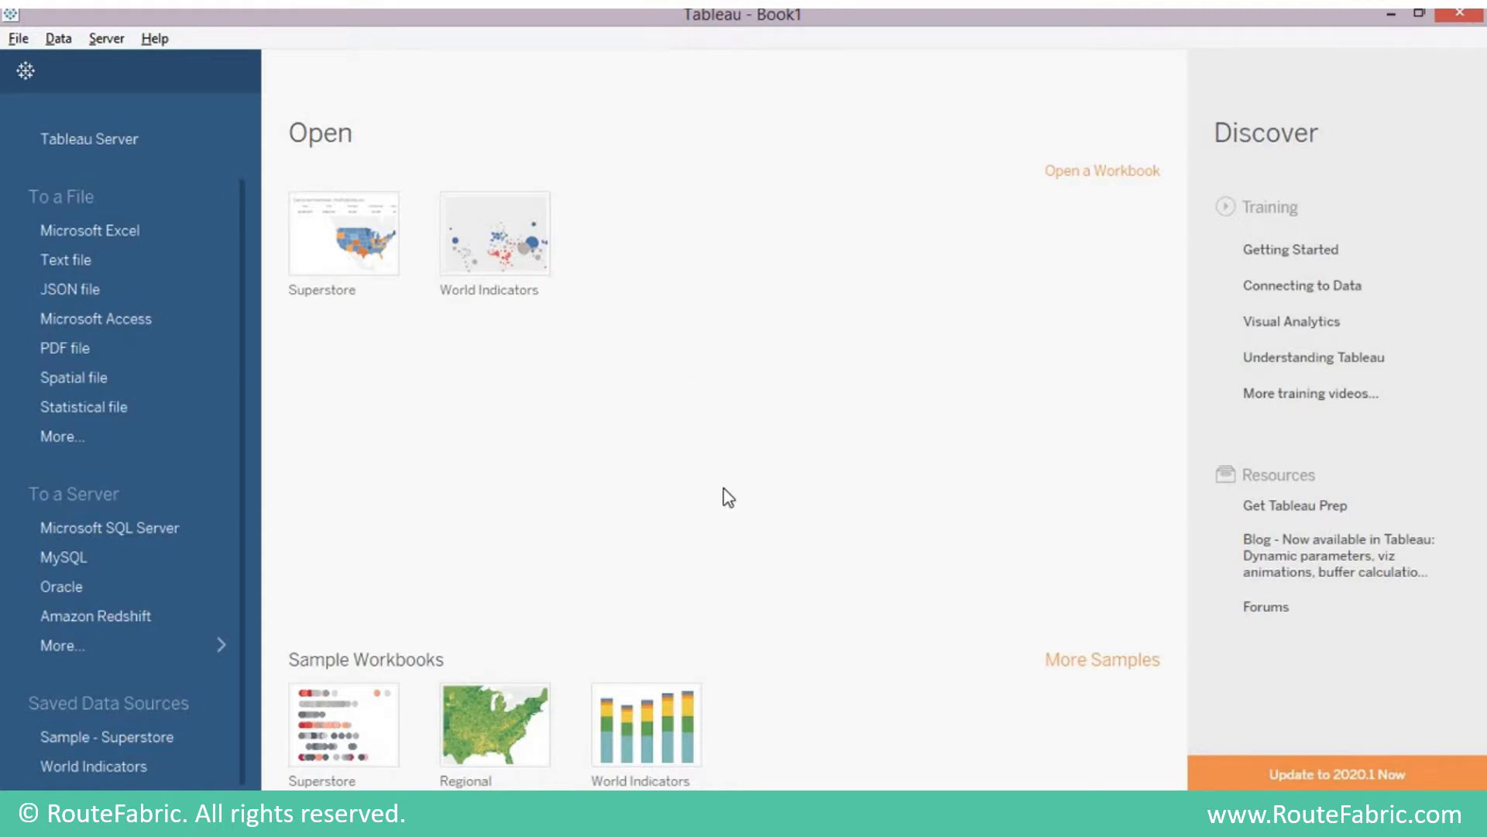
mouse_move(317, 207)
scroll(96, 201, up, 2)
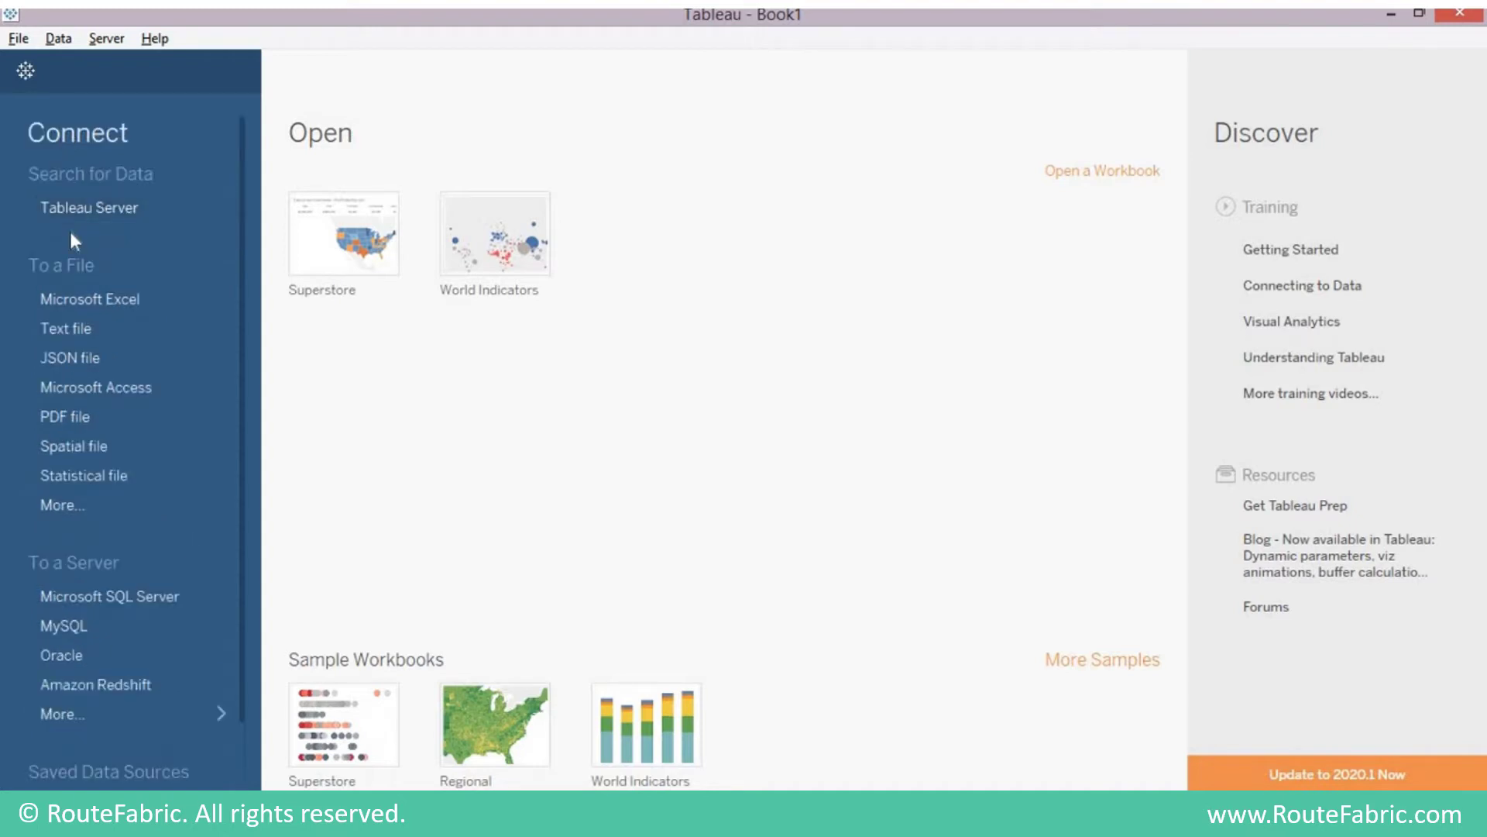
- Connect to the Sample - Superstore Excel workbook and add its first Orders sheet to the data source
click(103, 302)
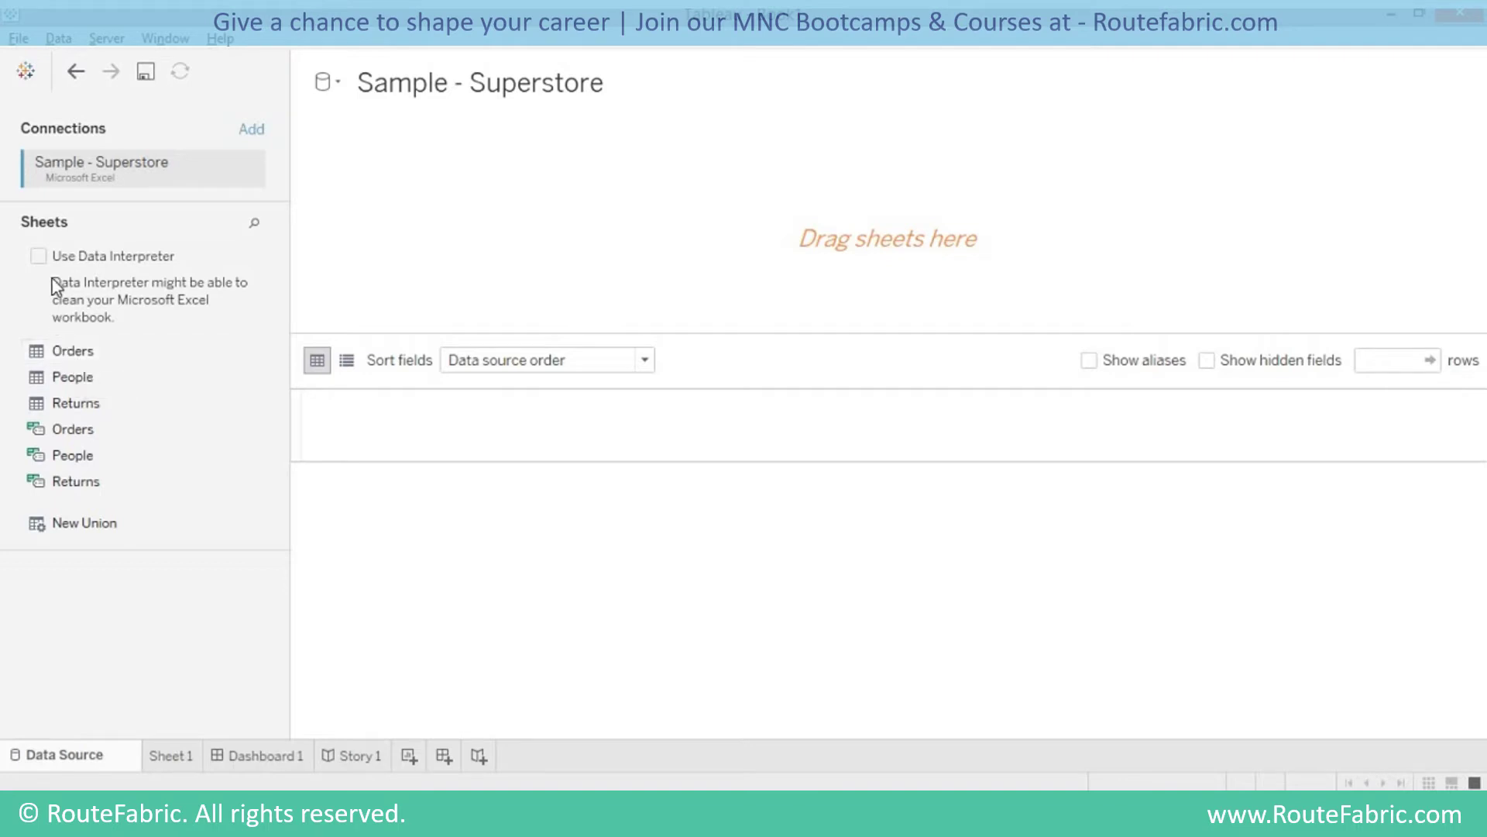
click(28, 72)
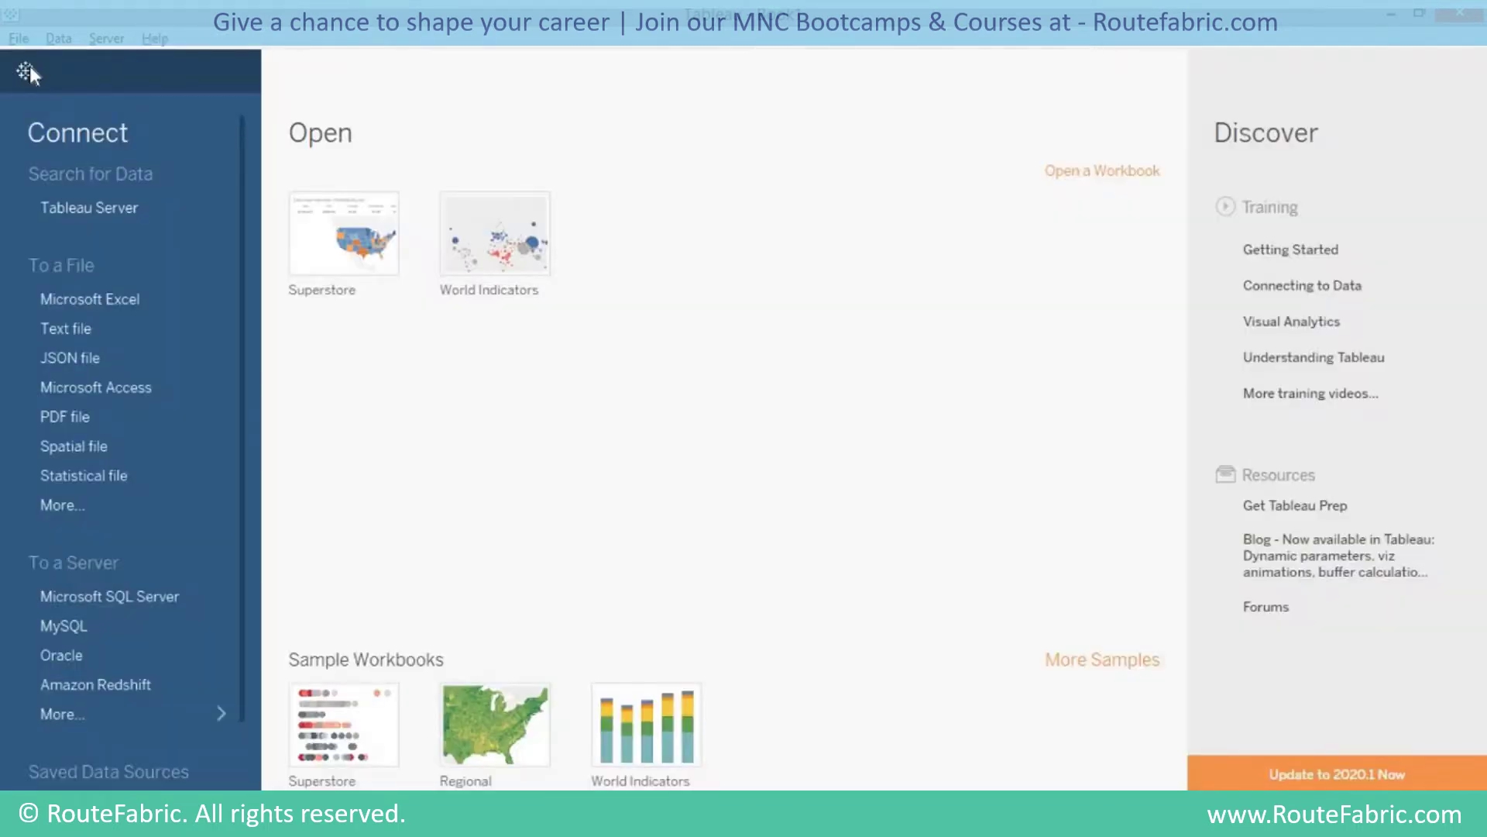
click(28, 72)
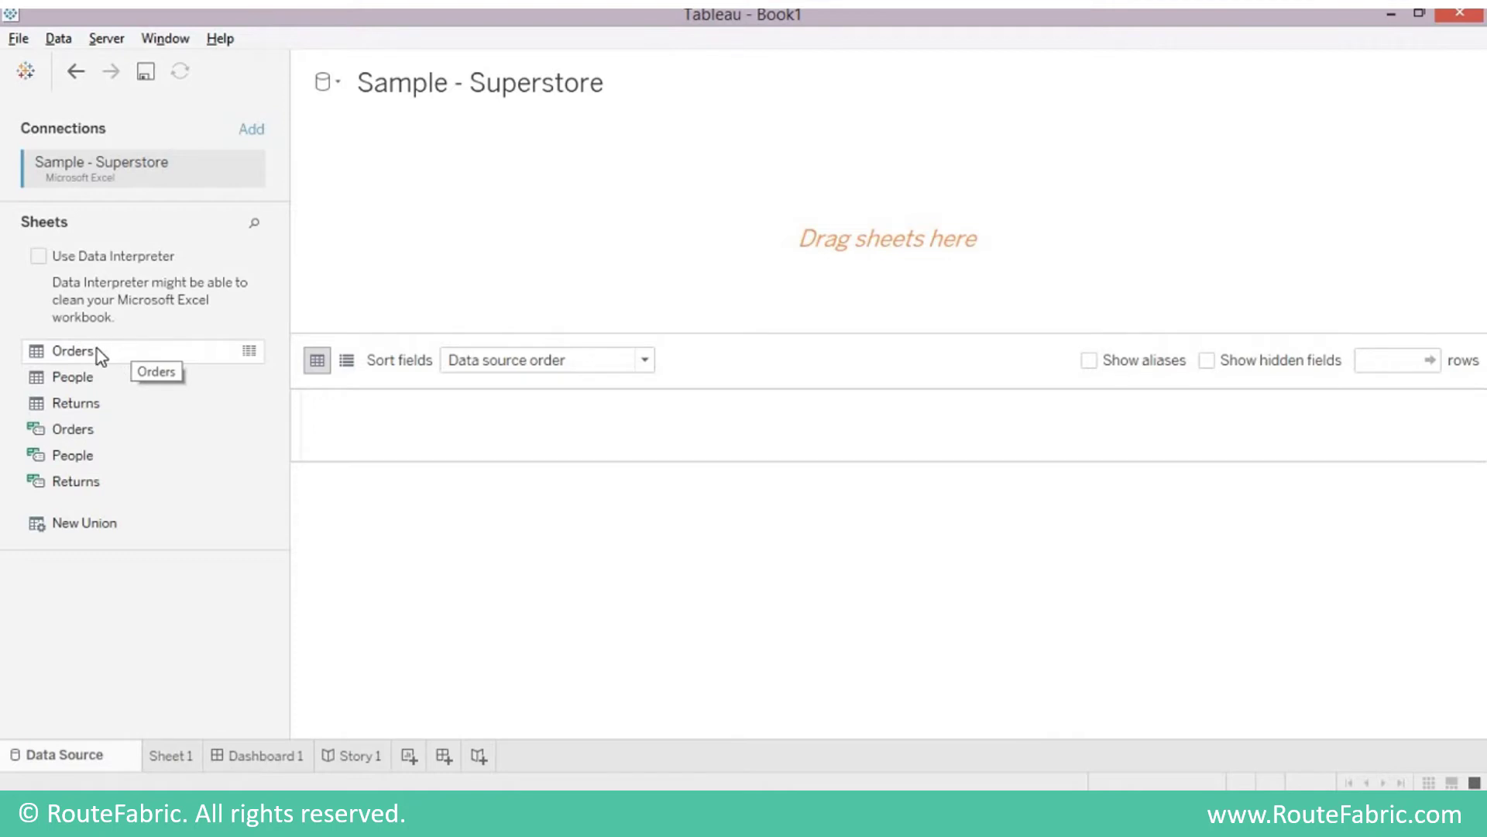
drag(96, 349, 867, 259)
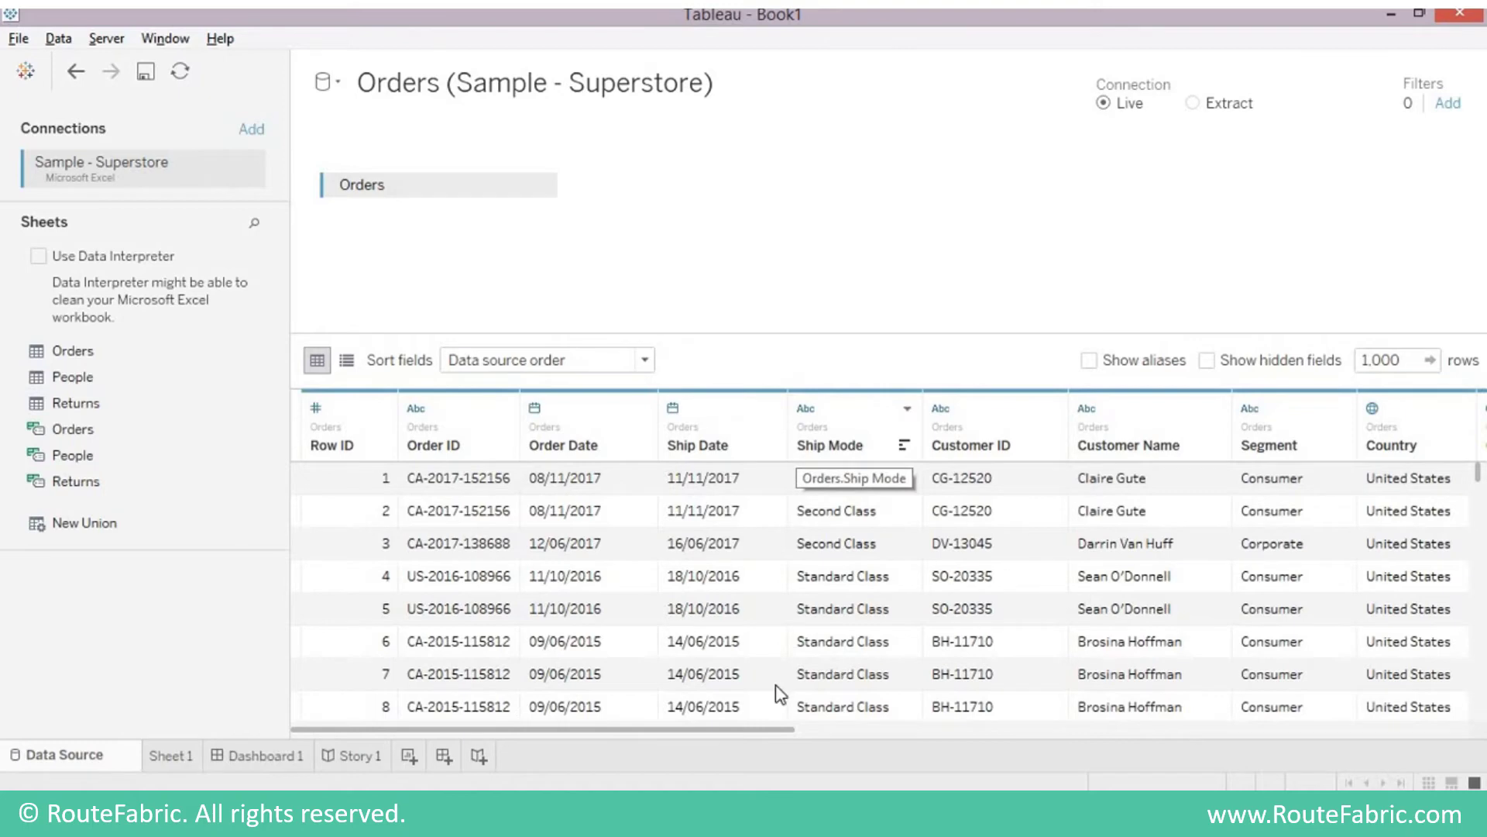
- Examine all columns of the Orders data preview, from Row ID through Profit
drag(719, 732, 604, 740)
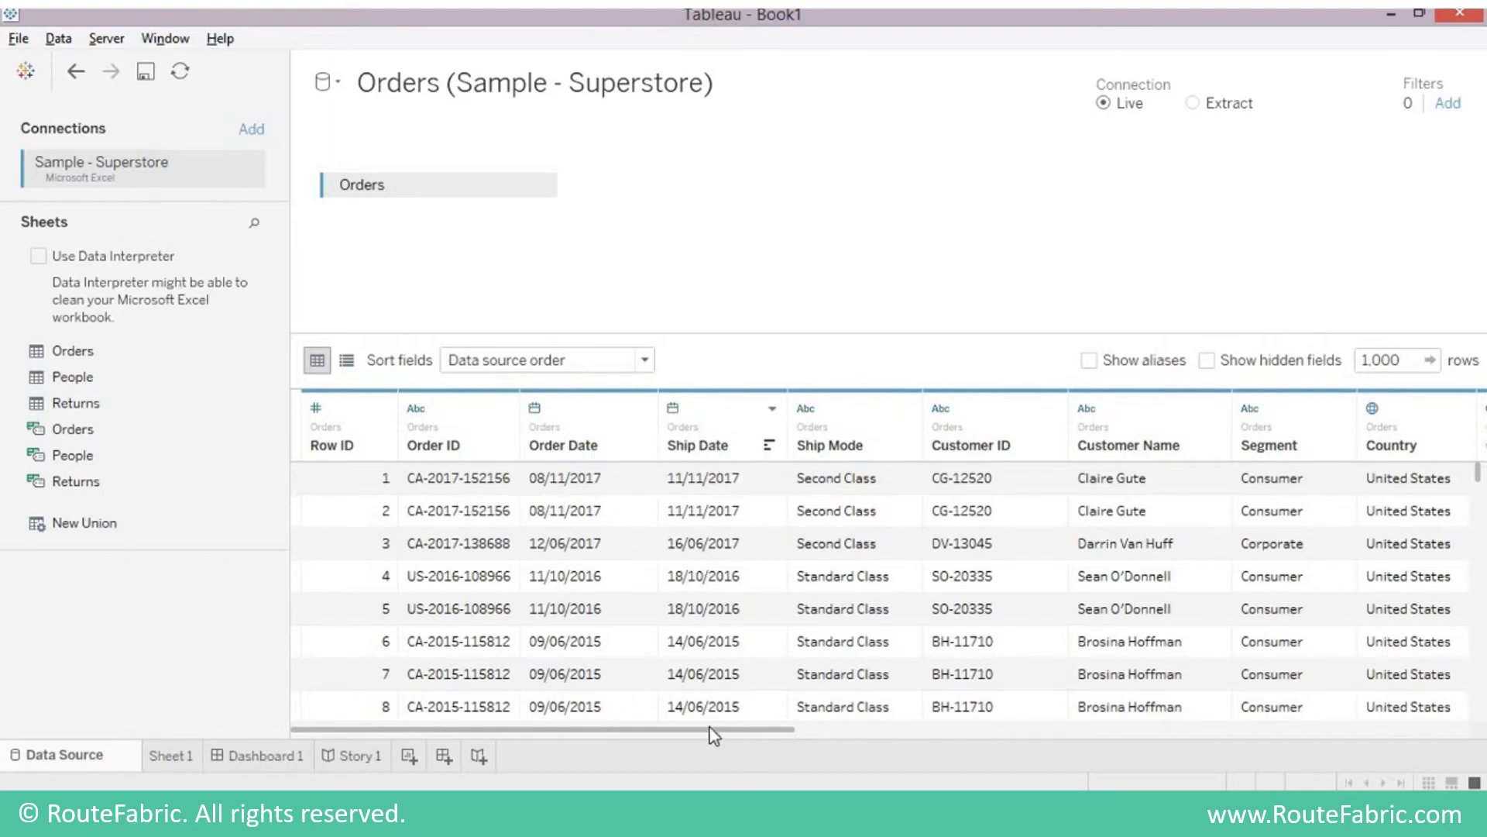
scroll(762, 732, right, 1)
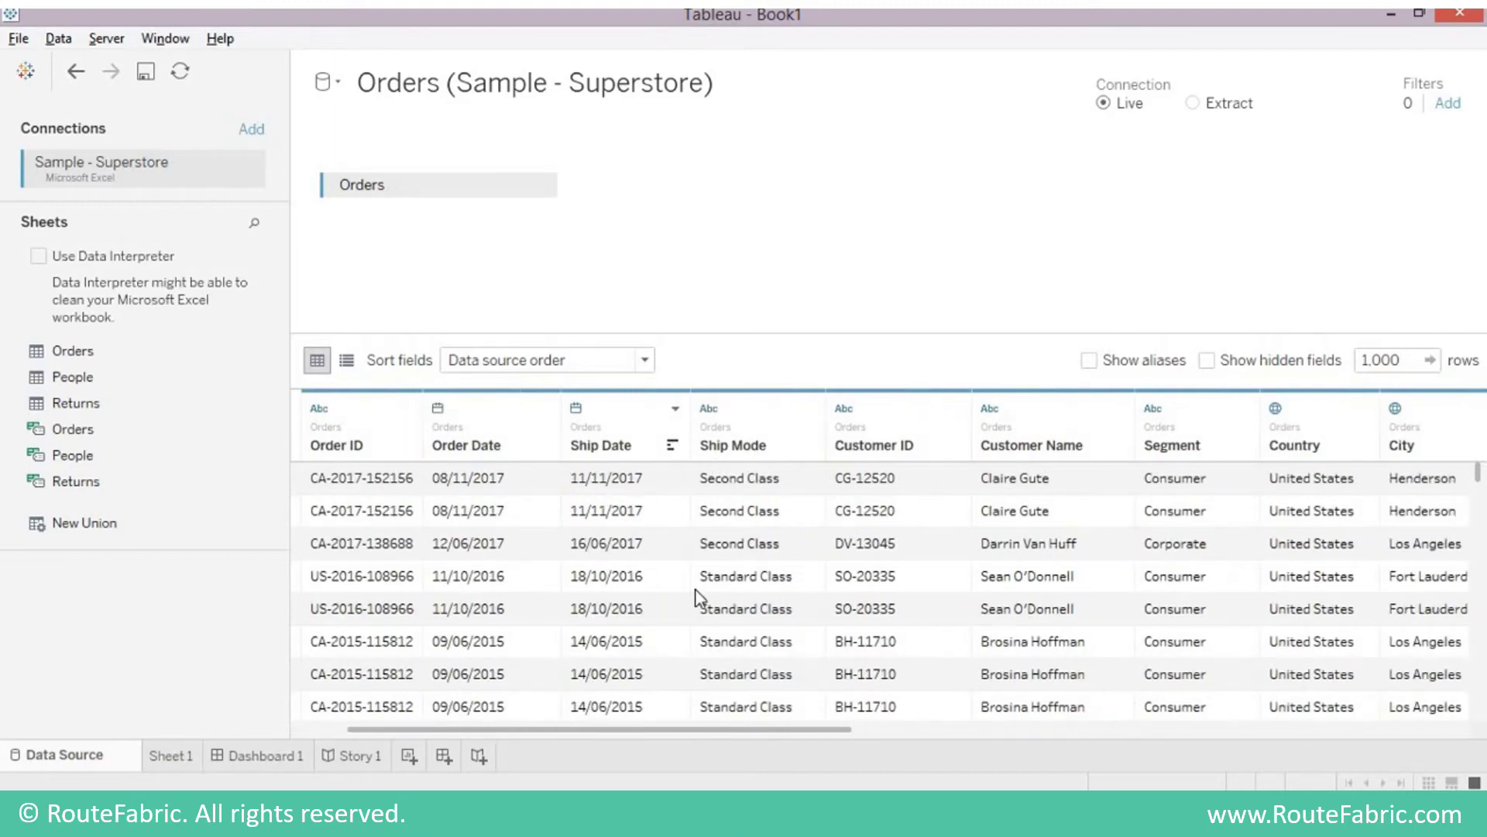
drag(777, 732, 818, 733)
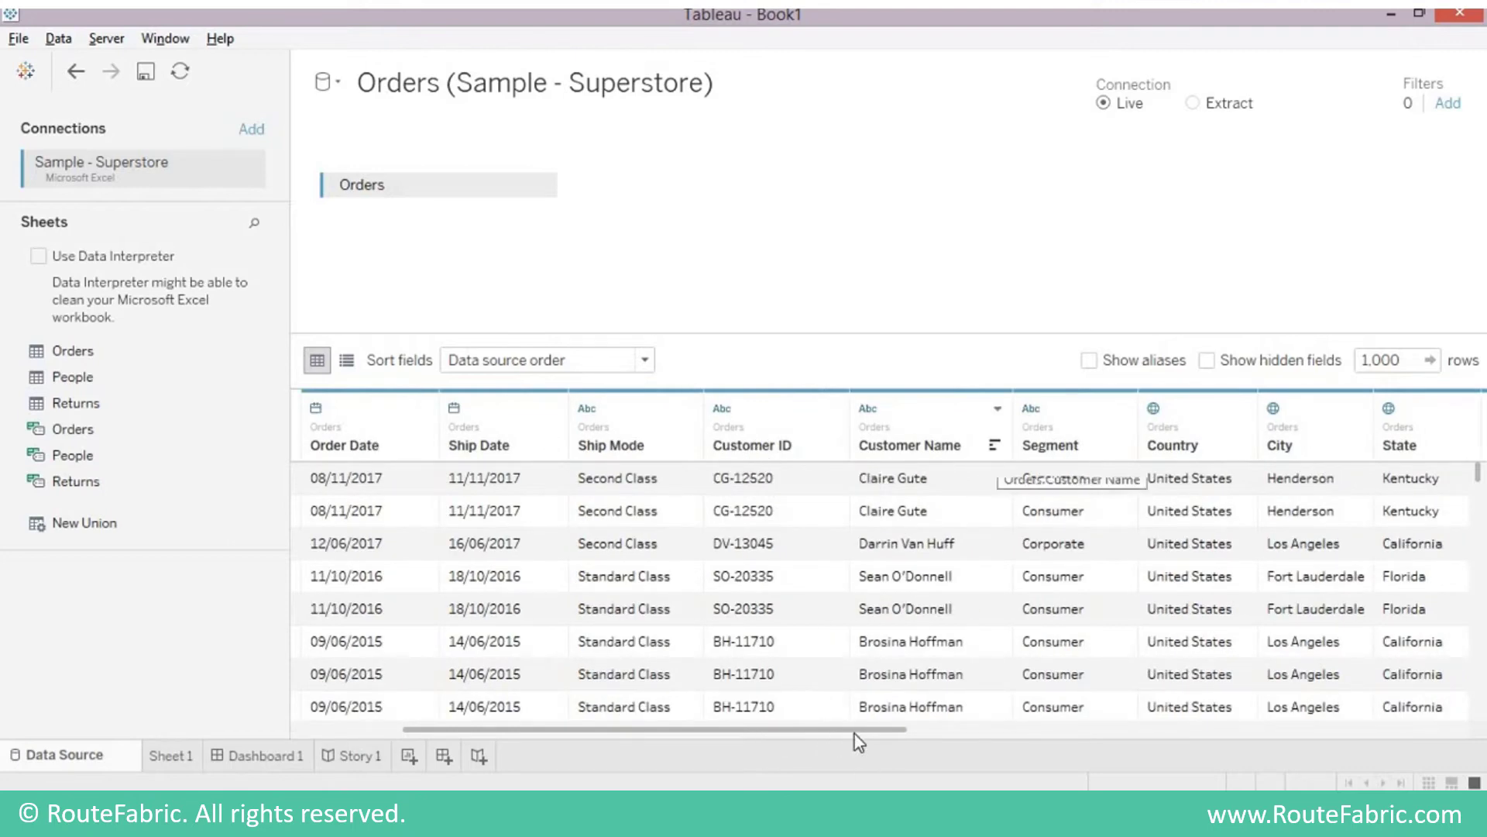
scroll(924, 736, right, 3)
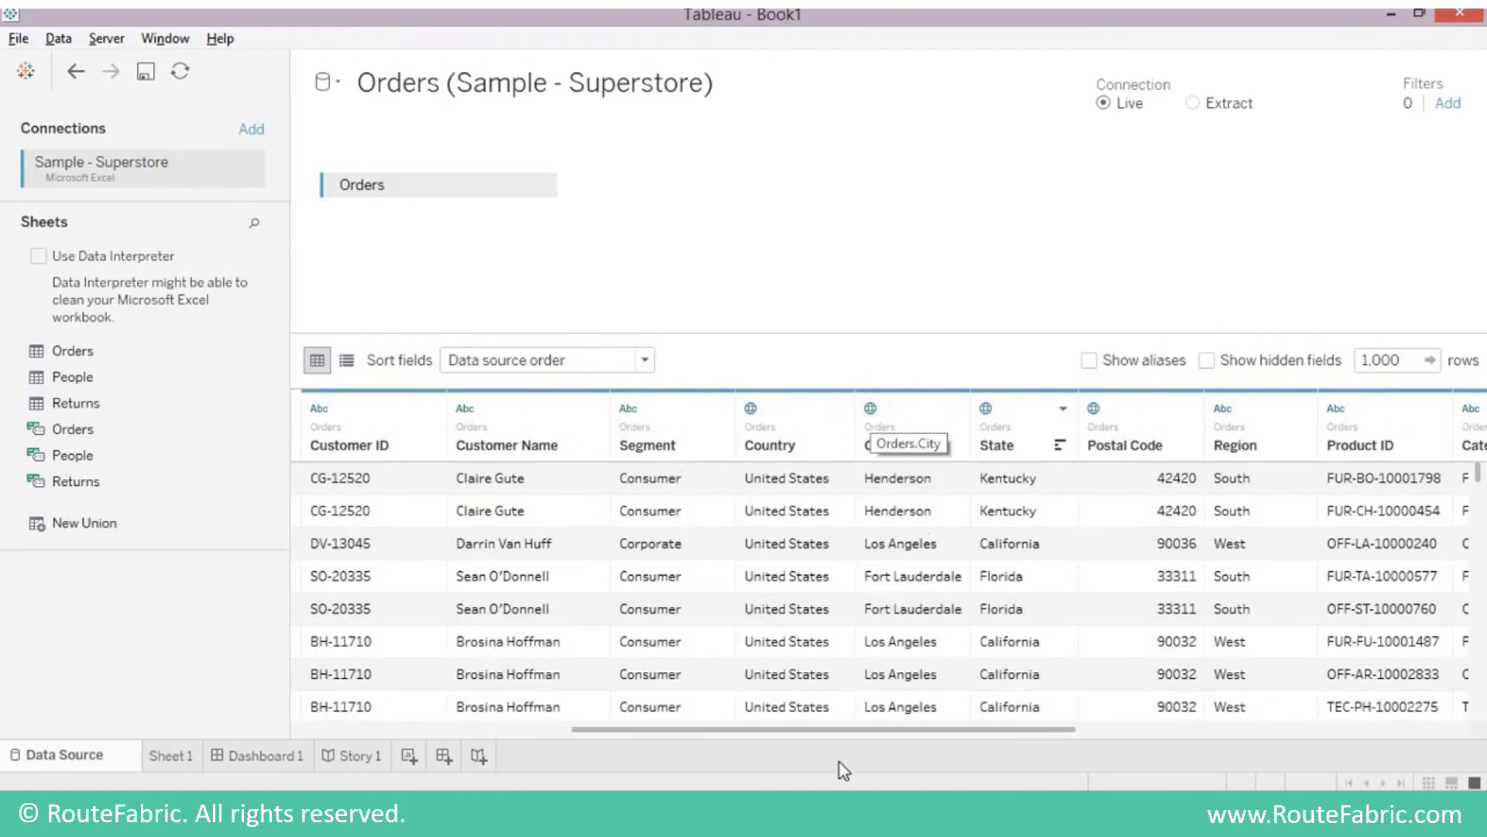
drag(891, 730, 1070, 761)
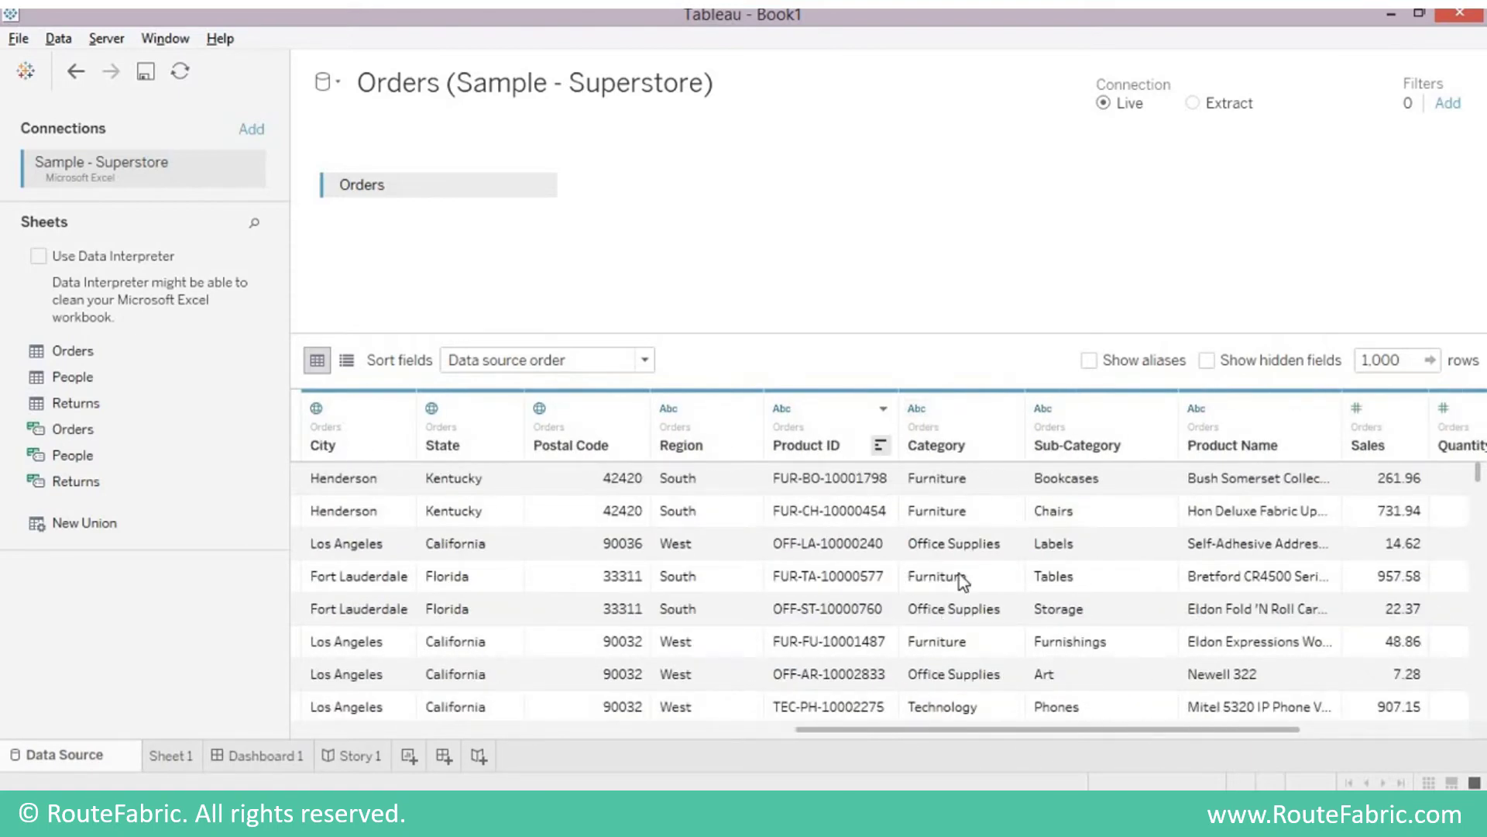
drag(1002, 728, 1151, 767)
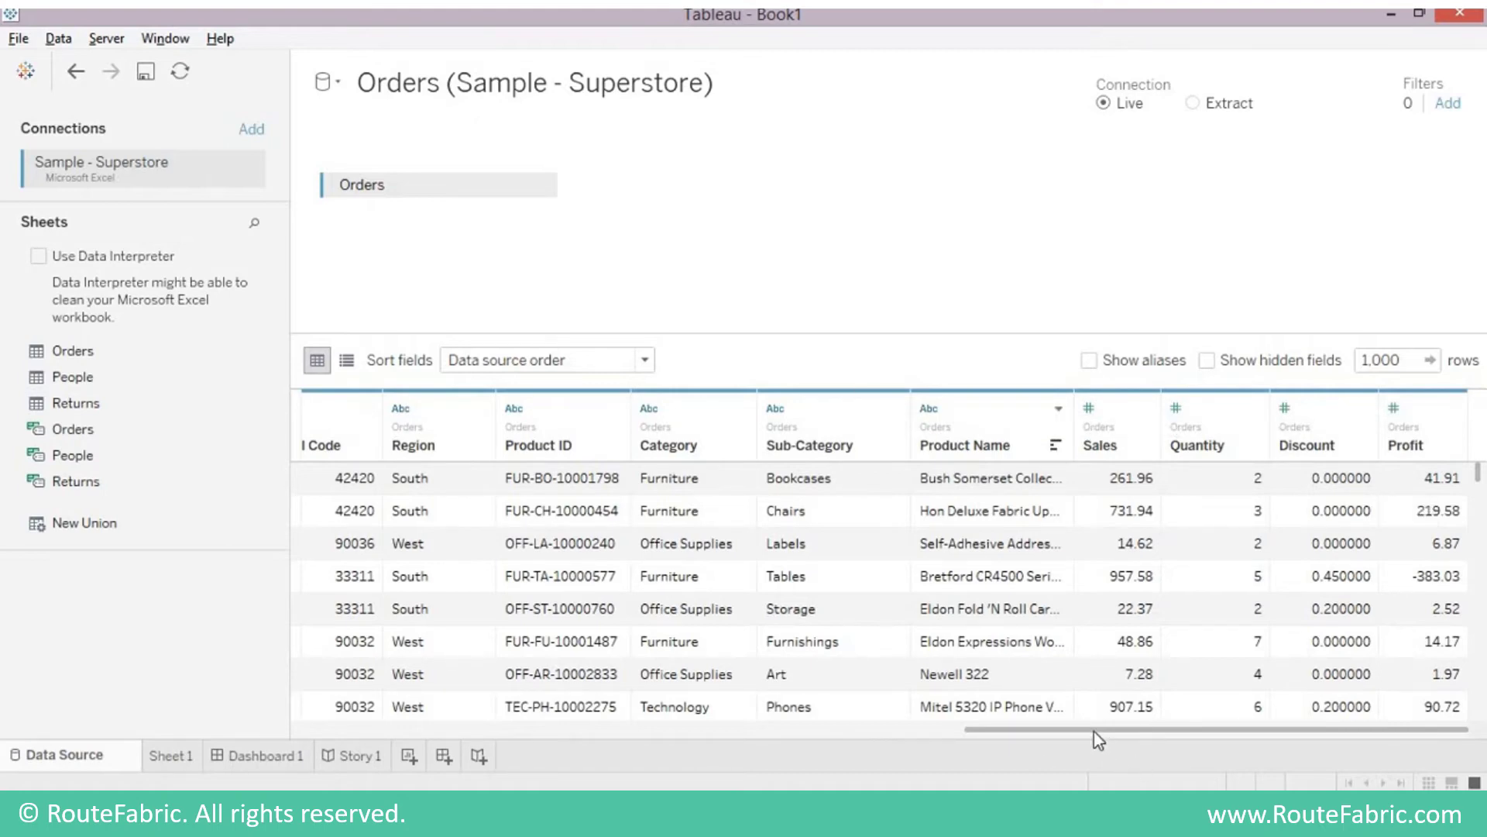
drag(1094, 731, 425, 713)
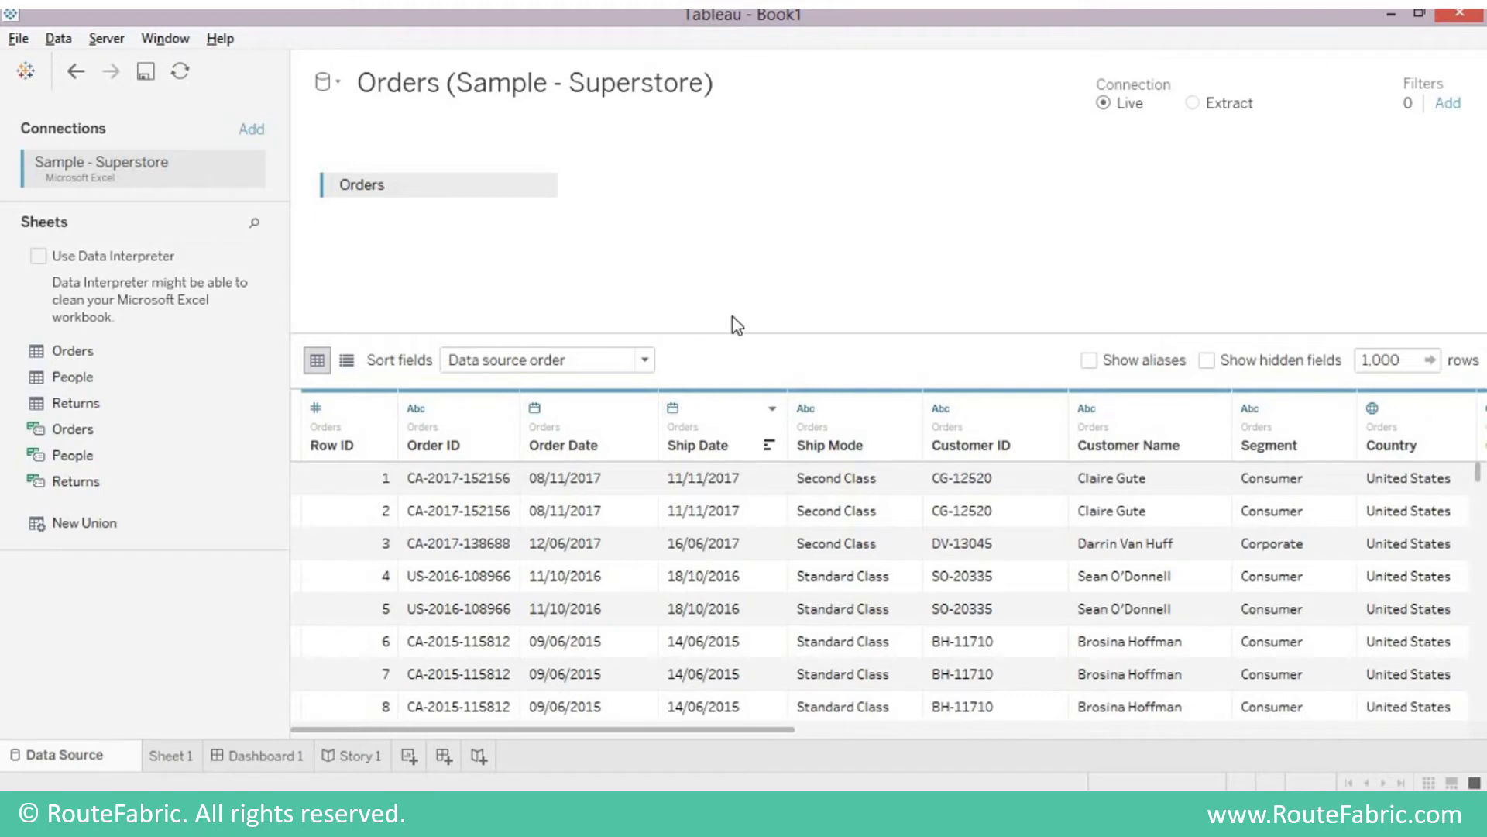
- Check the data type options of the Ship Mode column, and view the Tableau data types slide in PowerPoint
click(807, 411)
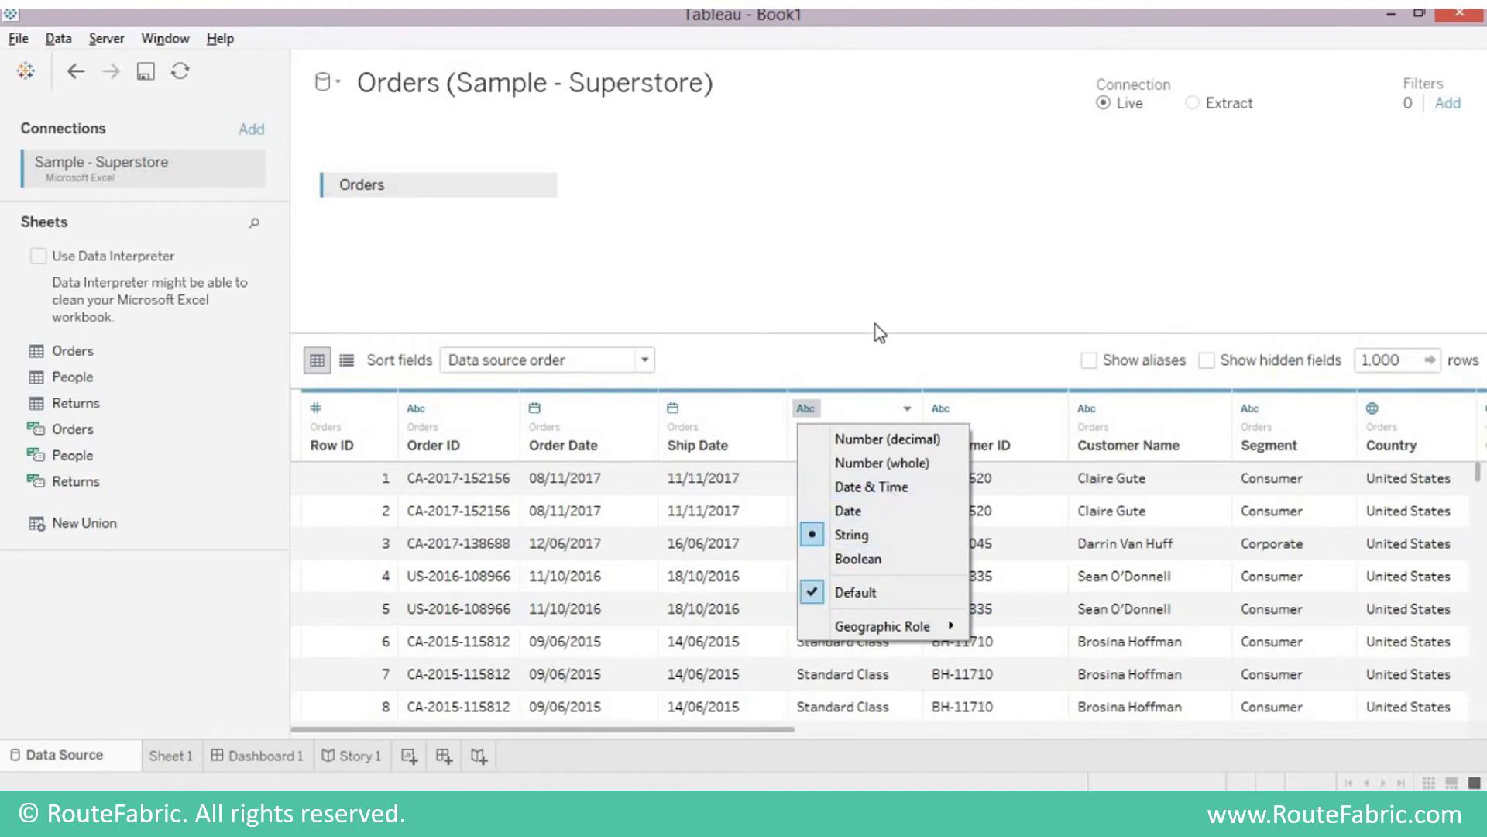
click(879, 428)
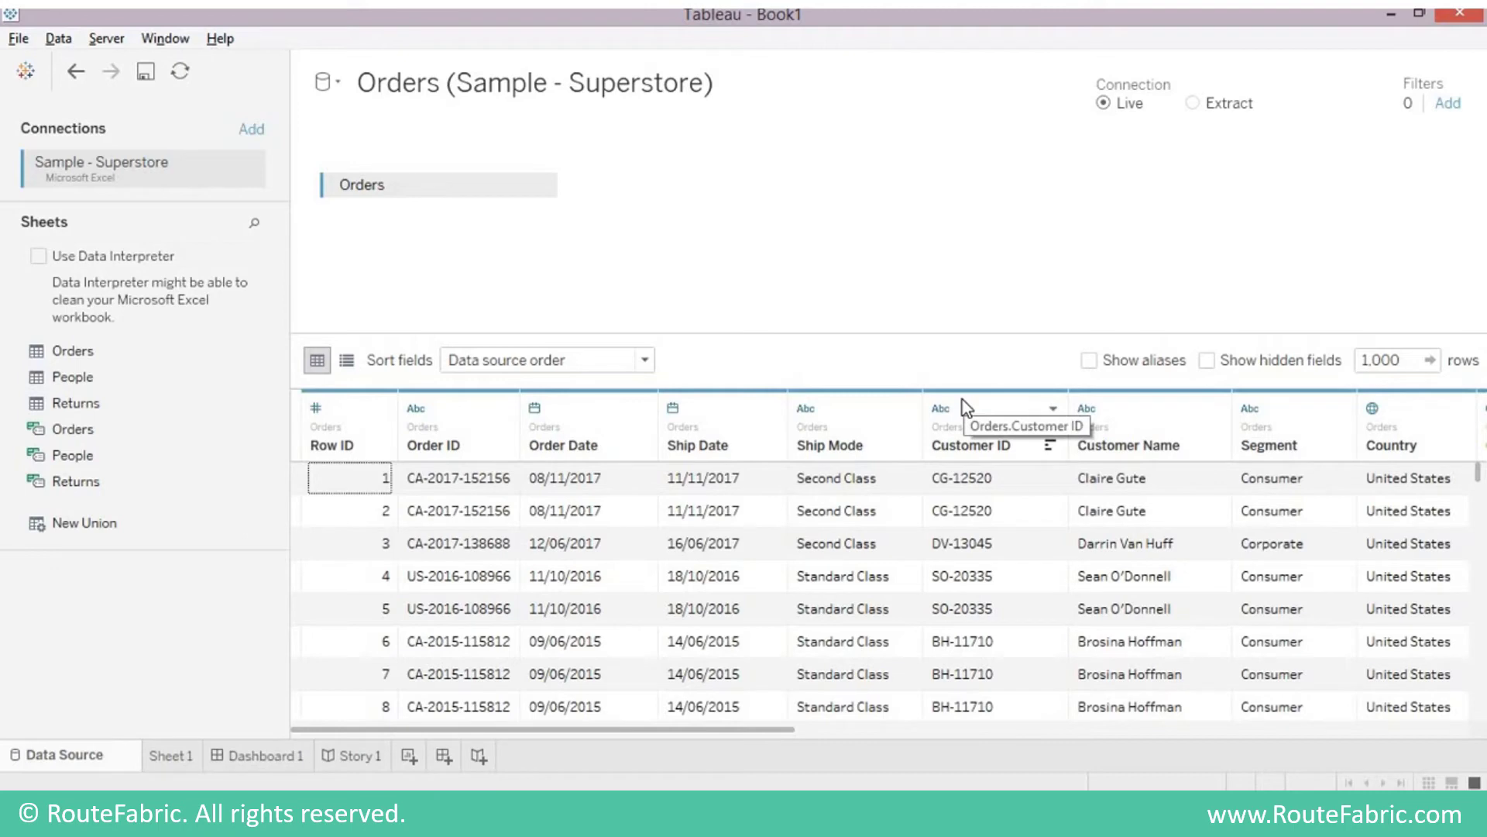
key(alt+Tab)
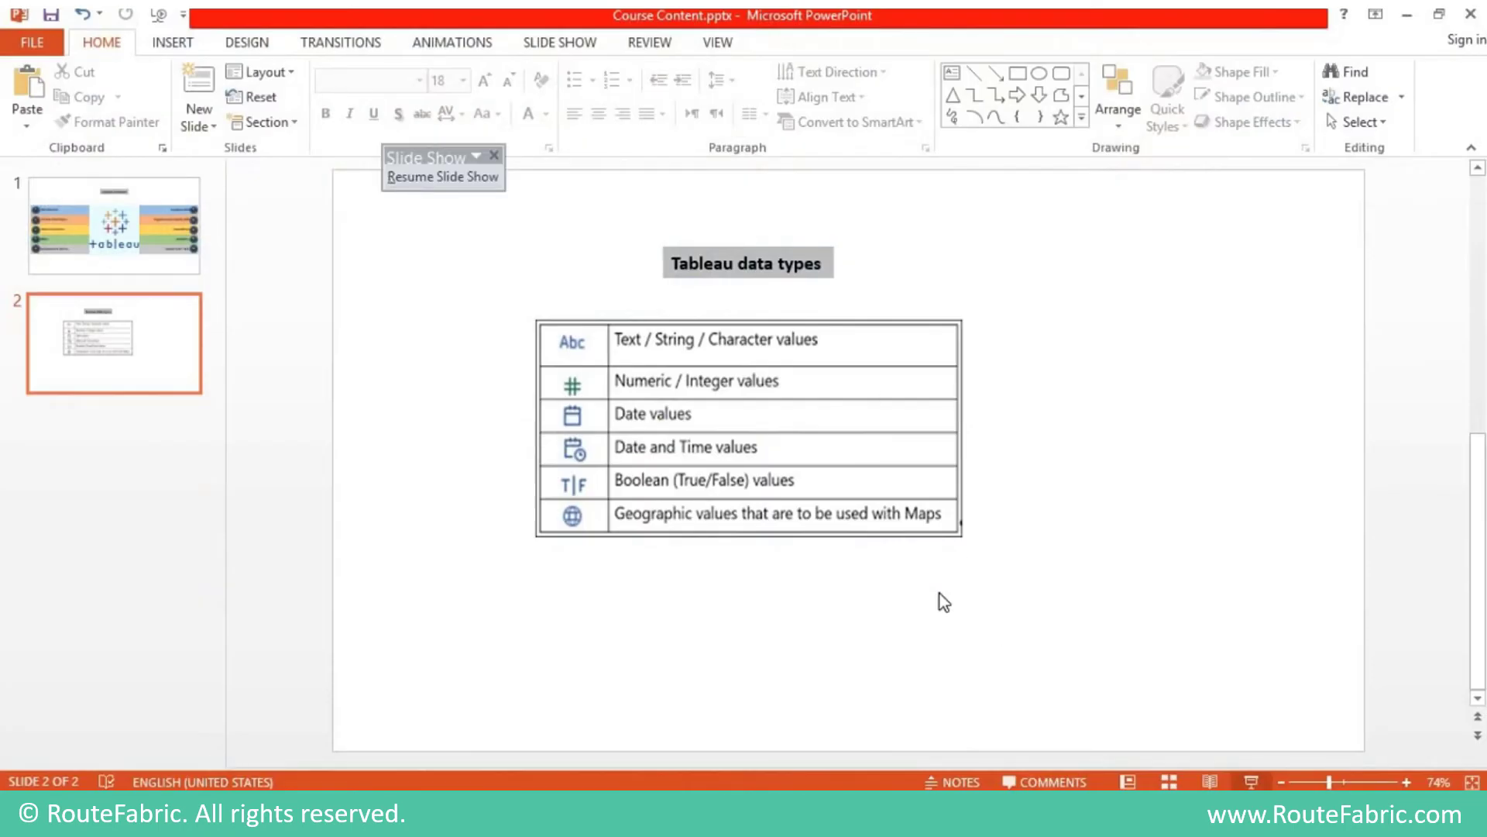
key(alt+Tab)
key(alt+Tab)
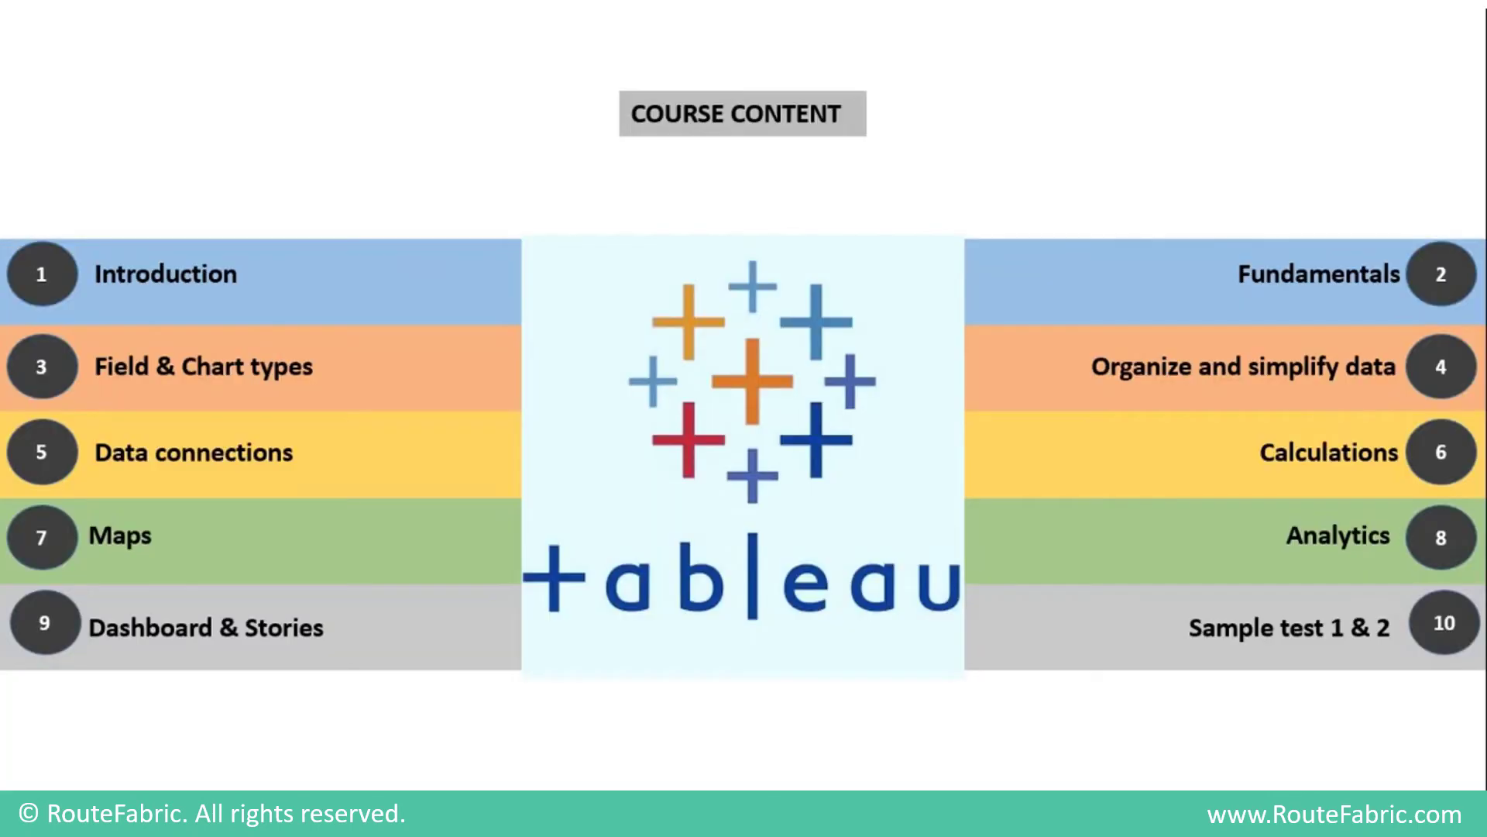
key(Right)
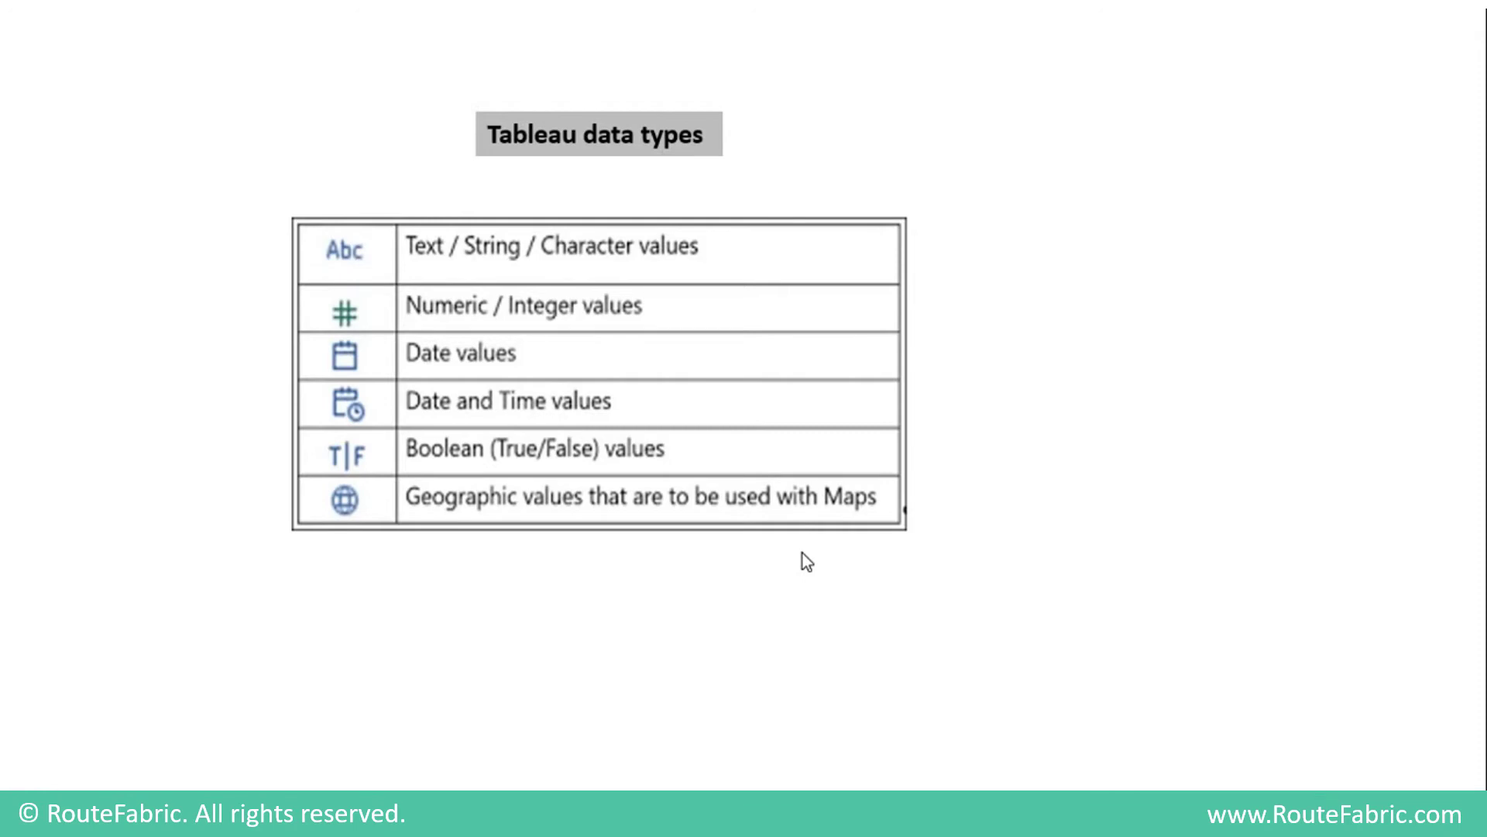
- Return to Tableau and examine the data type options of the Ship Date column
key(alt+Tab)
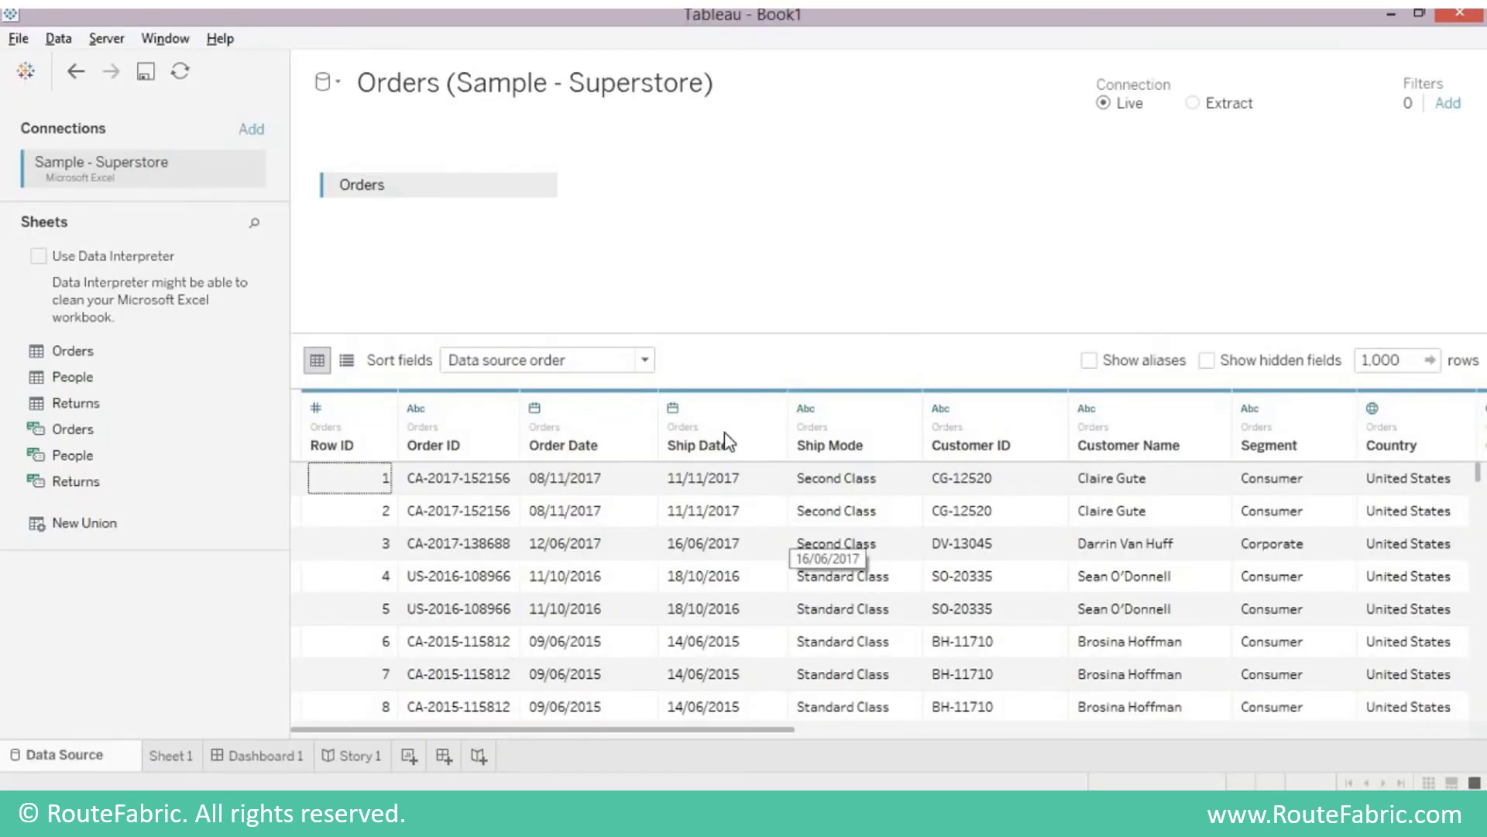
click(671, 408)
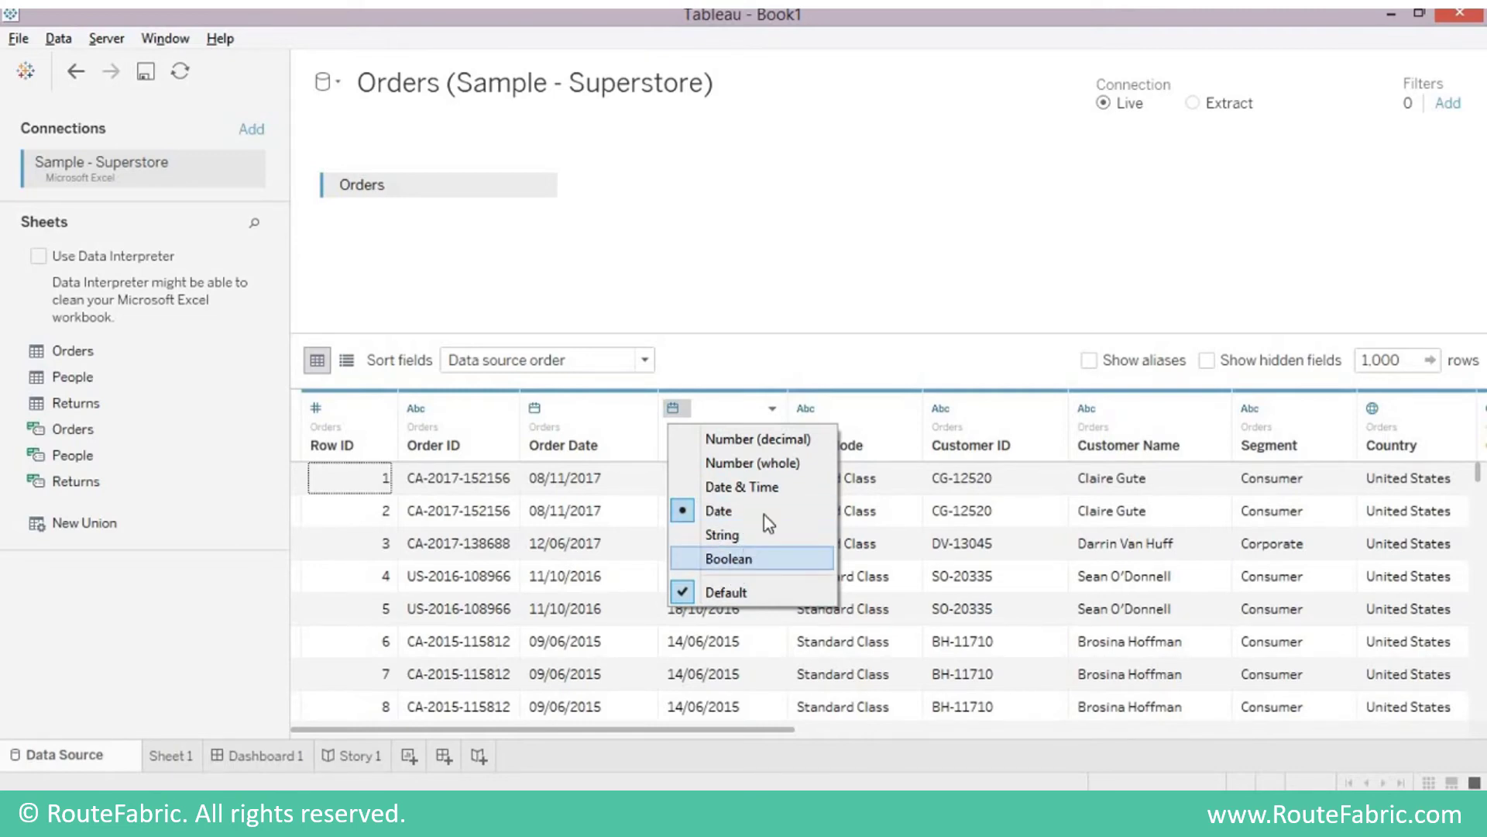
click(830, 324)
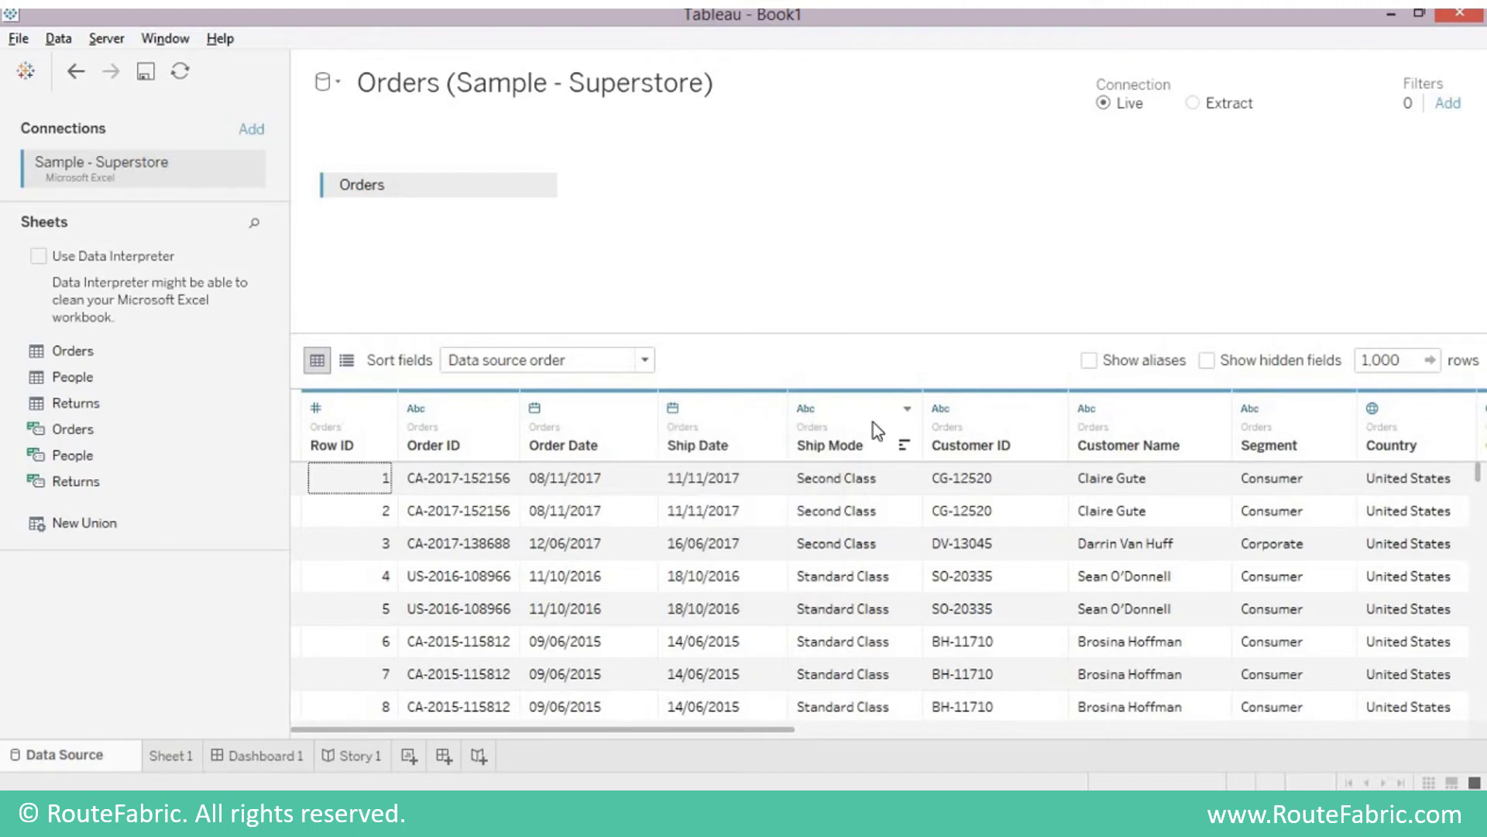
- Examine the column commands available for Ship Mode, such as Rename, Hide, Aliases and Split
click(906, 409)
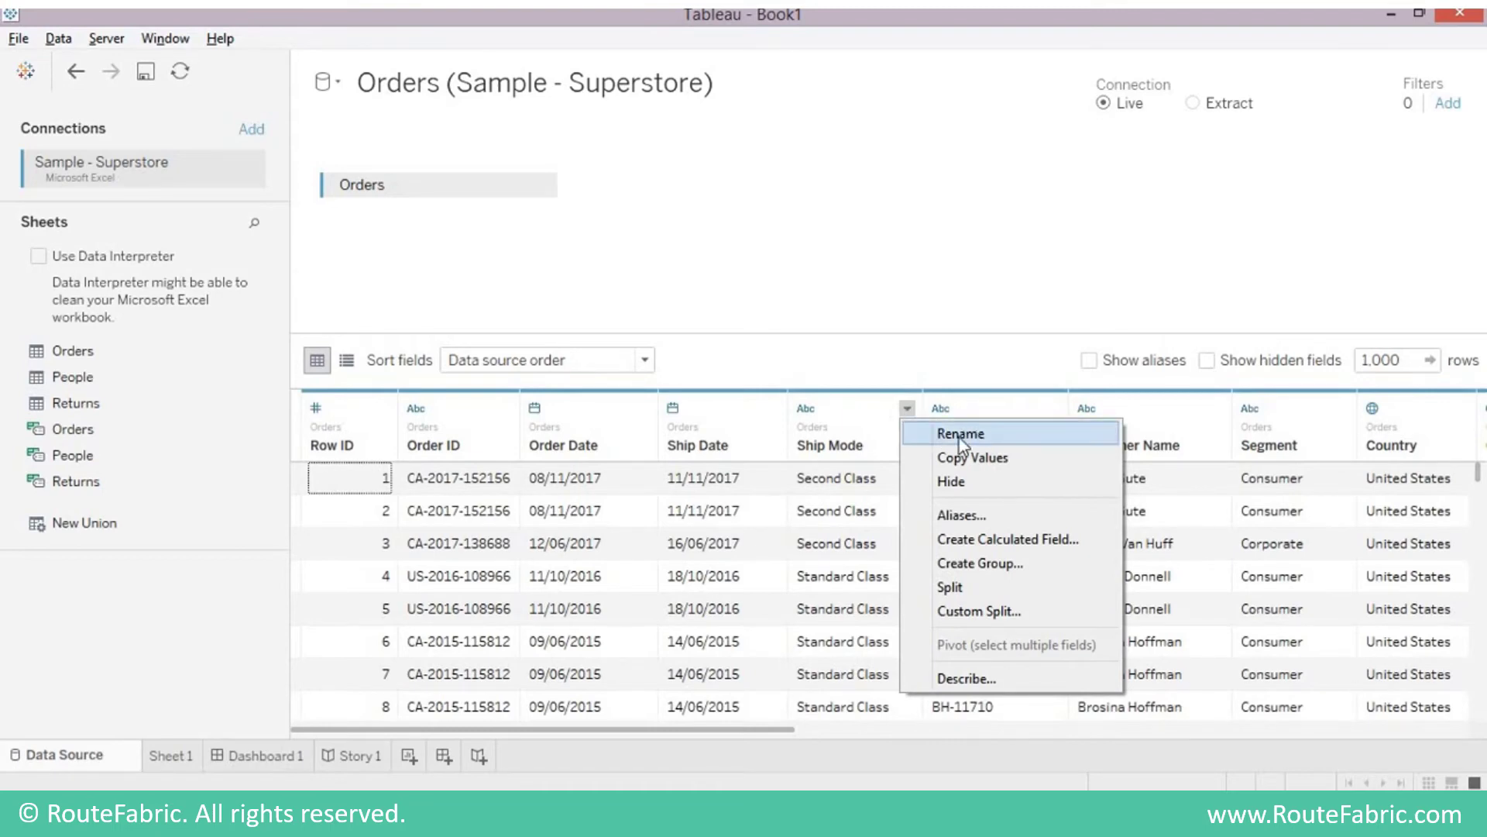
click(907, 409)
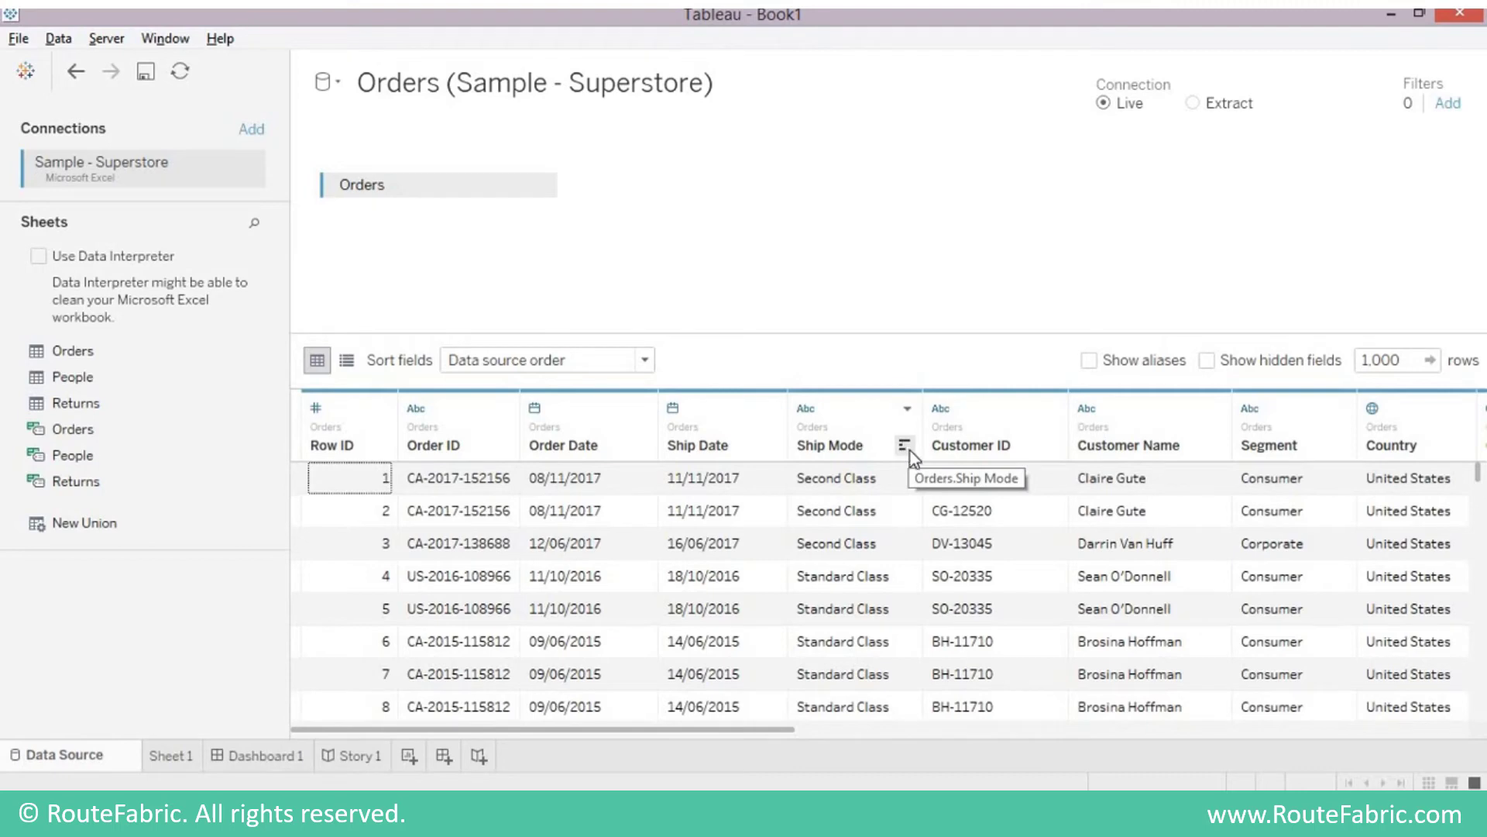
right_click(860, 422)
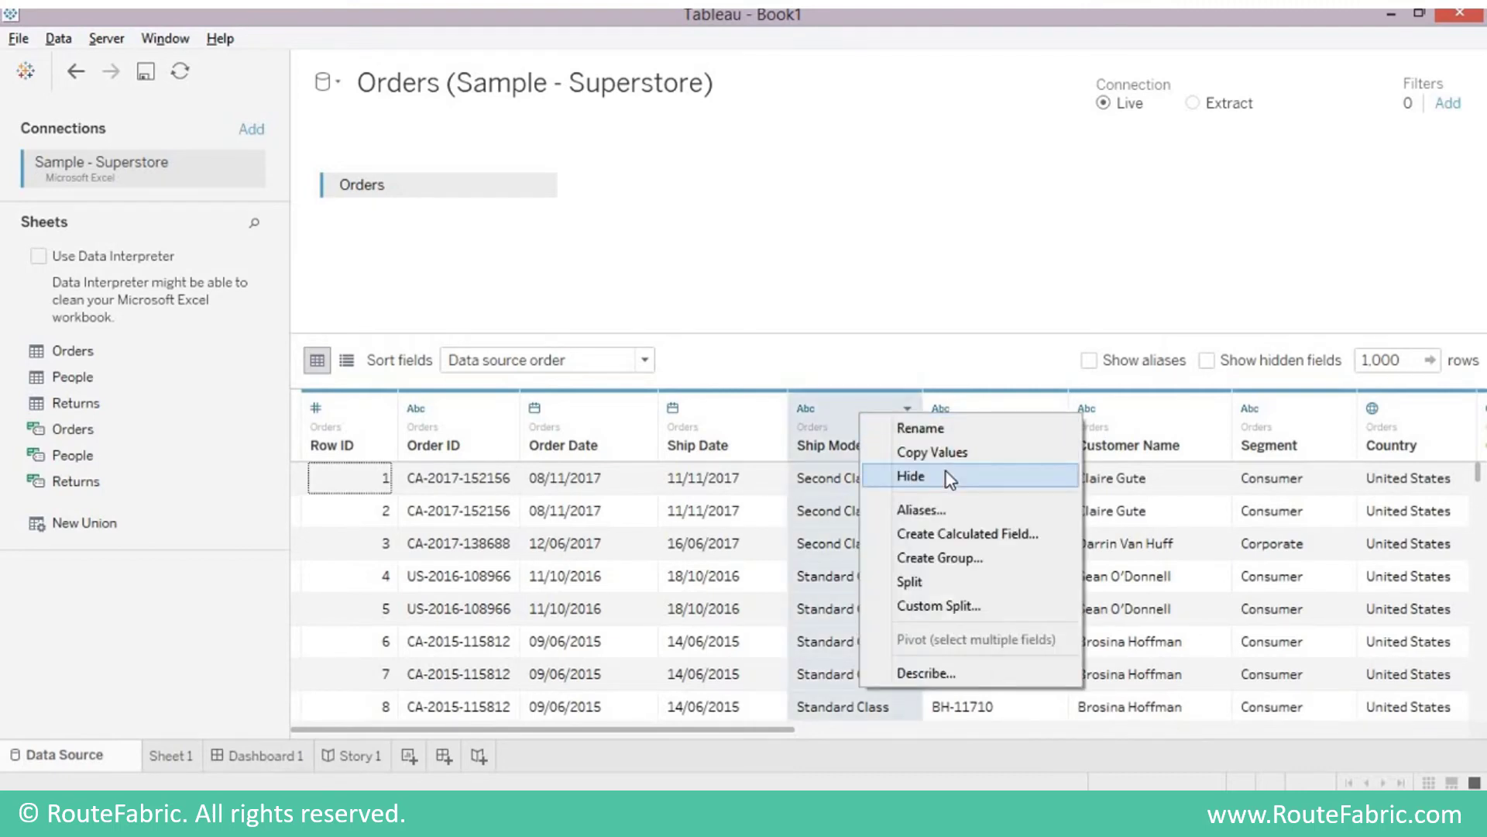
click(961, 306)
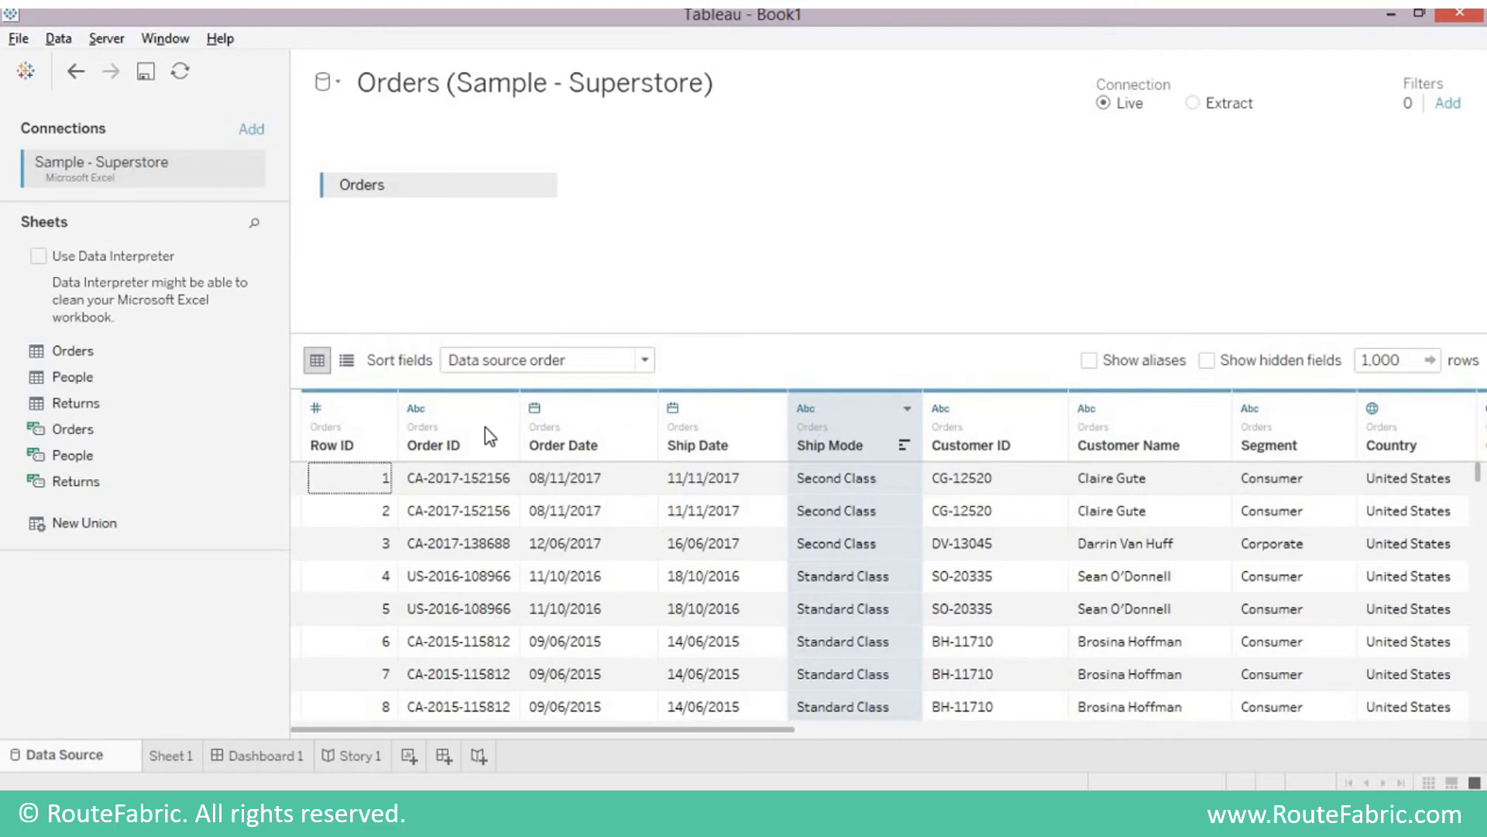
- Sort the Orders rows by Ship Date in ascending order
click(768, 445)
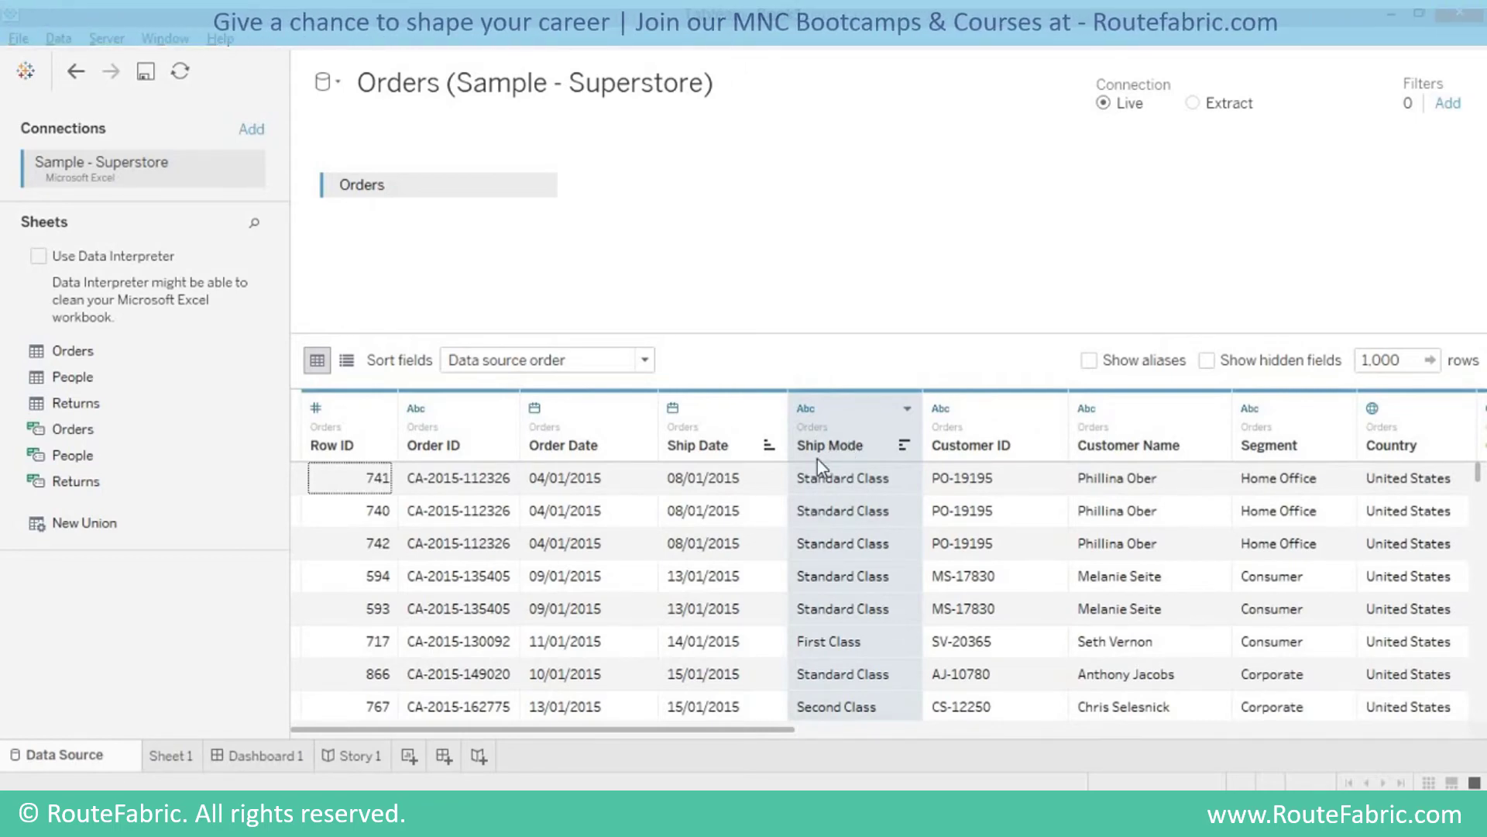
- Select the Order ID, Ship Date, Ship Mode, Order Date, Customer ID and Segment columns one by one
click(469, 443)
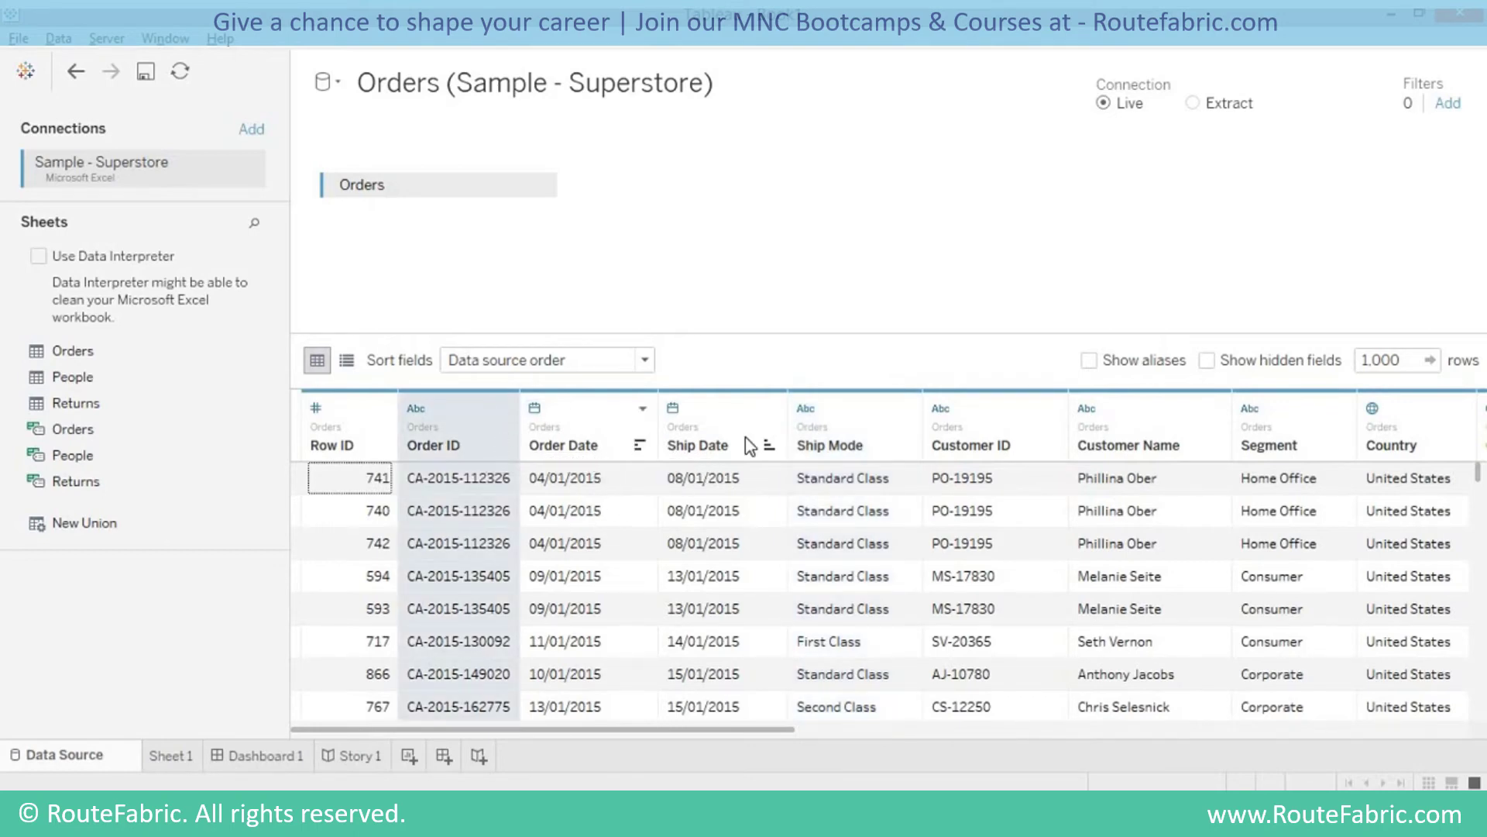
ctrl+click(721, 449)
ctrl+click(810, 491)
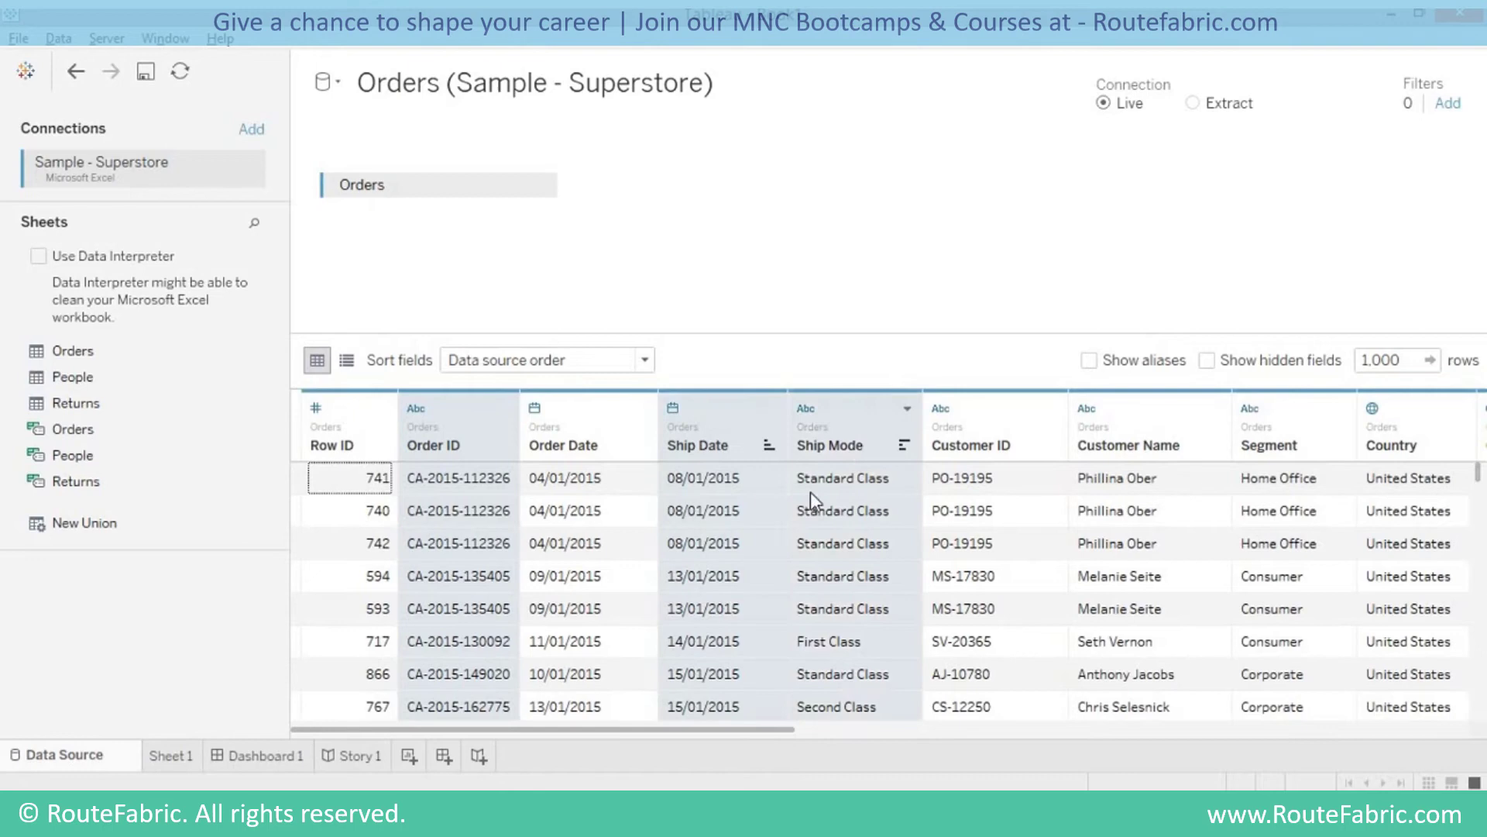
ctrl+click(610, 438)
ctrl+click(1007, 442)
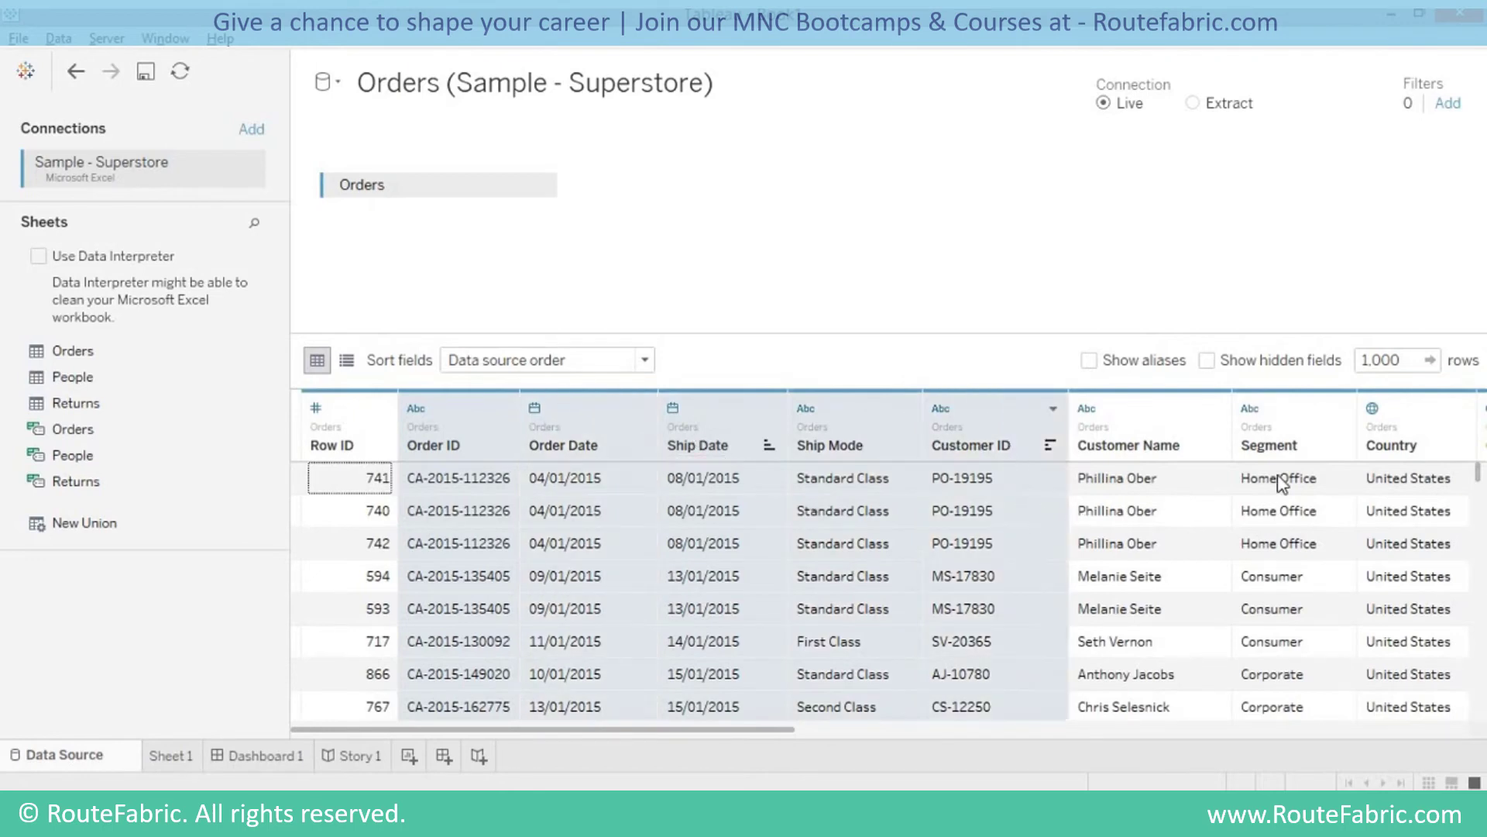
ctrl+click(1304, 435)
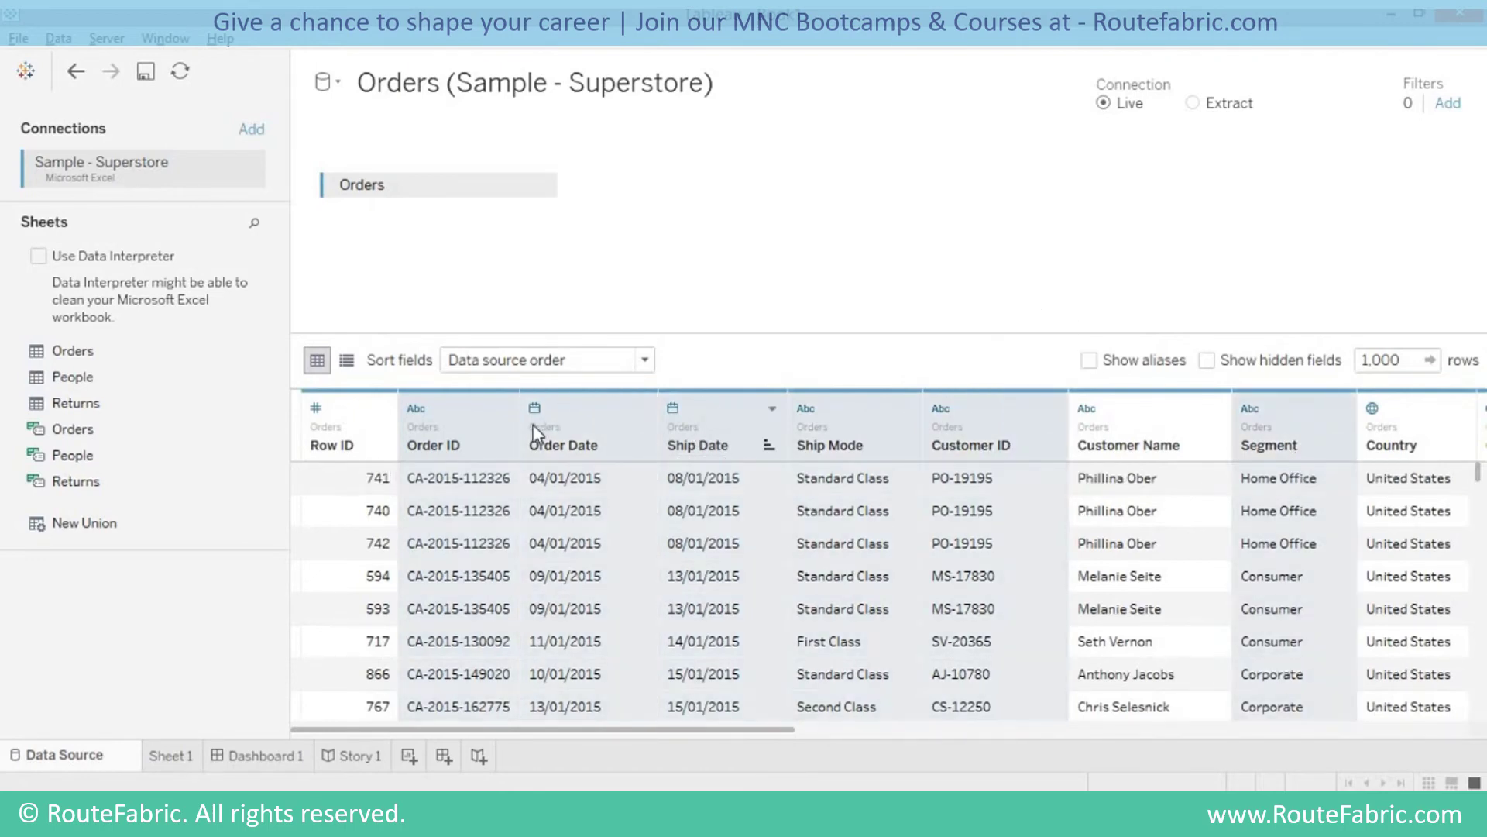
- Select the continuous range of columns from Order ID through Customer Name, and clear the column selection
click(464, 454)
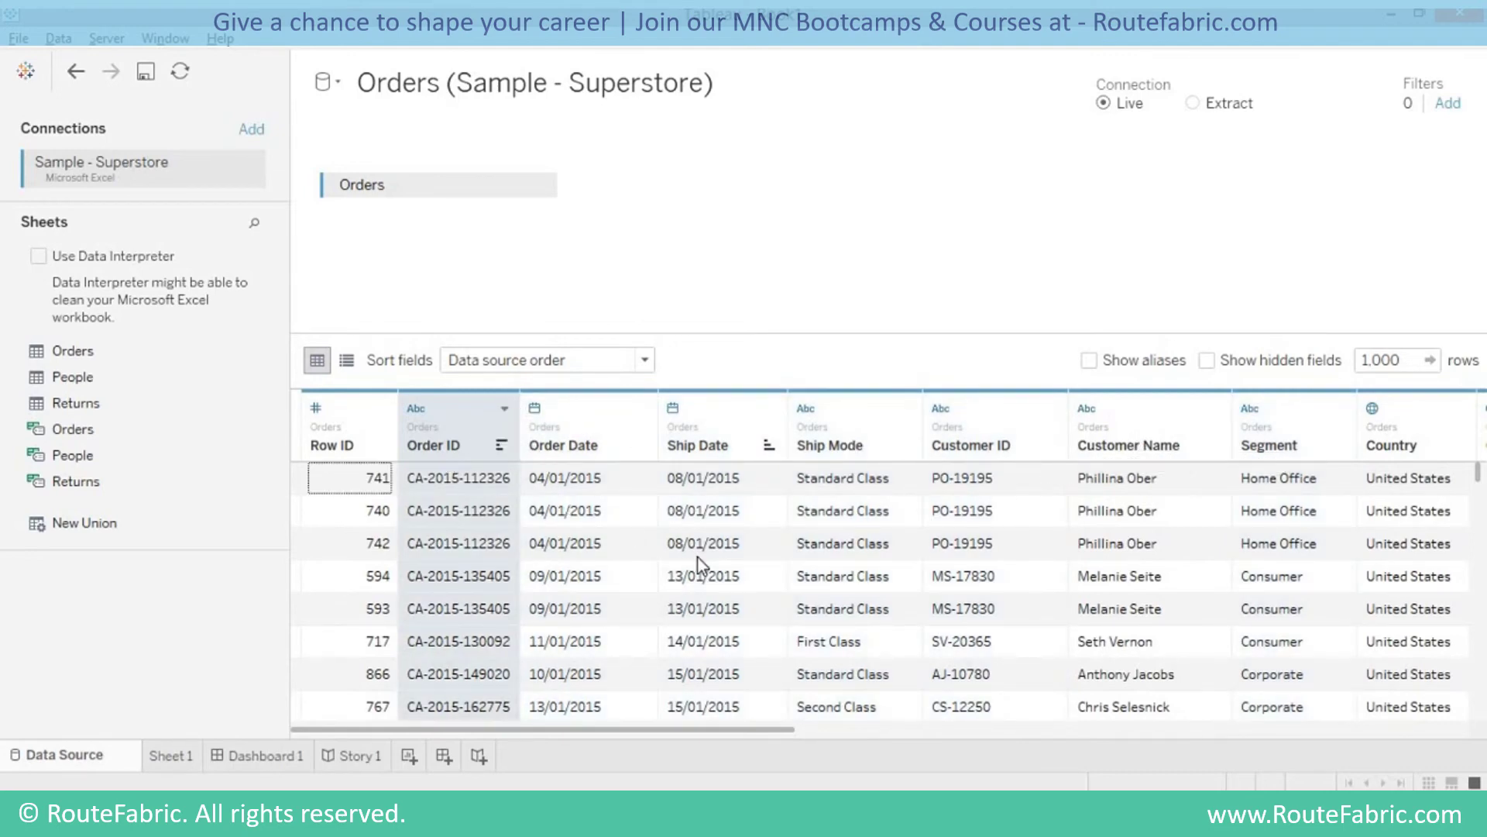
shift+click(1146, 449)
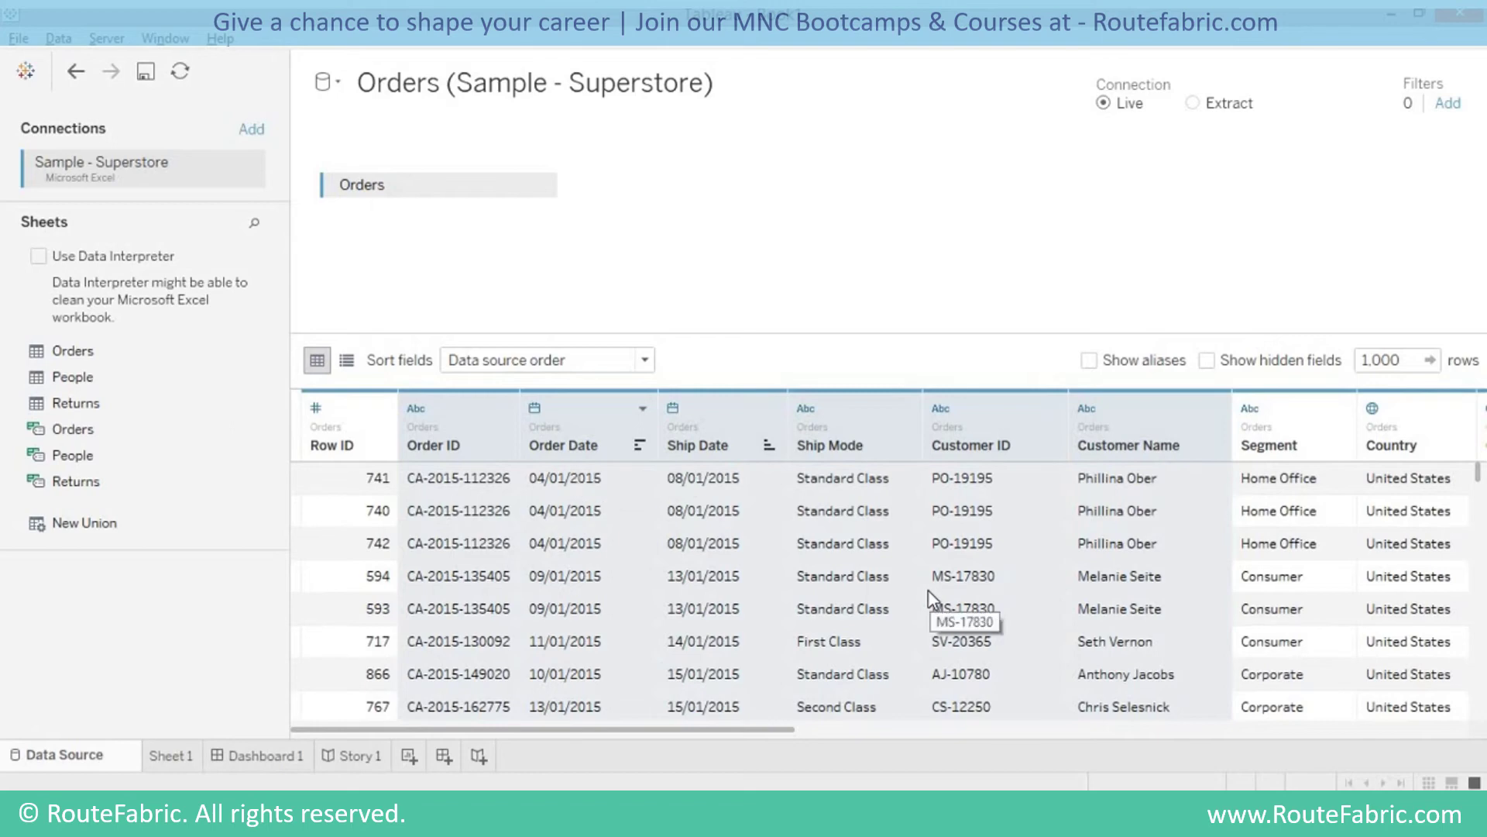
click(1084, 550)
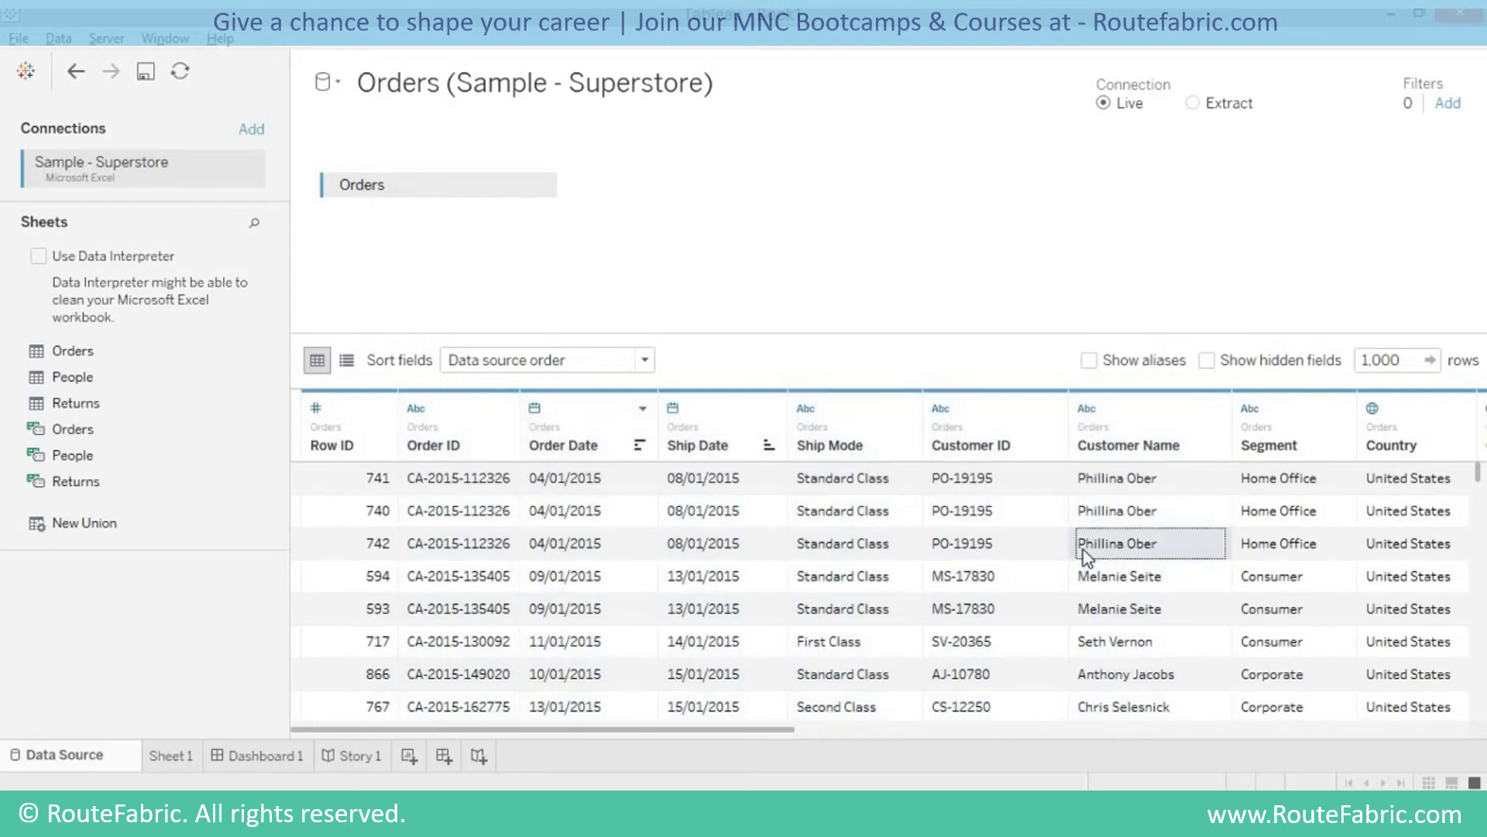
- Select all the Orders data in the preview grid, and switch the preview to the metadata list of fields
click(299, 435)
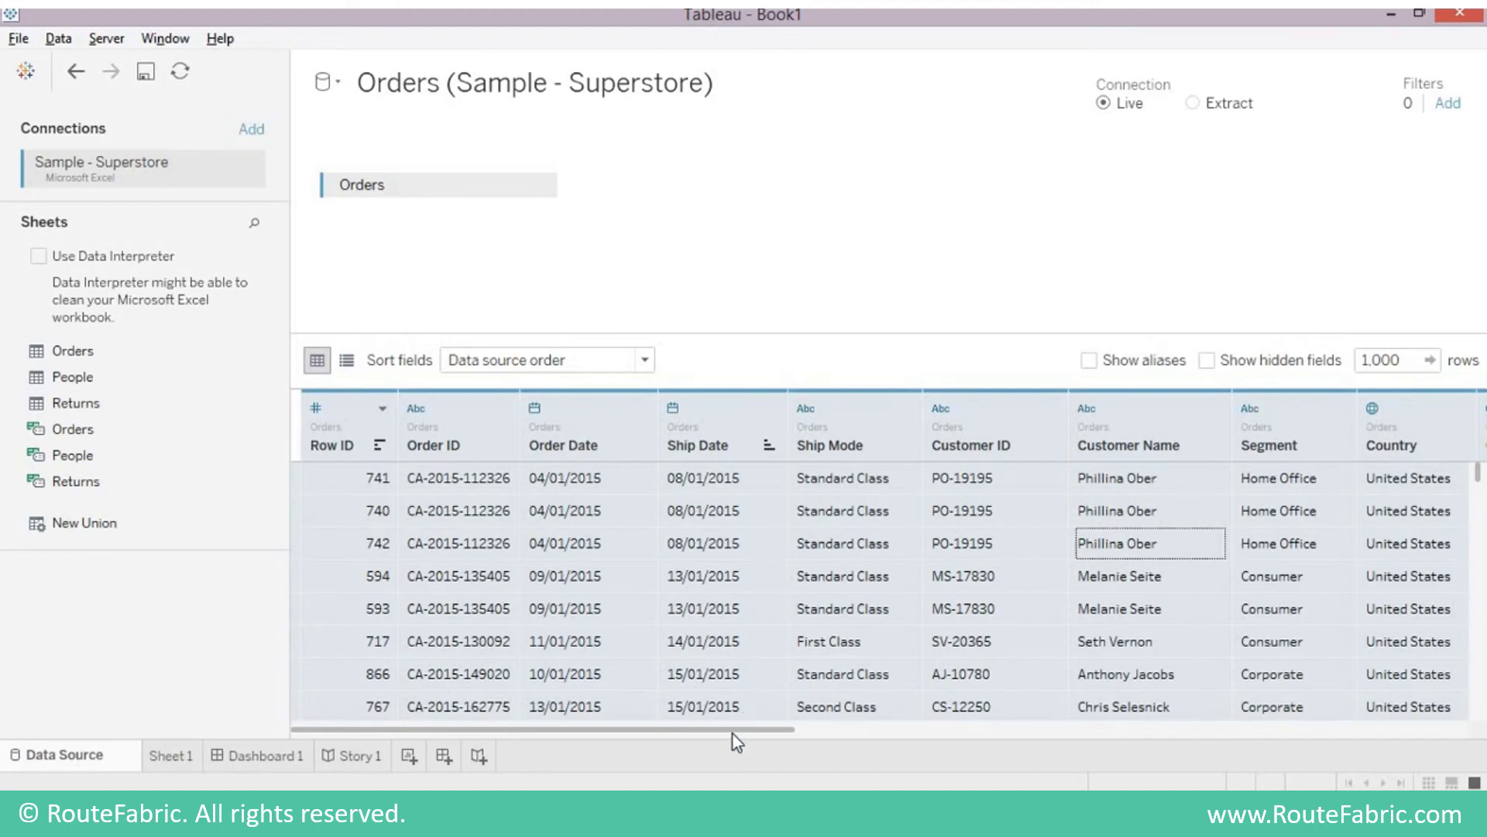
drag(733, 733, 607, 747)
click(357, 358)
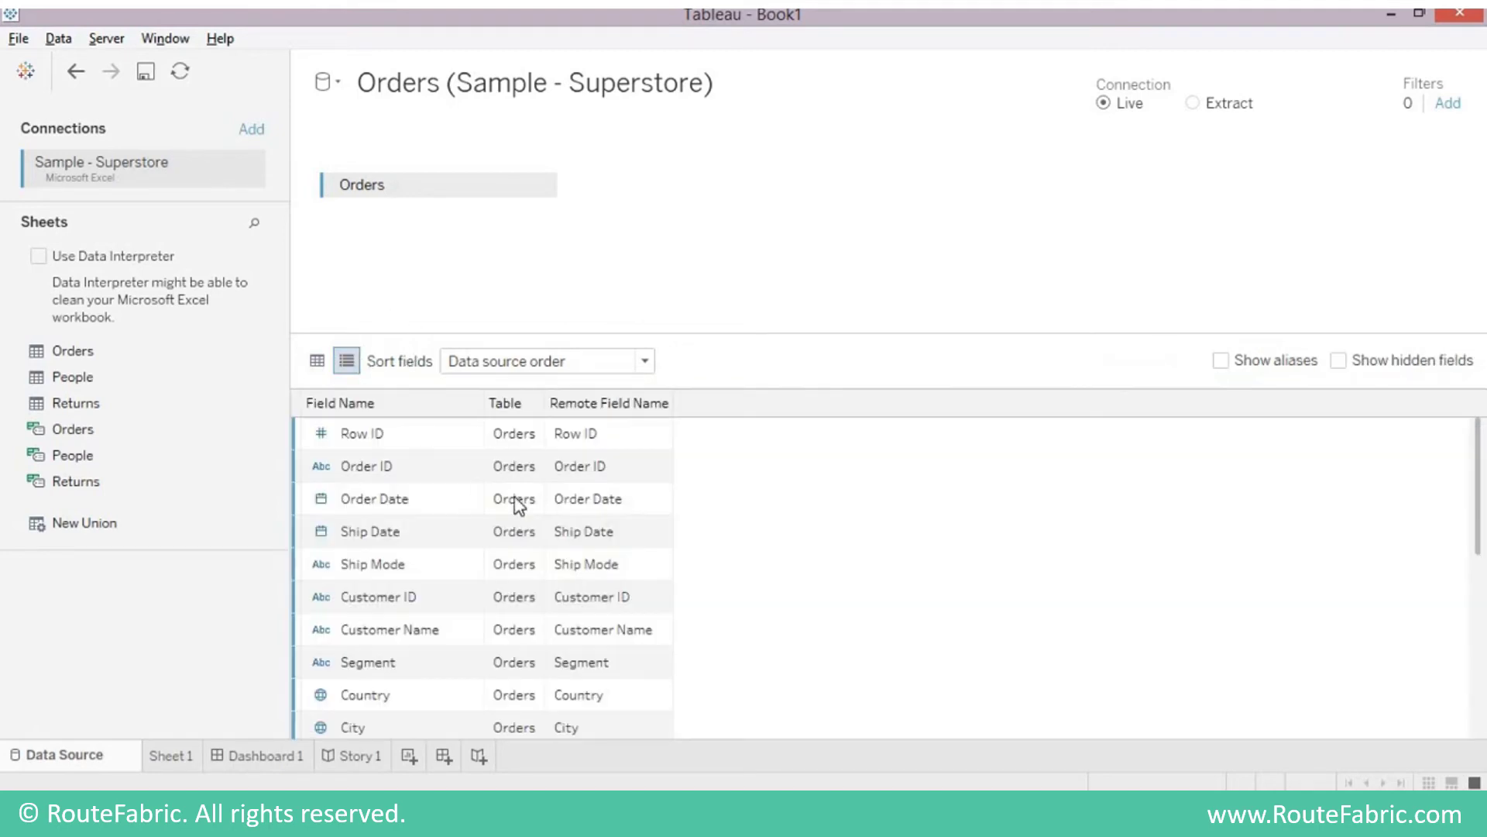
click(317, 360)
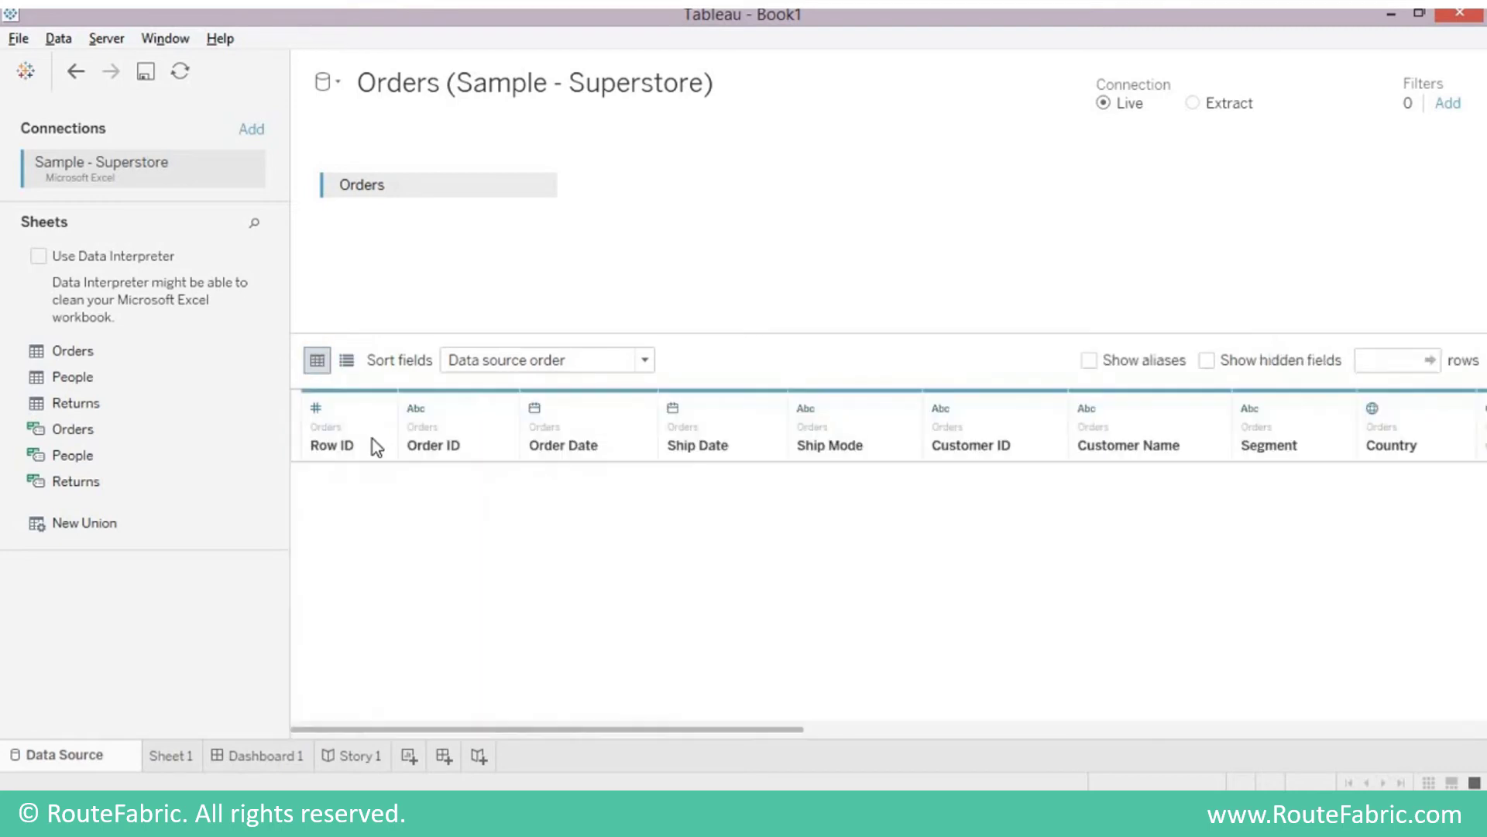
click(346, 360)
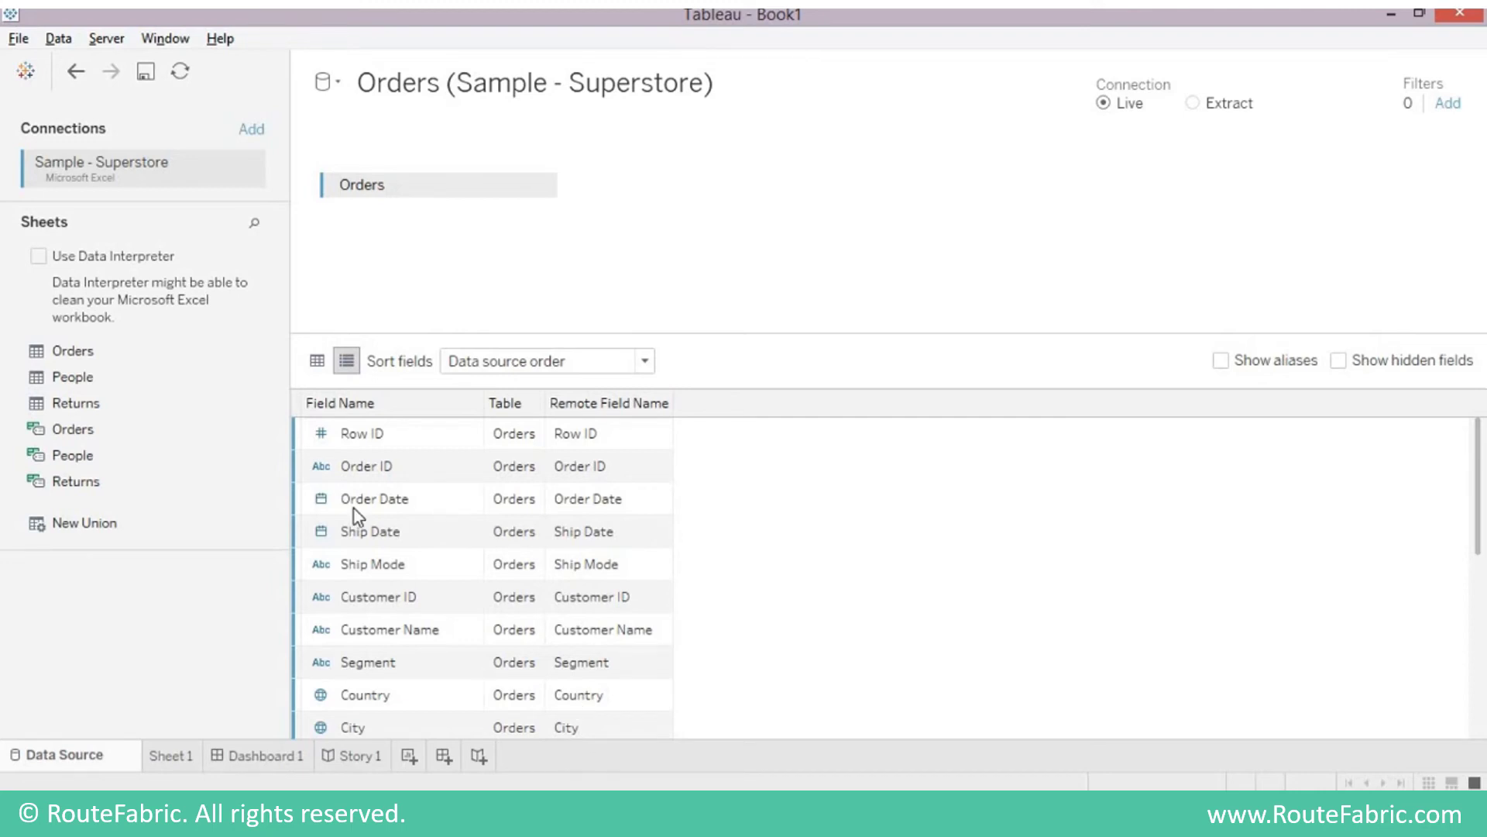
- Examine the commands available for Row ID and look through the list of Orders fields
right_click(389, 438)
key(Escape)
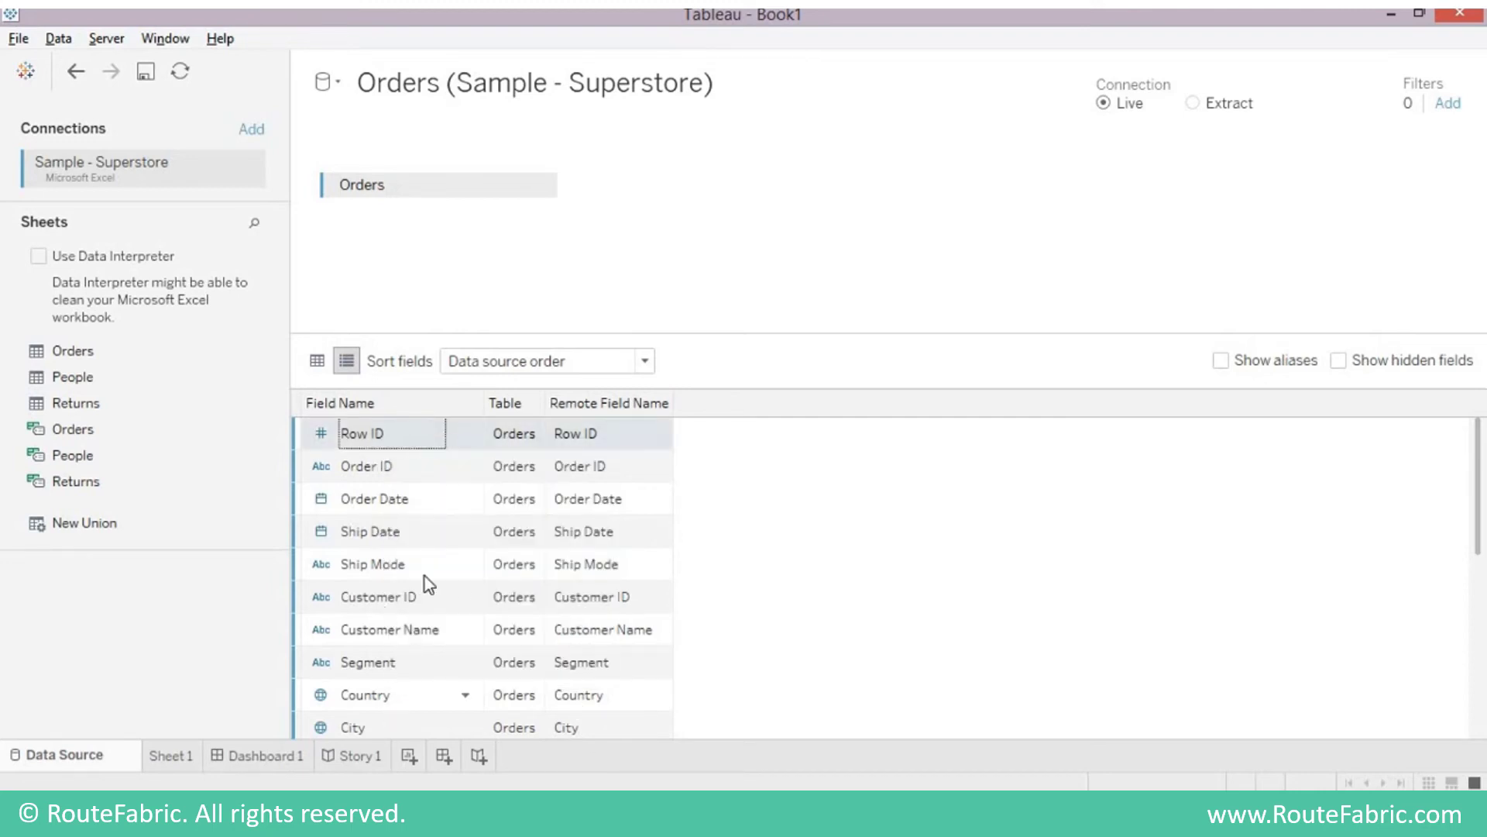
scroll(425, 574, down, 4)
scroll(419, 608, up, 4)
- Open the Sheet 1 worksheet, visiting the data source page and the start page before returning to it
click(164, 754)
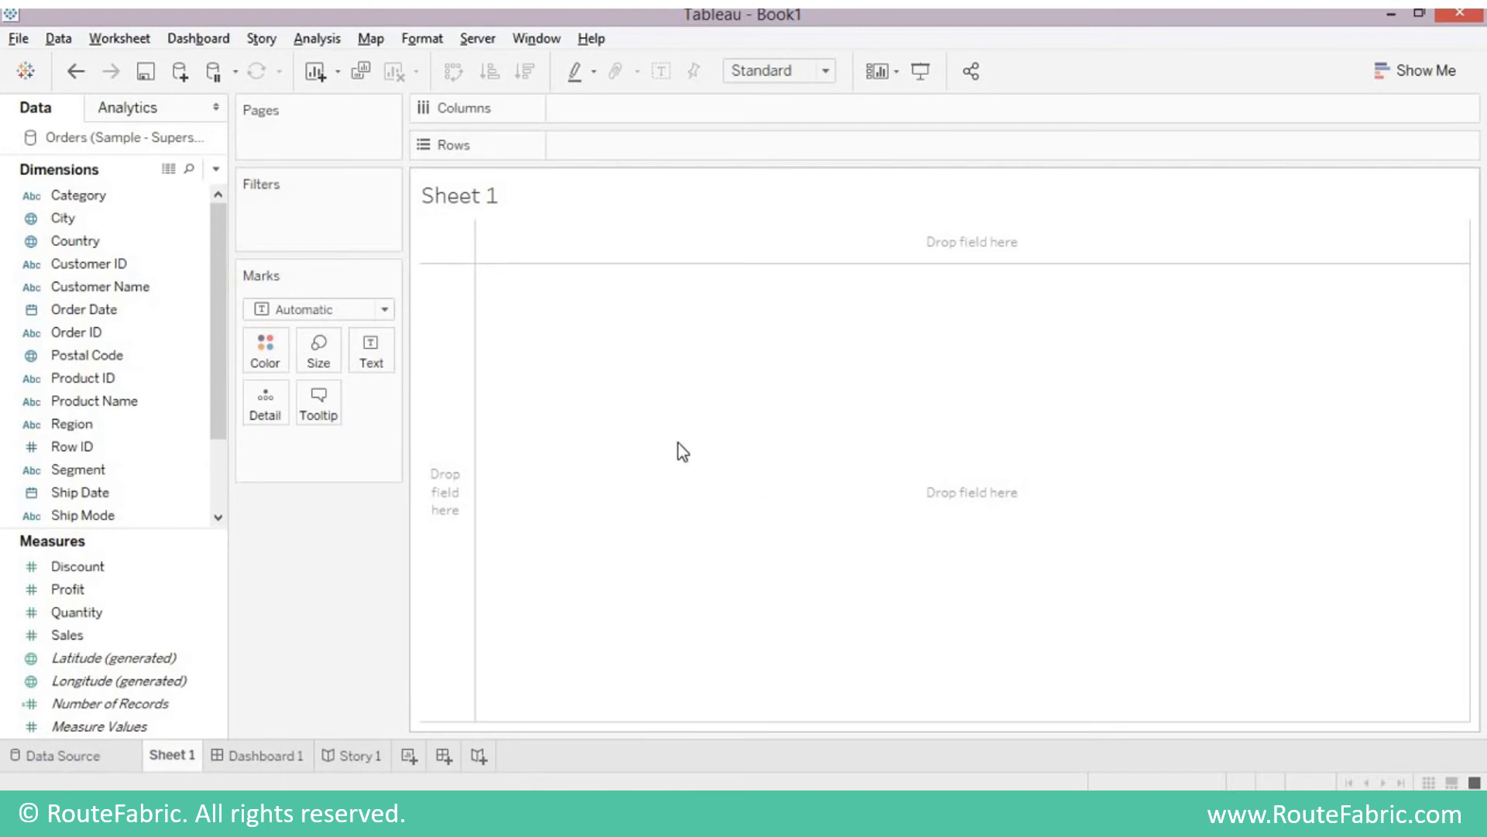
click(91, 758)
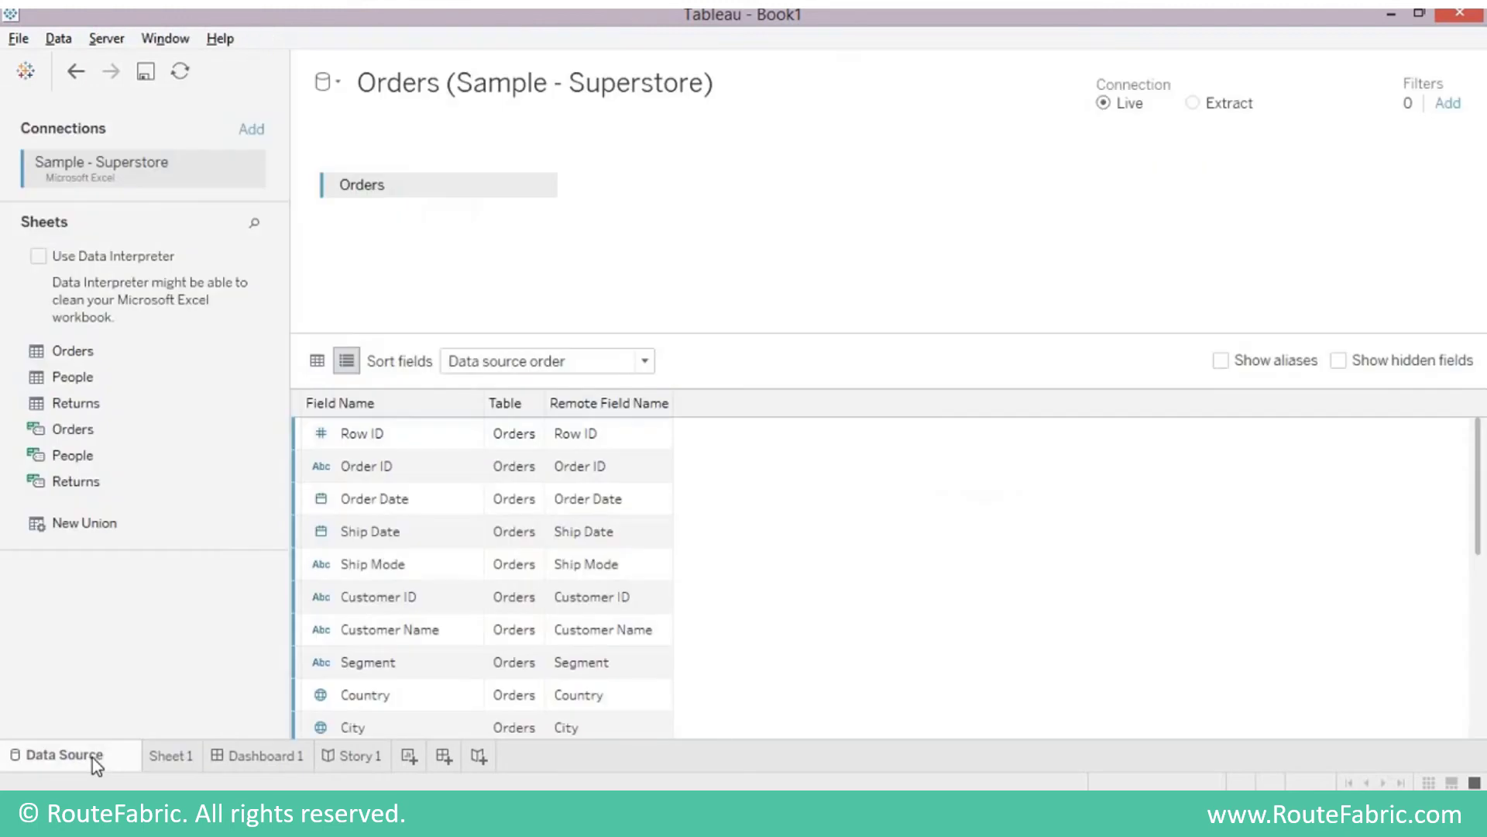
click(180, 758)
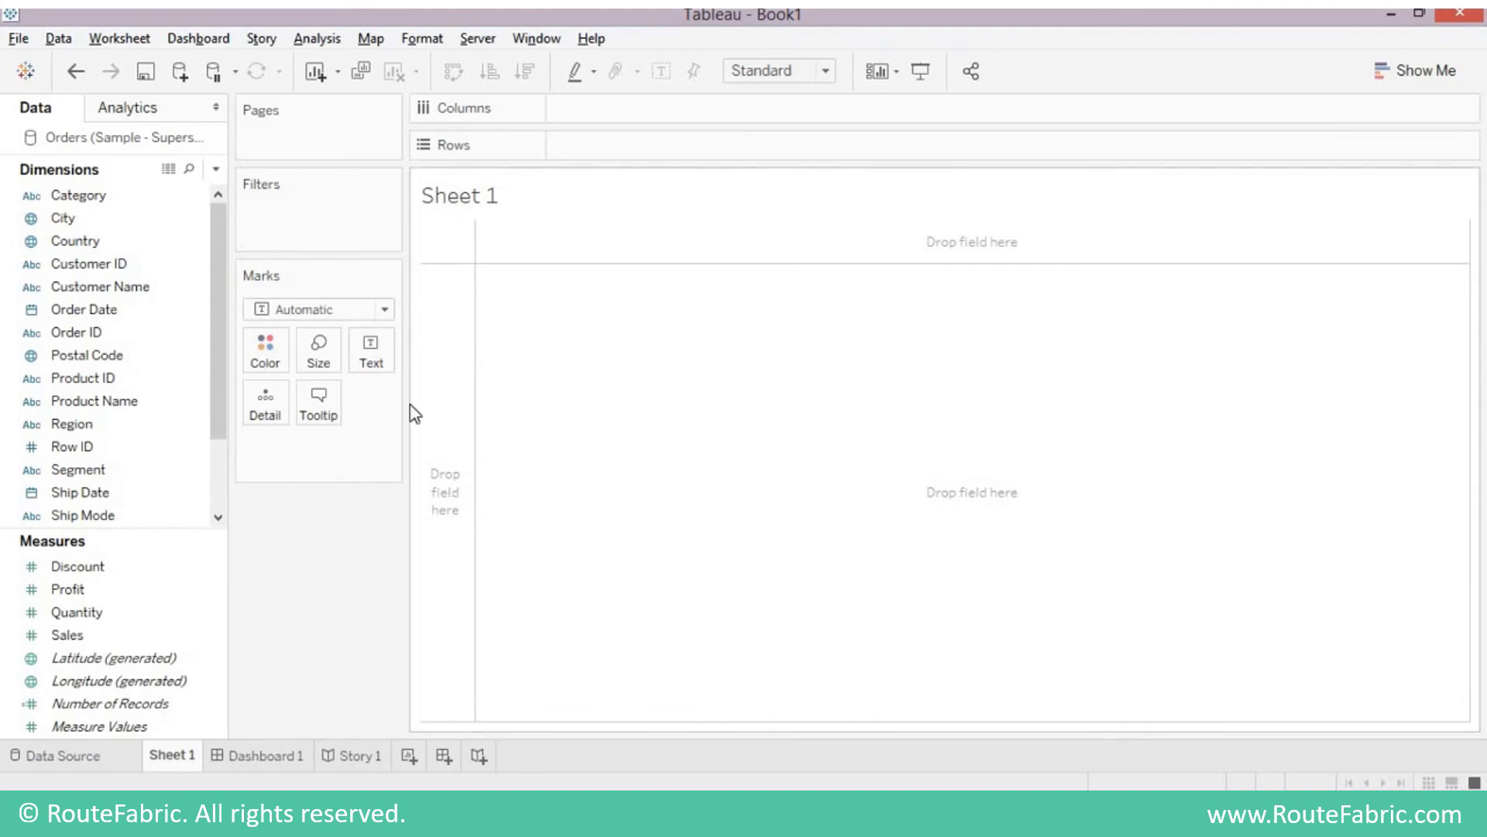
click(22, 82)
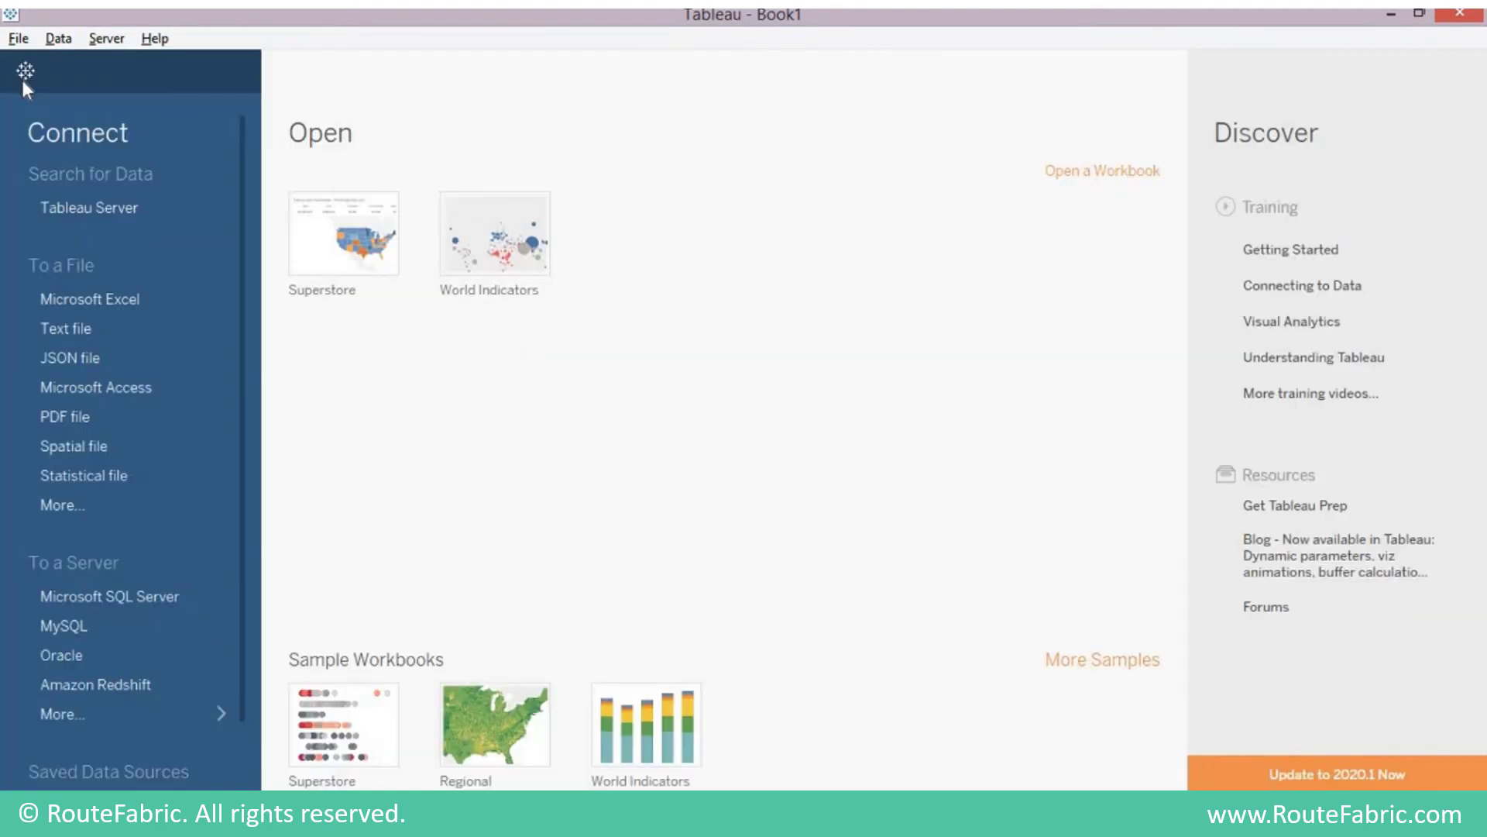
click(24, 81)
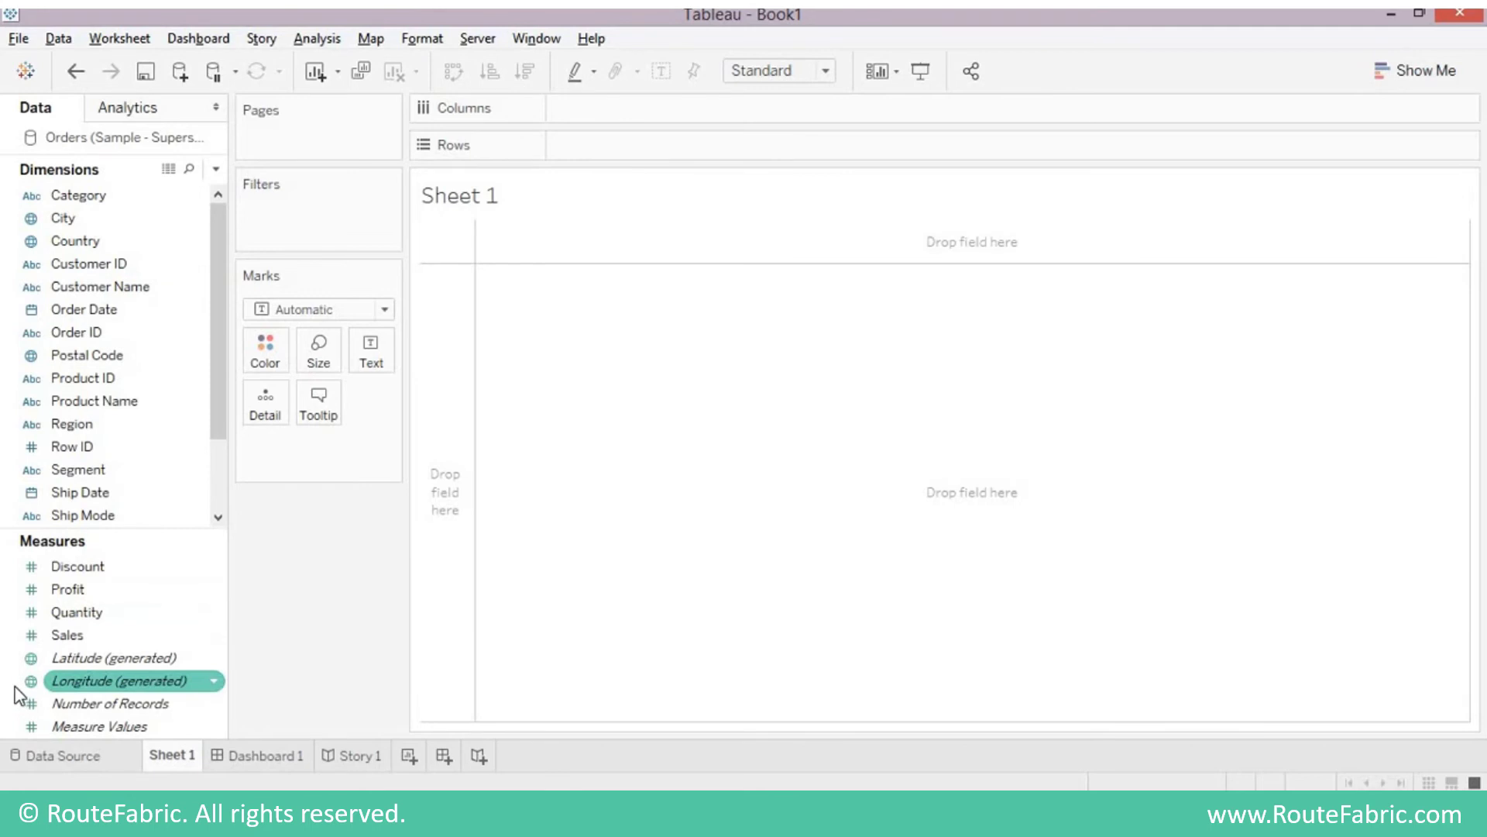
- Minimize the worksheet's side bar with the Data and Analytics panes, and restore it
mouse_move(19, 693)
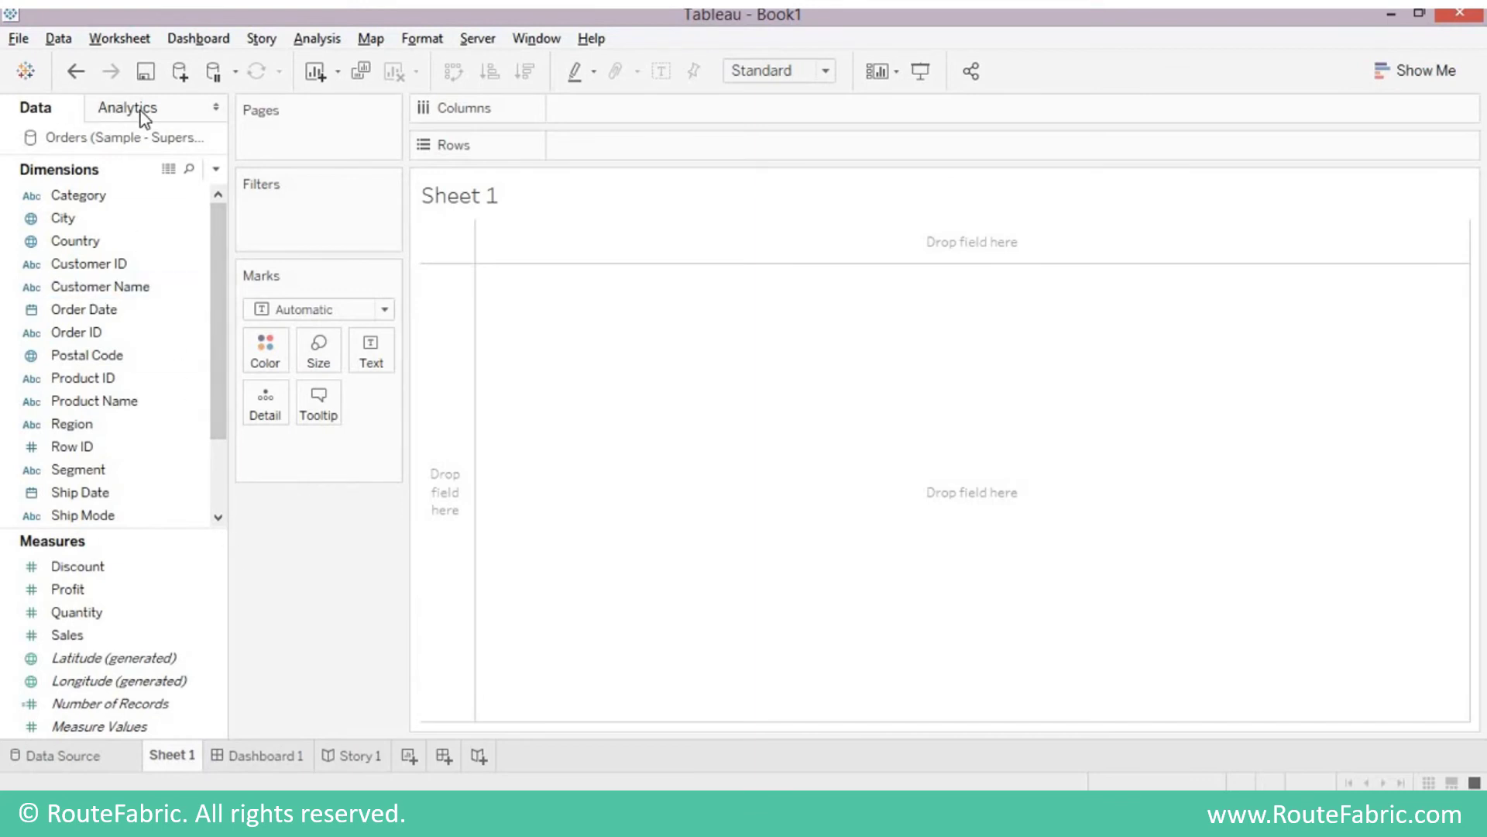
click(219, 107)
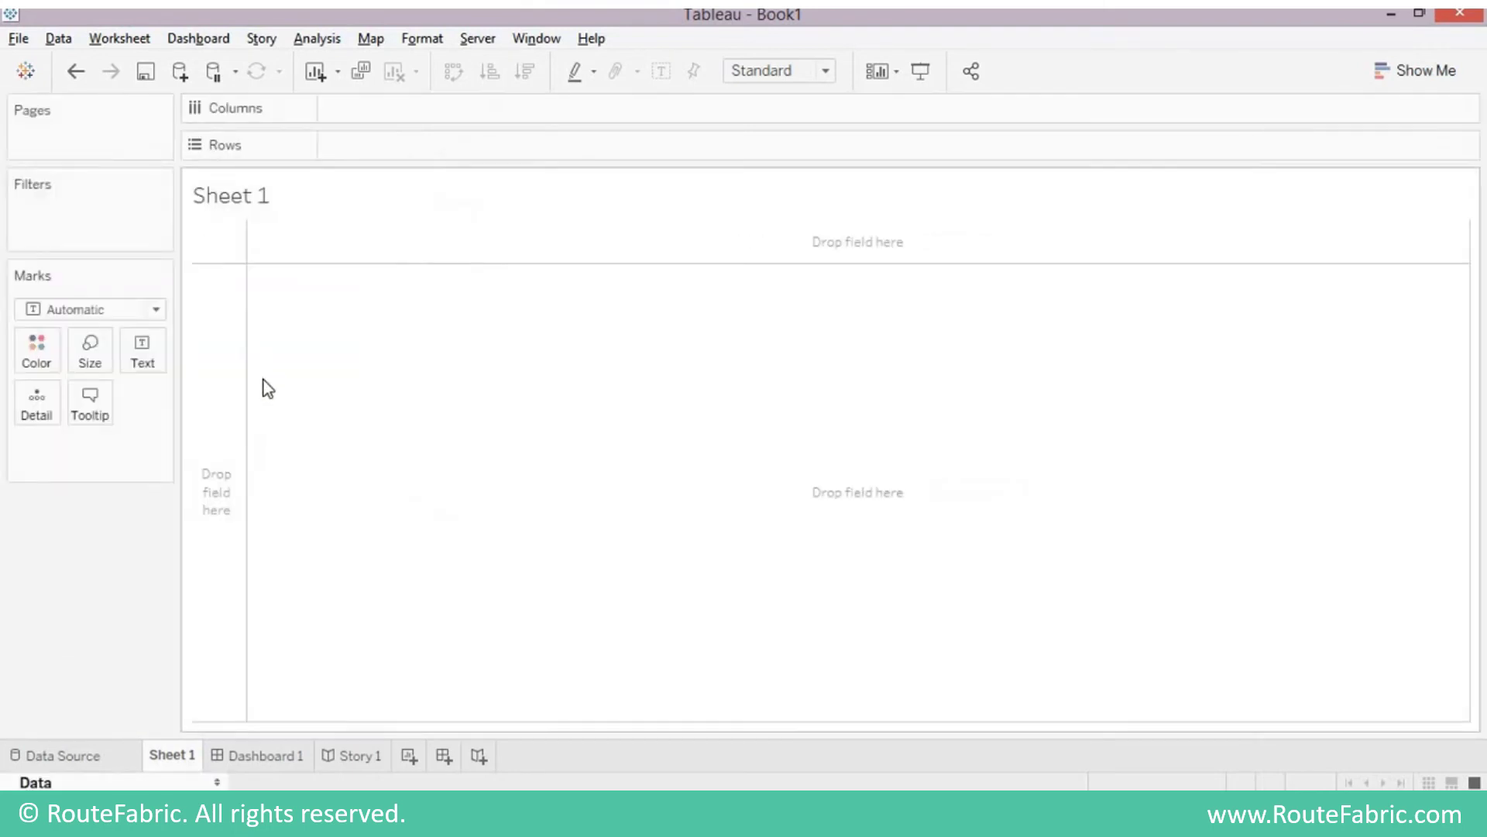
click(218, 783)
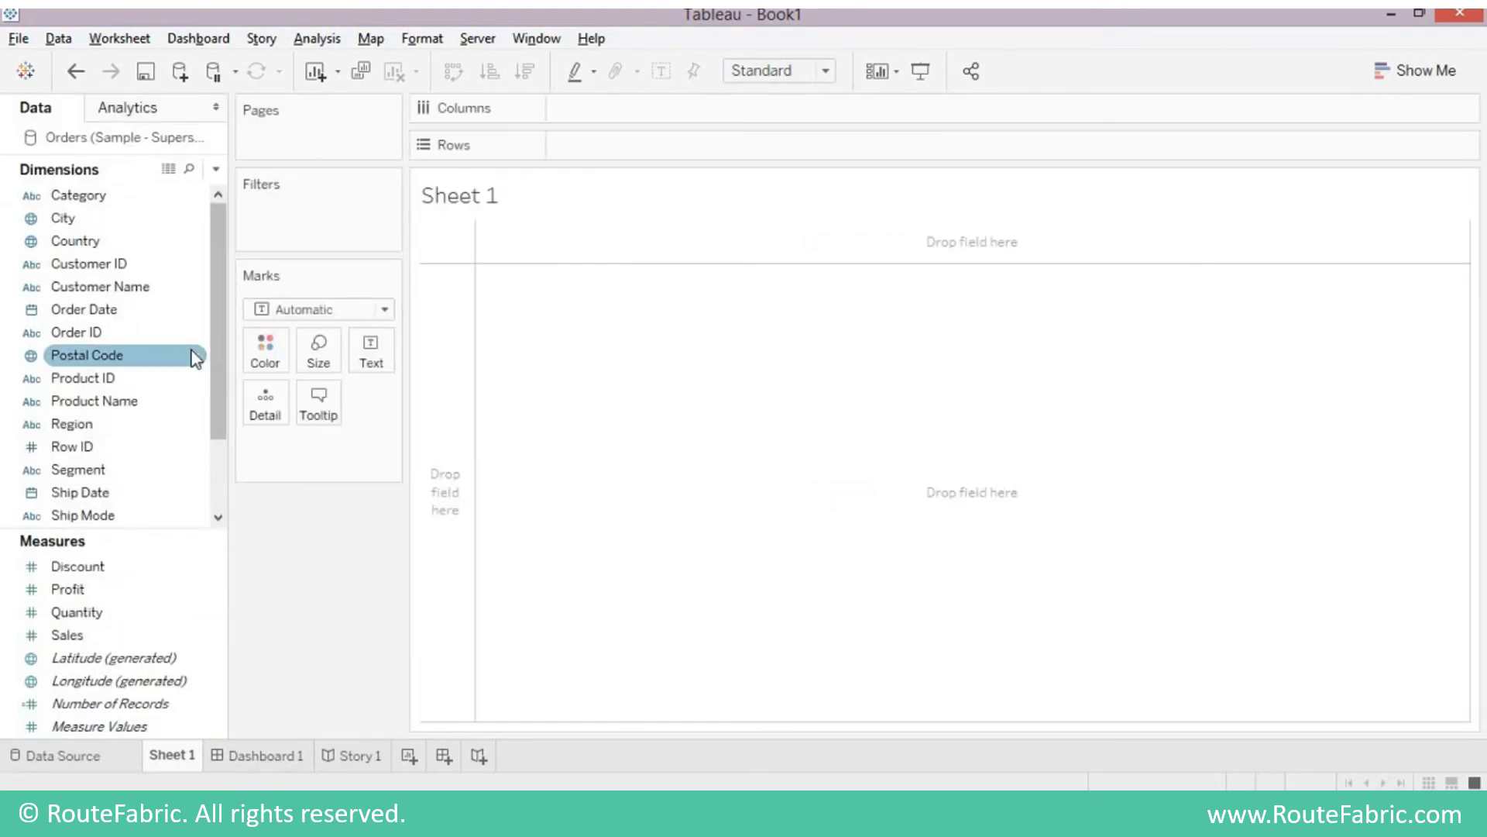
click(139, 473)
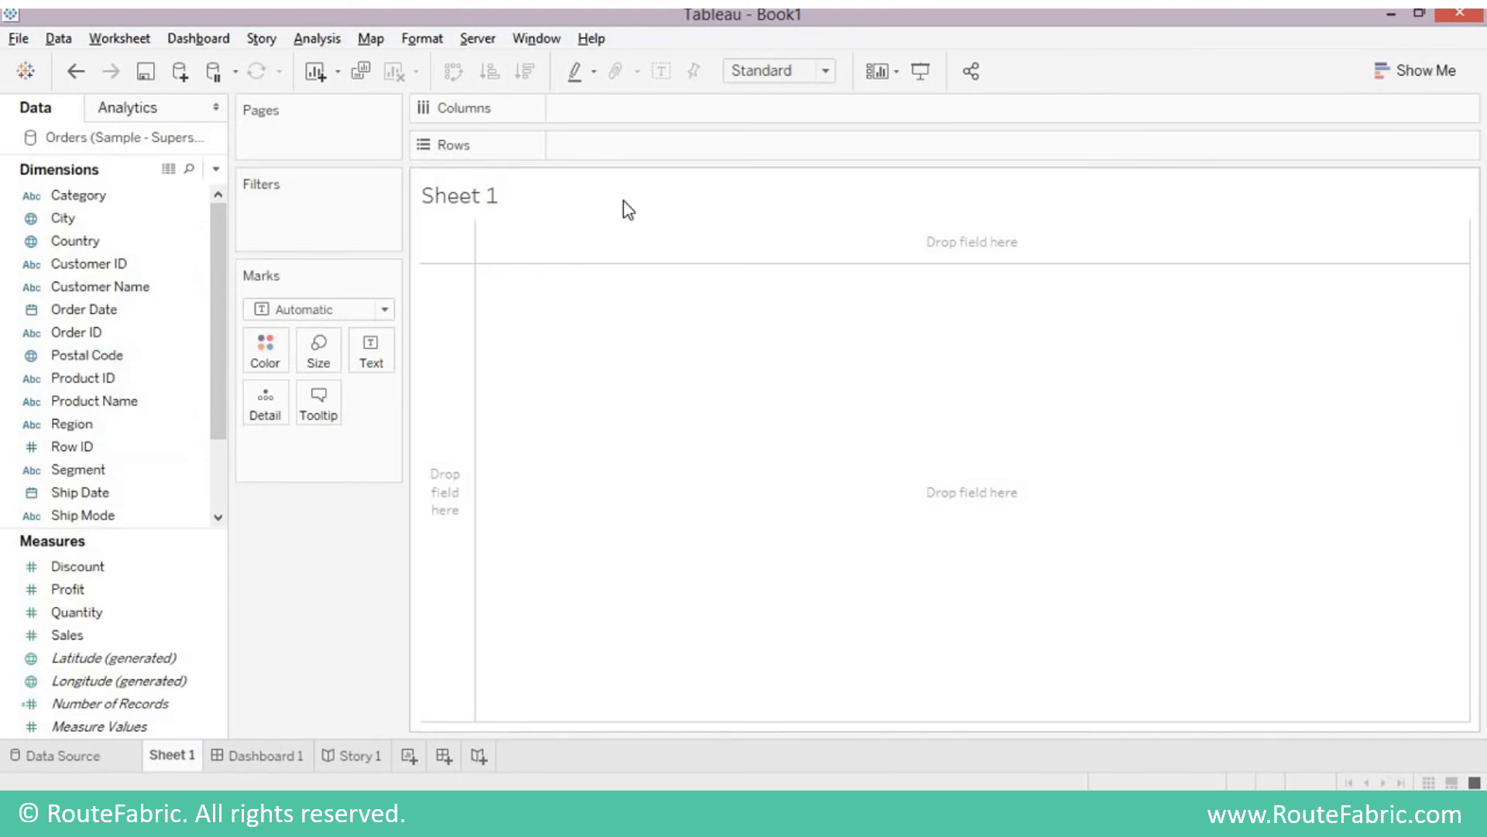
- Examine the window display options, such as Presentation Mode, Show Toolbar, Show Status Bar and Show Side Bar
click(536, 43)
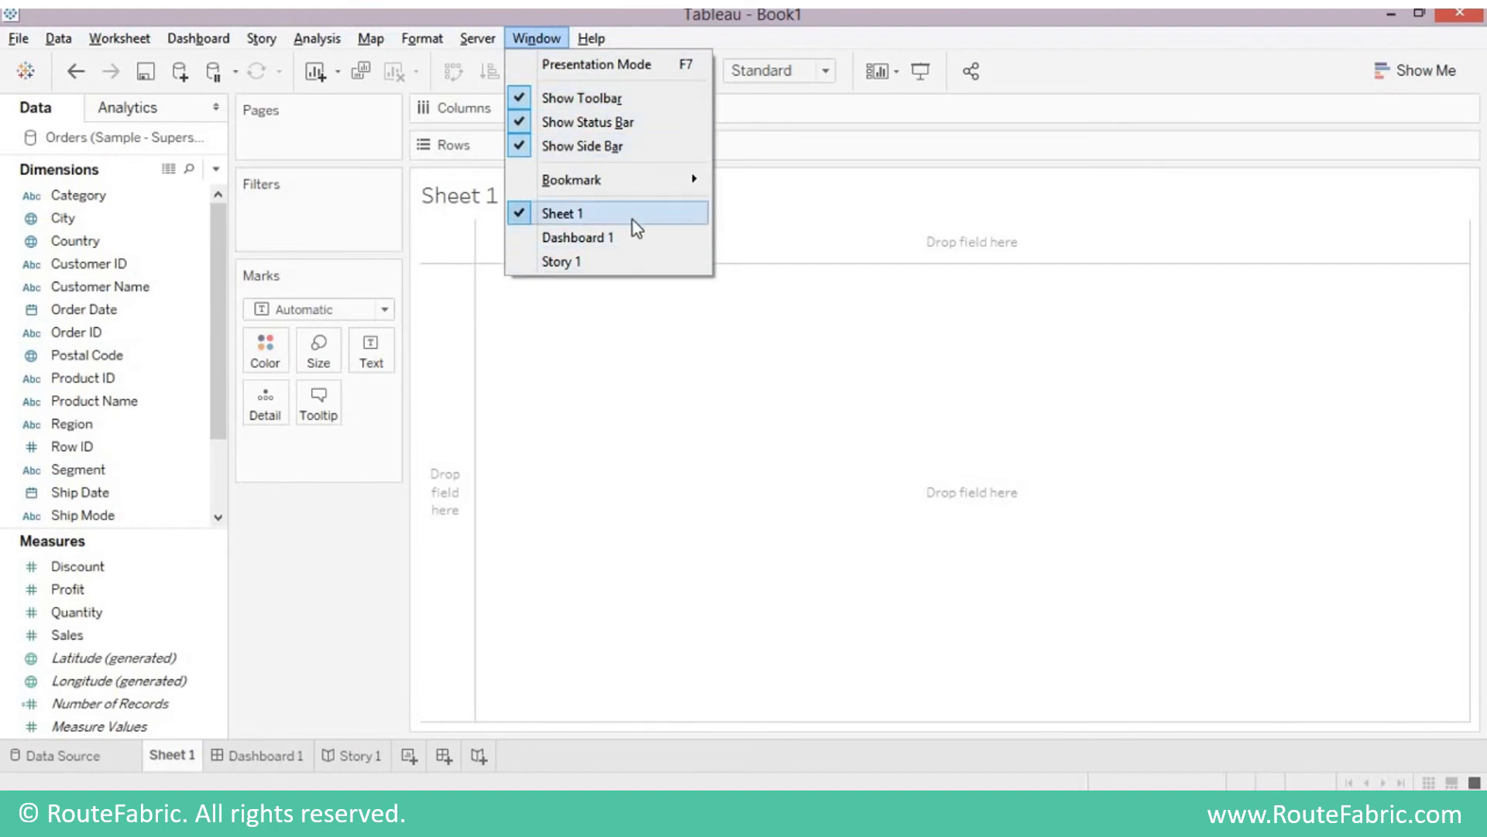
click(726, 418)
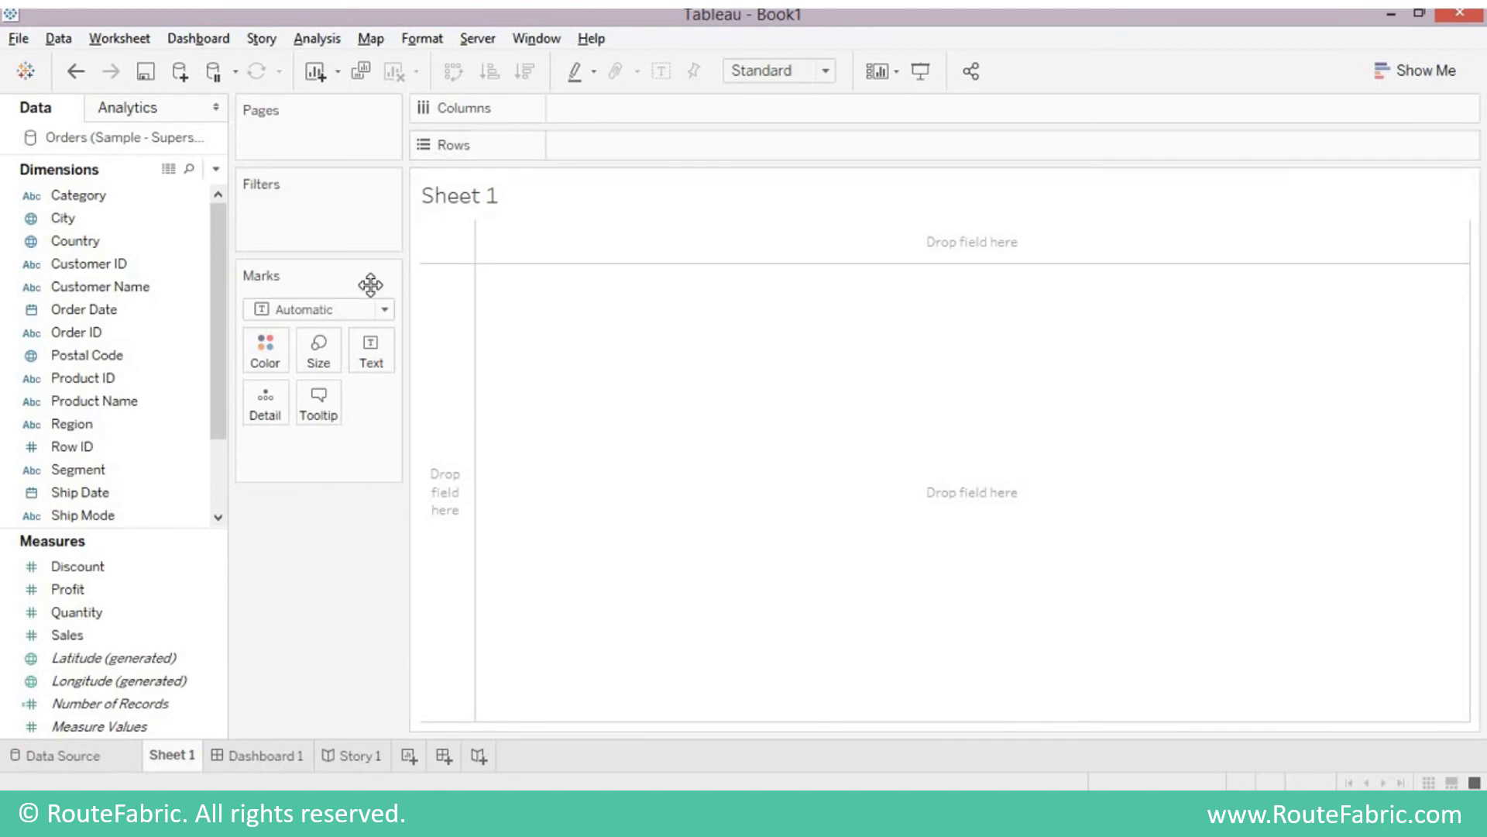
click(546, 38)
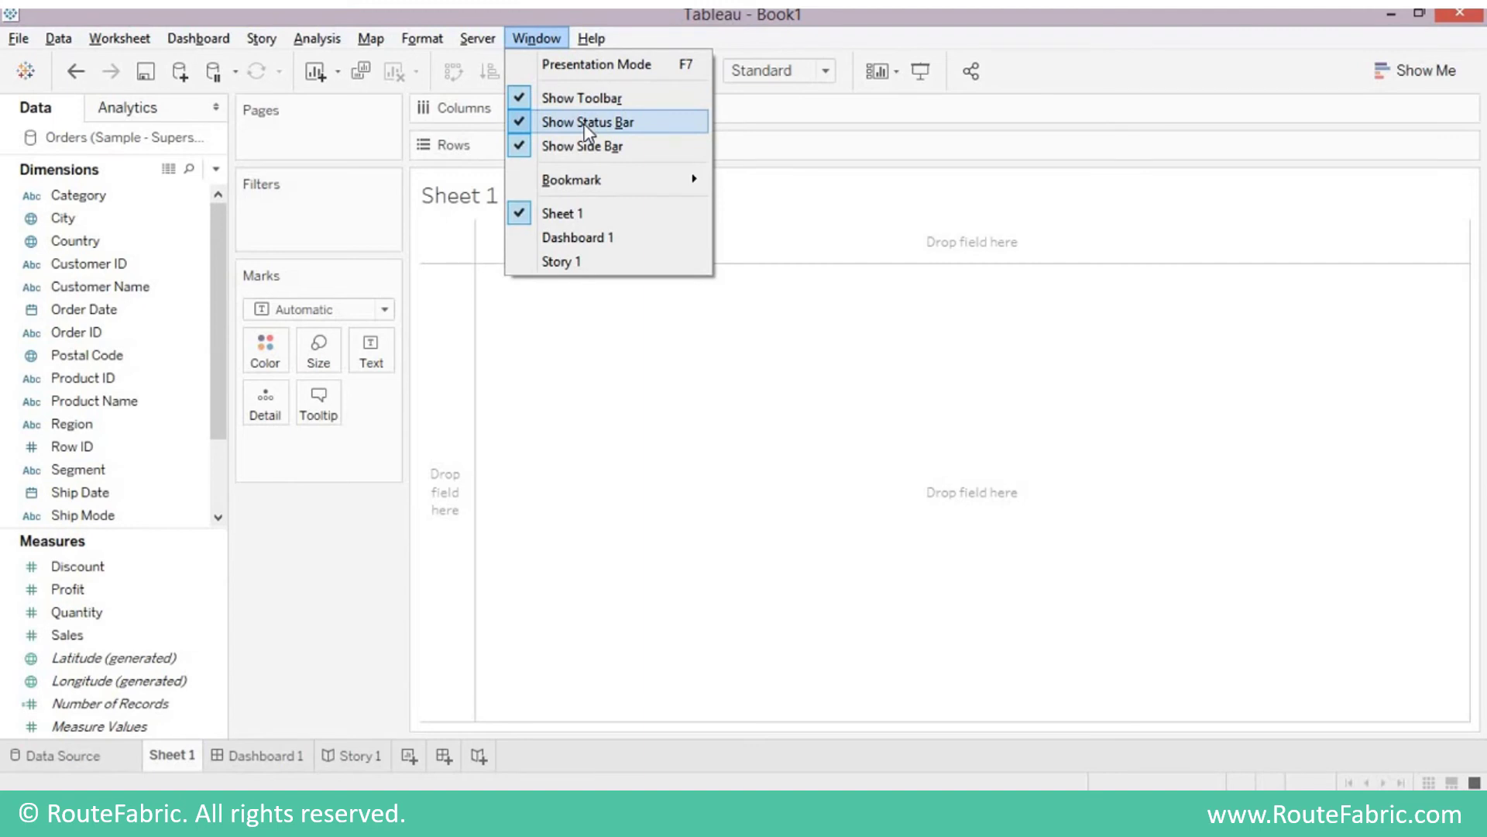
click(634, 402)
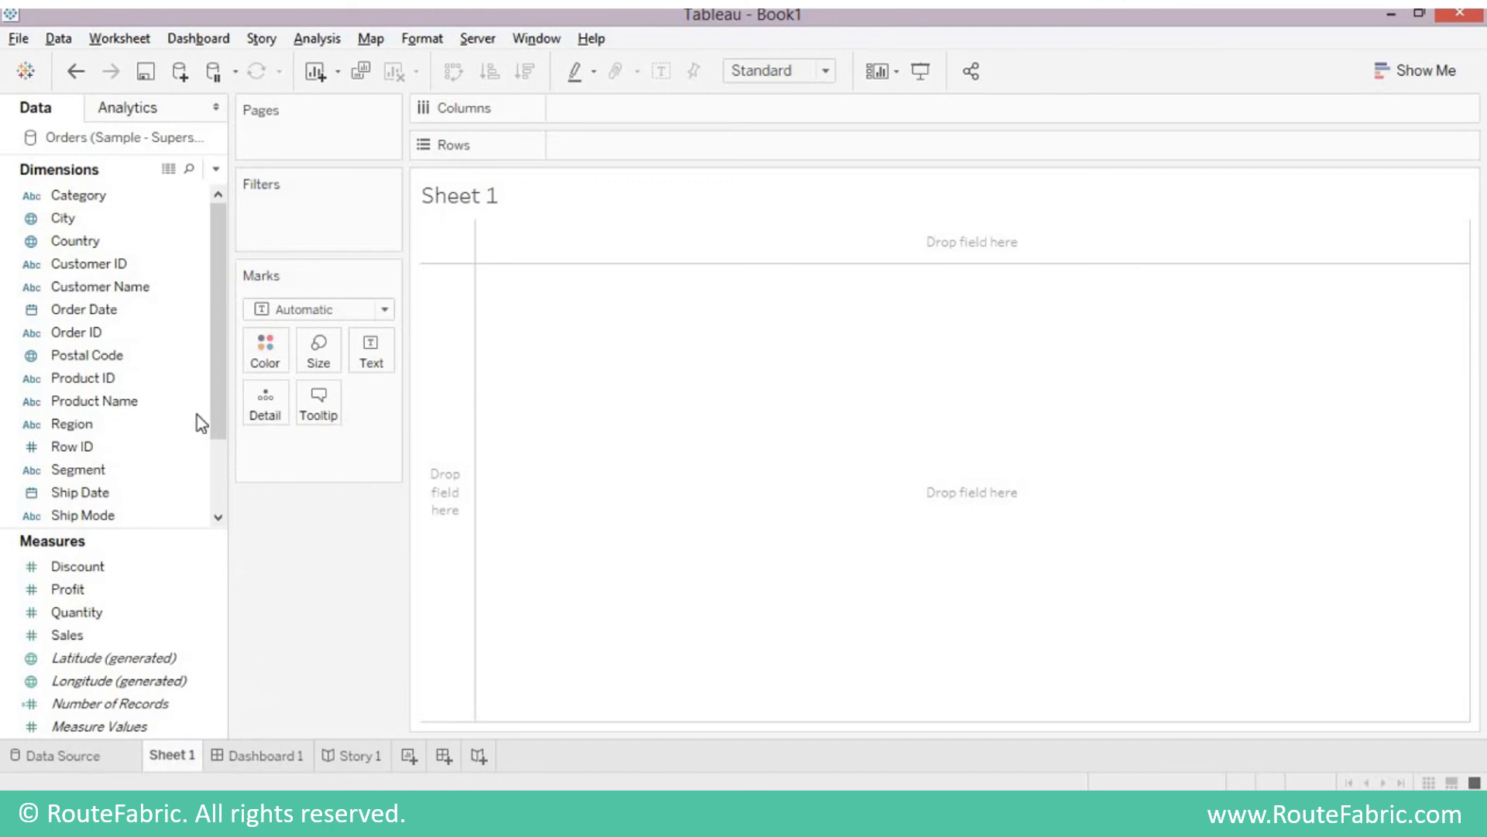
- Rename the Category dimension in Sheet 1 as Category1
right_click(100, 198)
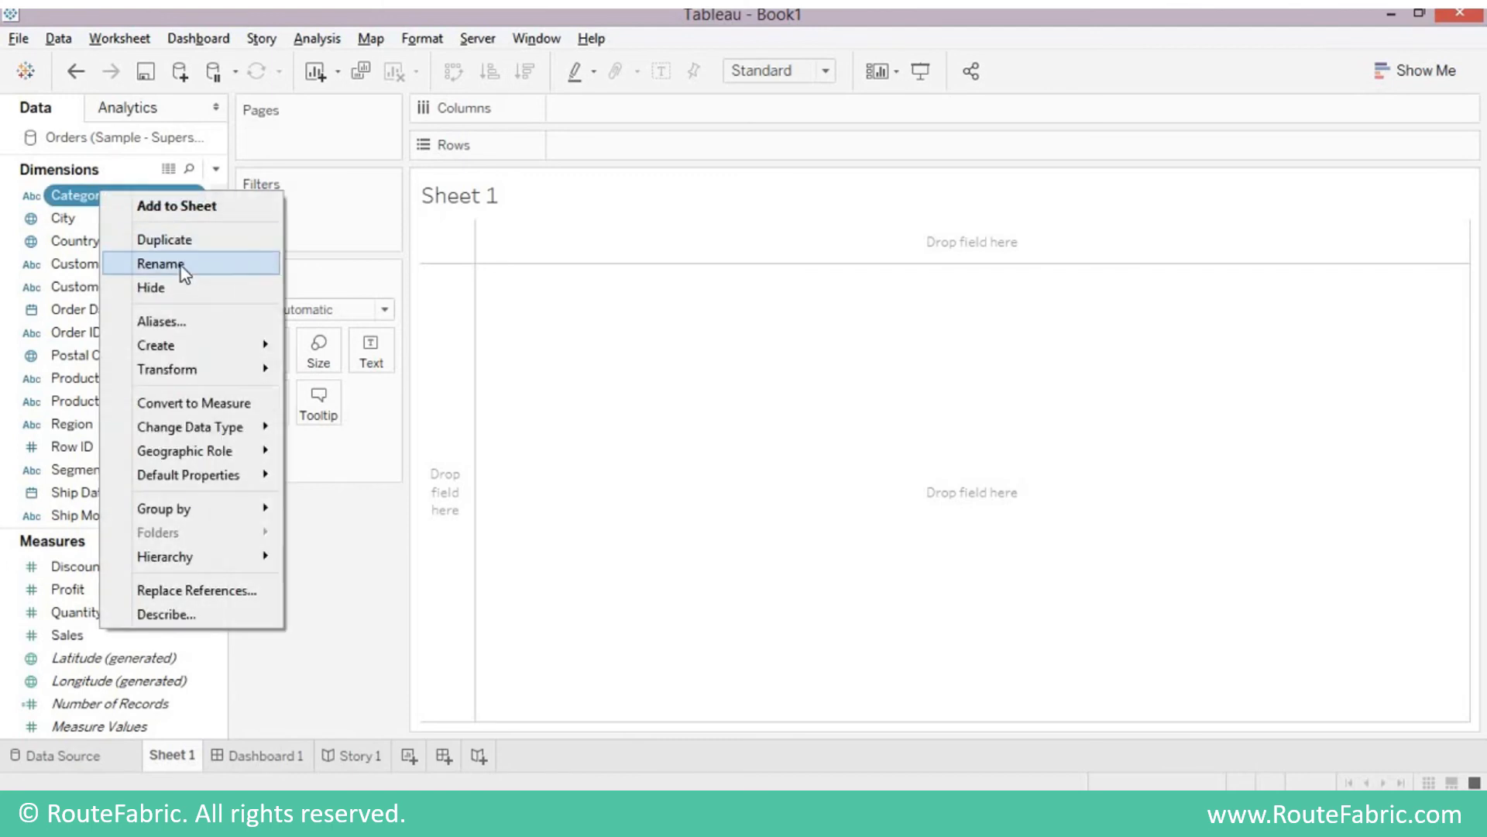
click(180, 267)
click(150, 191)
text(1)
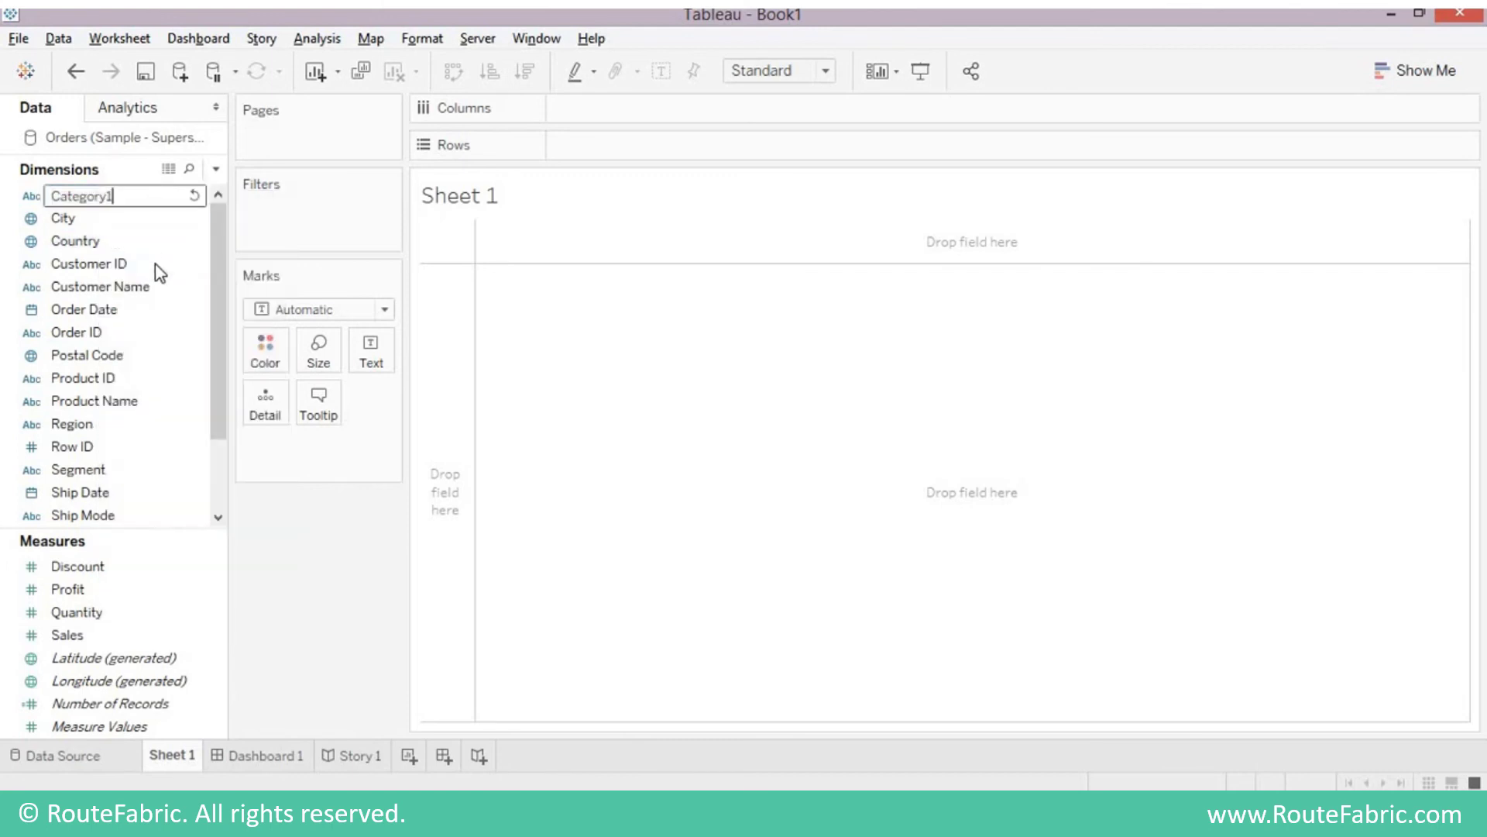
key(Return)
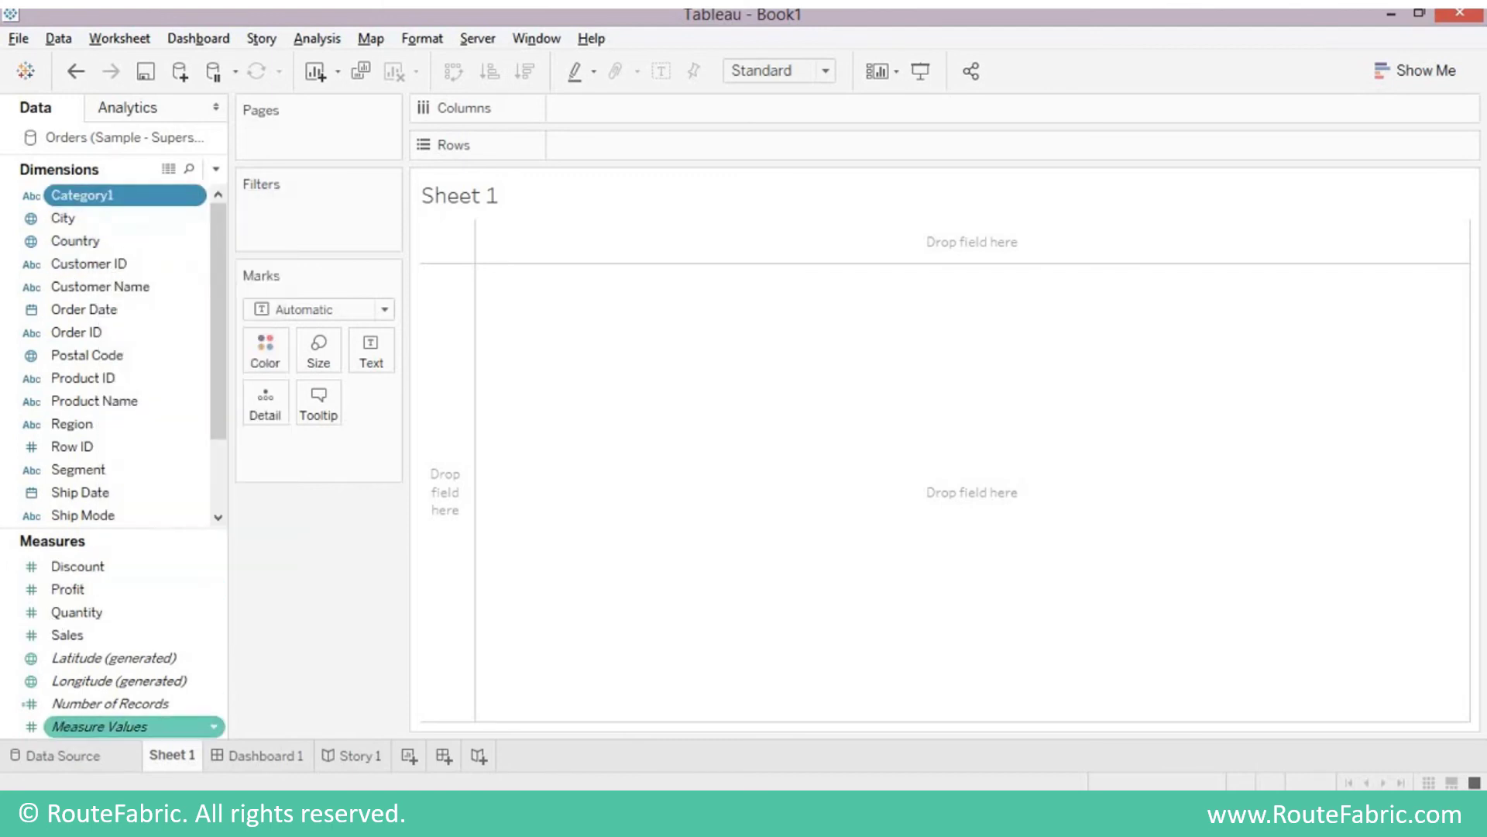
- Rename the Category1 field back to Category in the data source's field list
click(59, 759)
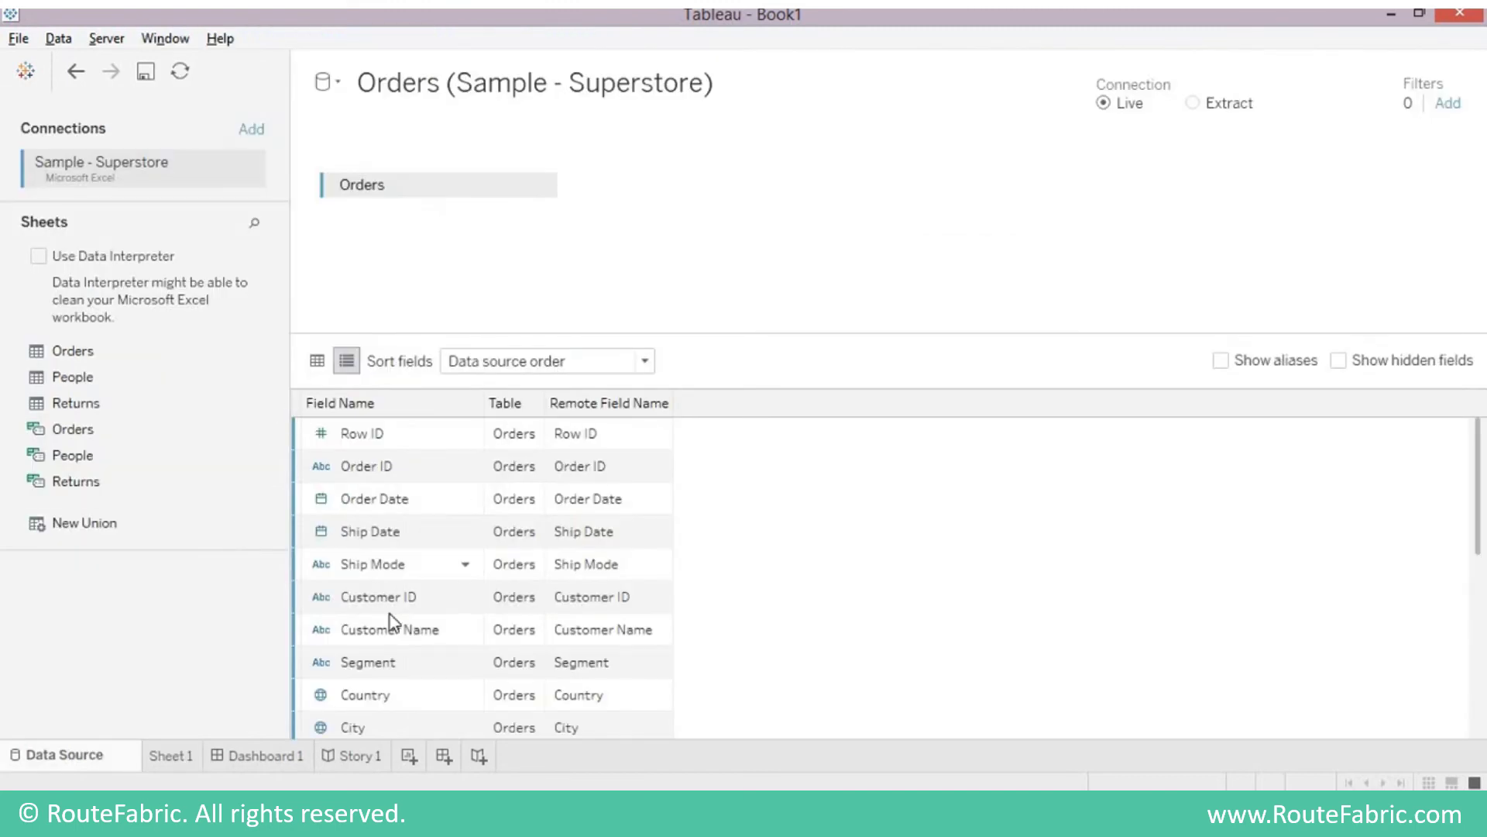
scroll(399, 682, down, 3)
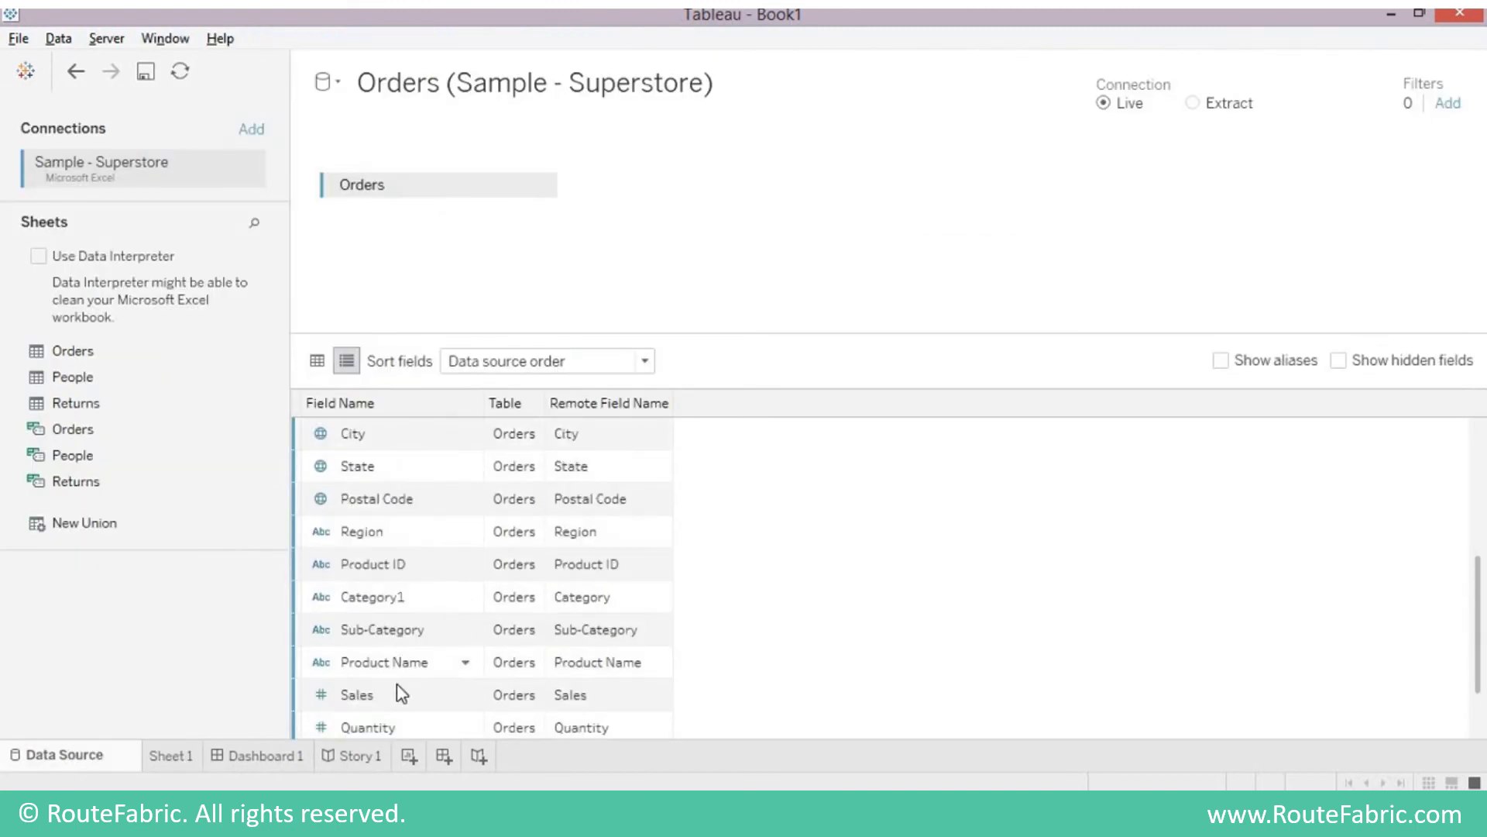
right_click(385, 598)
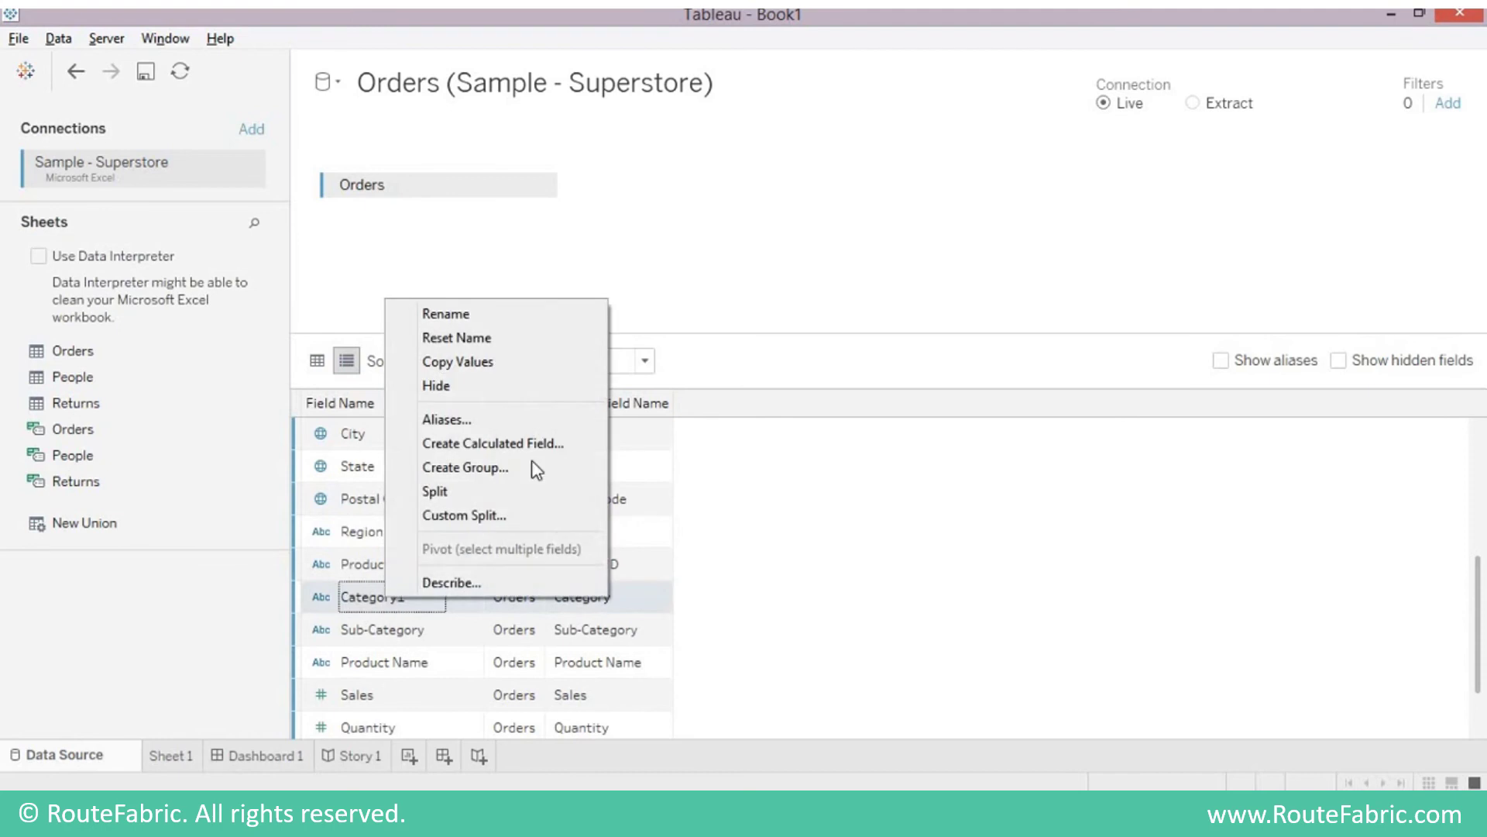
click(505, 320)
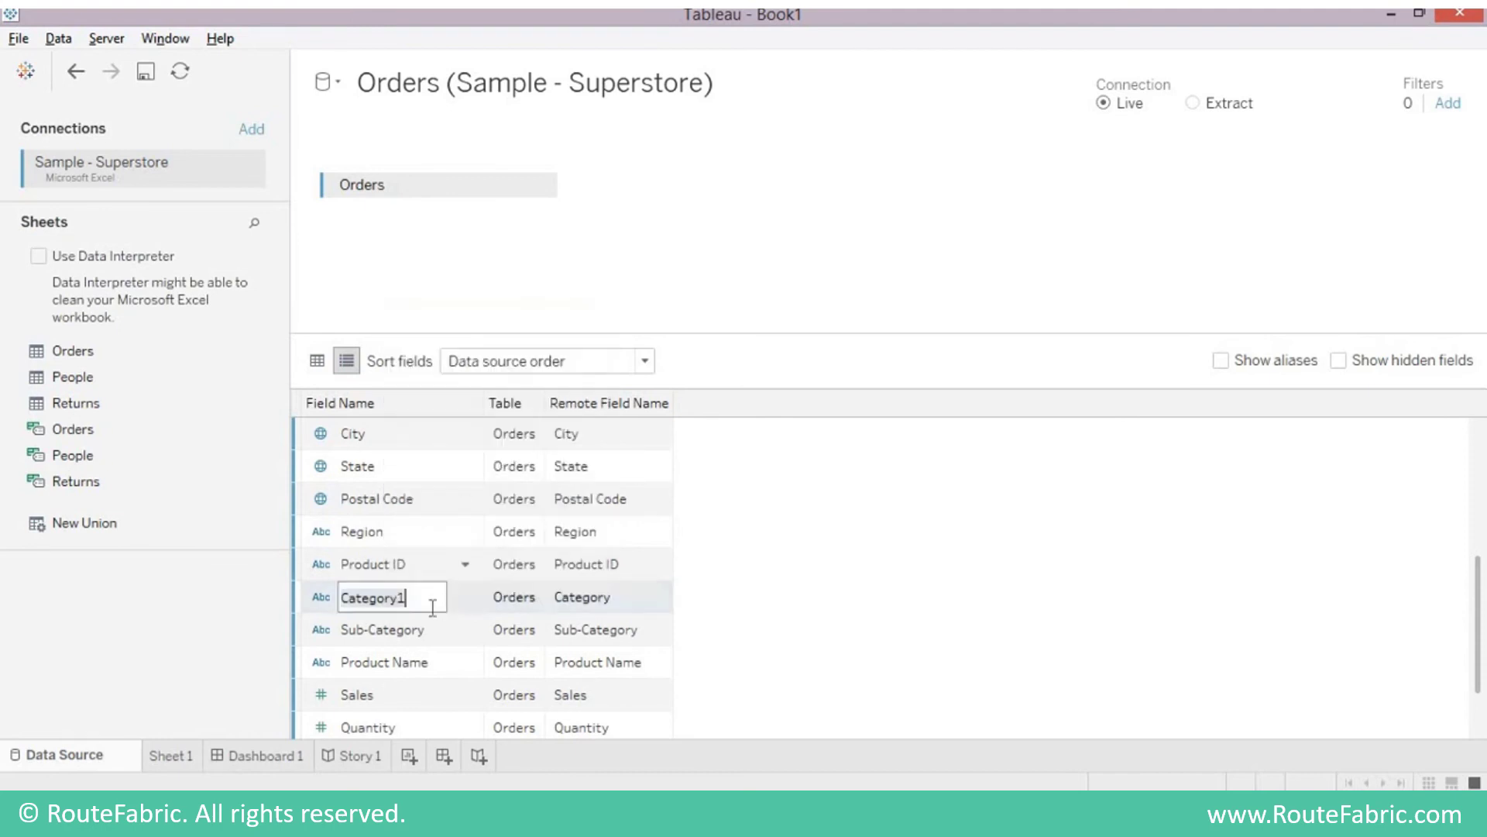
click(431, 604)
key(BackSpace)
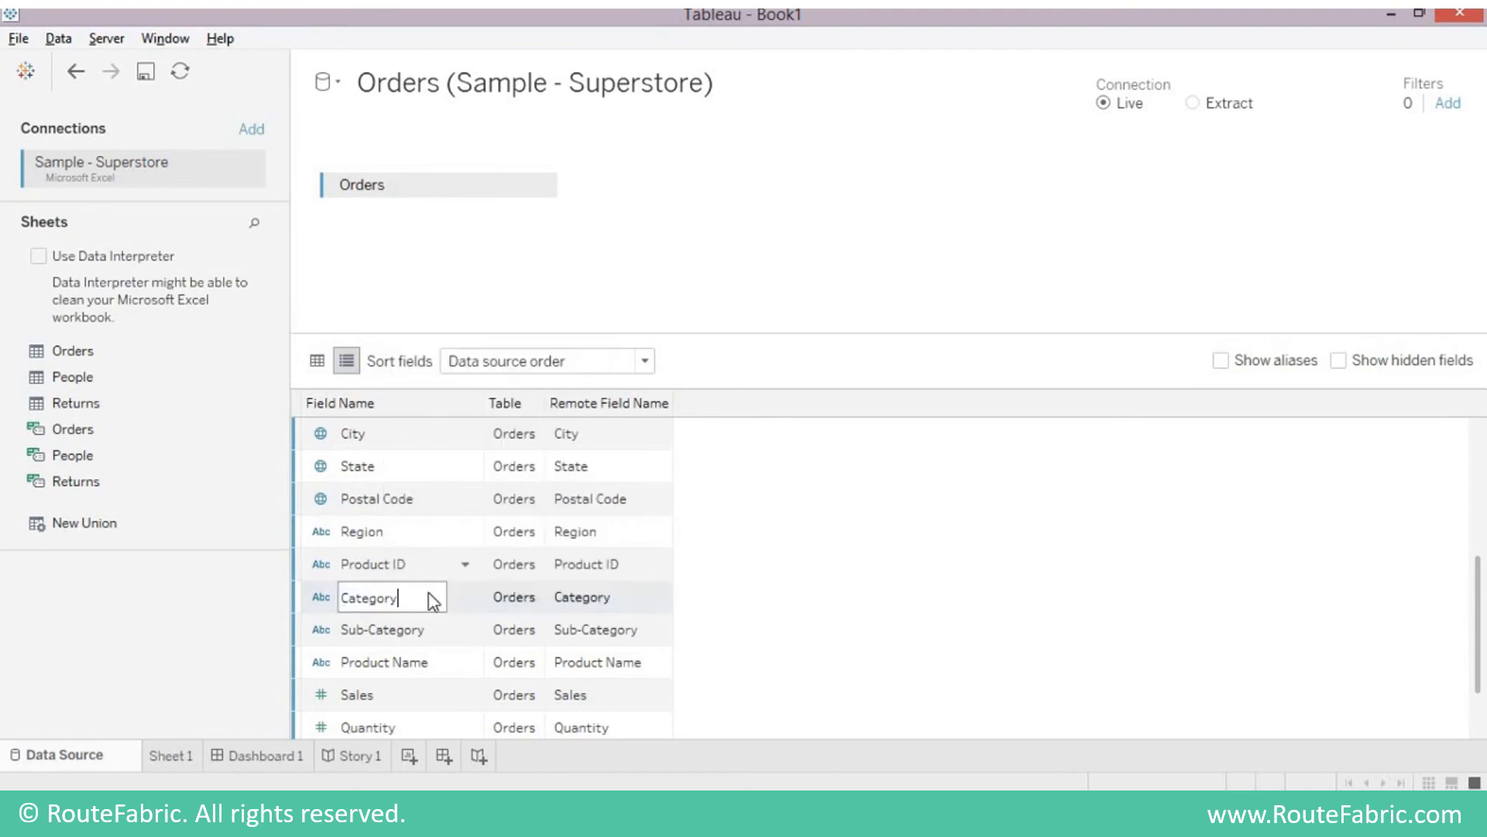
key(Return)
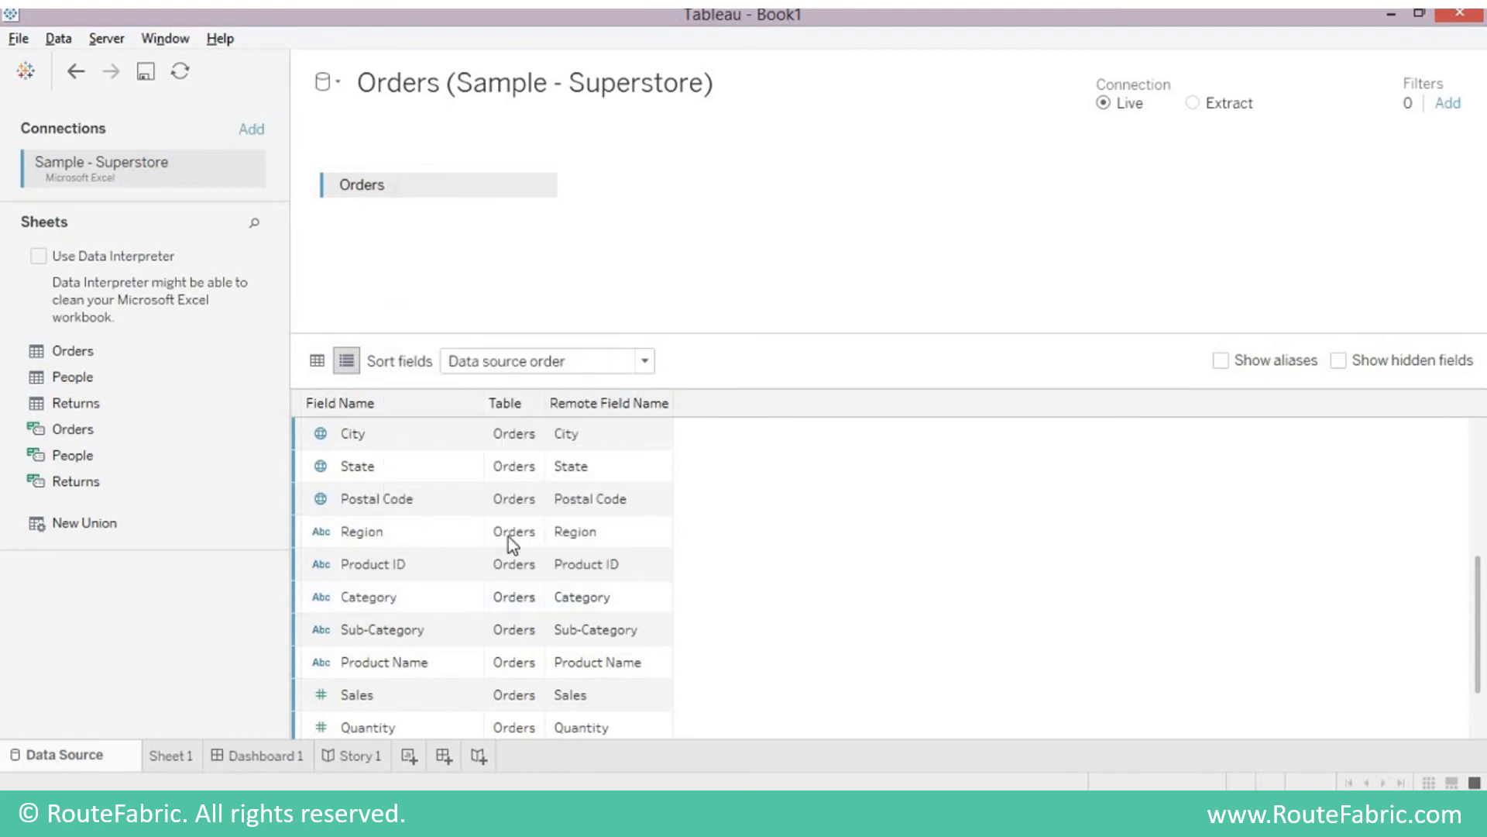
- Switch between the Sheet 1 worksheet and the data source page, and return to Sheet 1
click(184, 757)
click(122, 193)
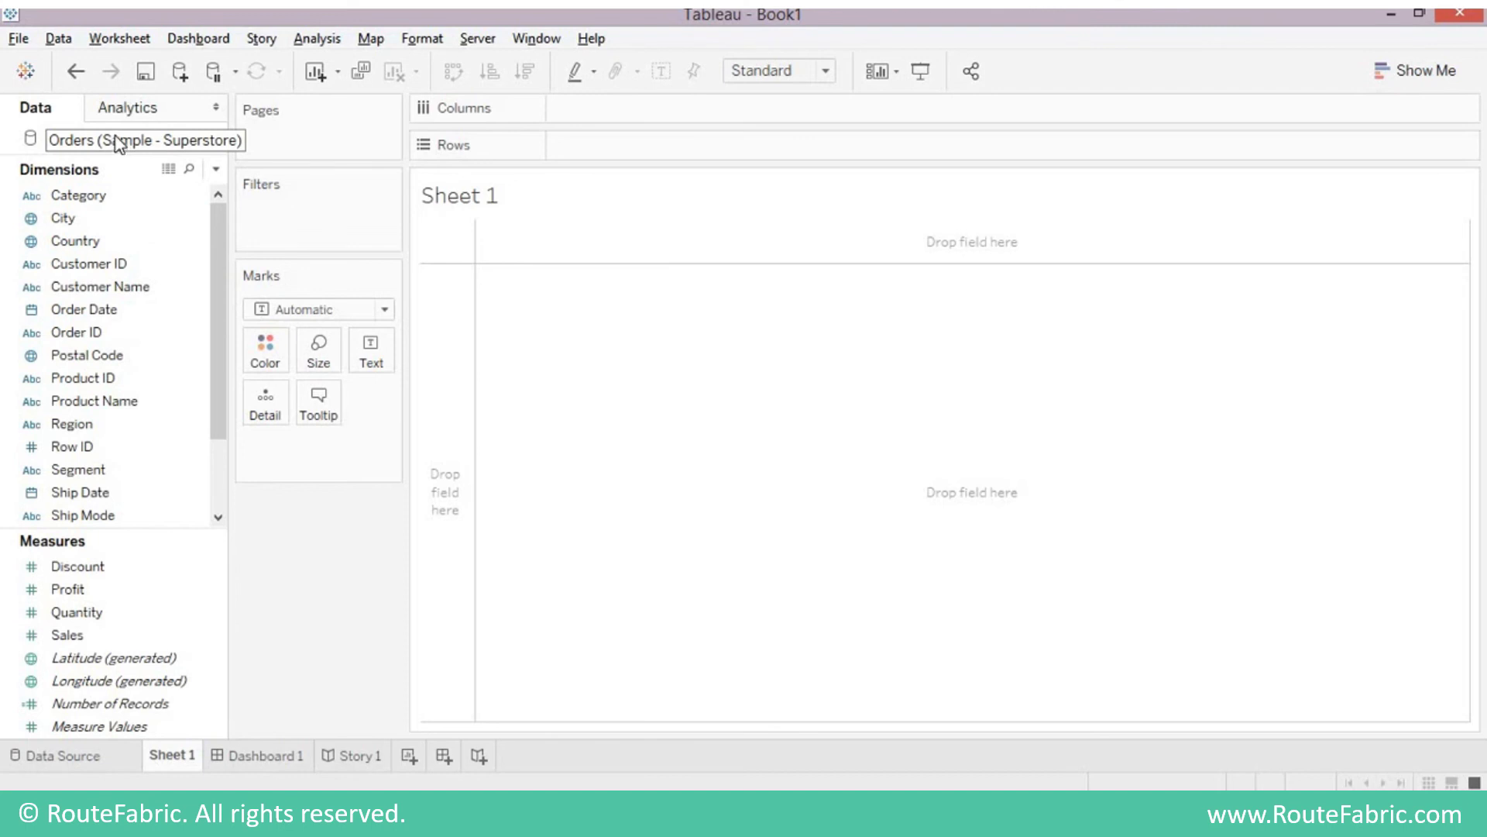
click(36, 756)
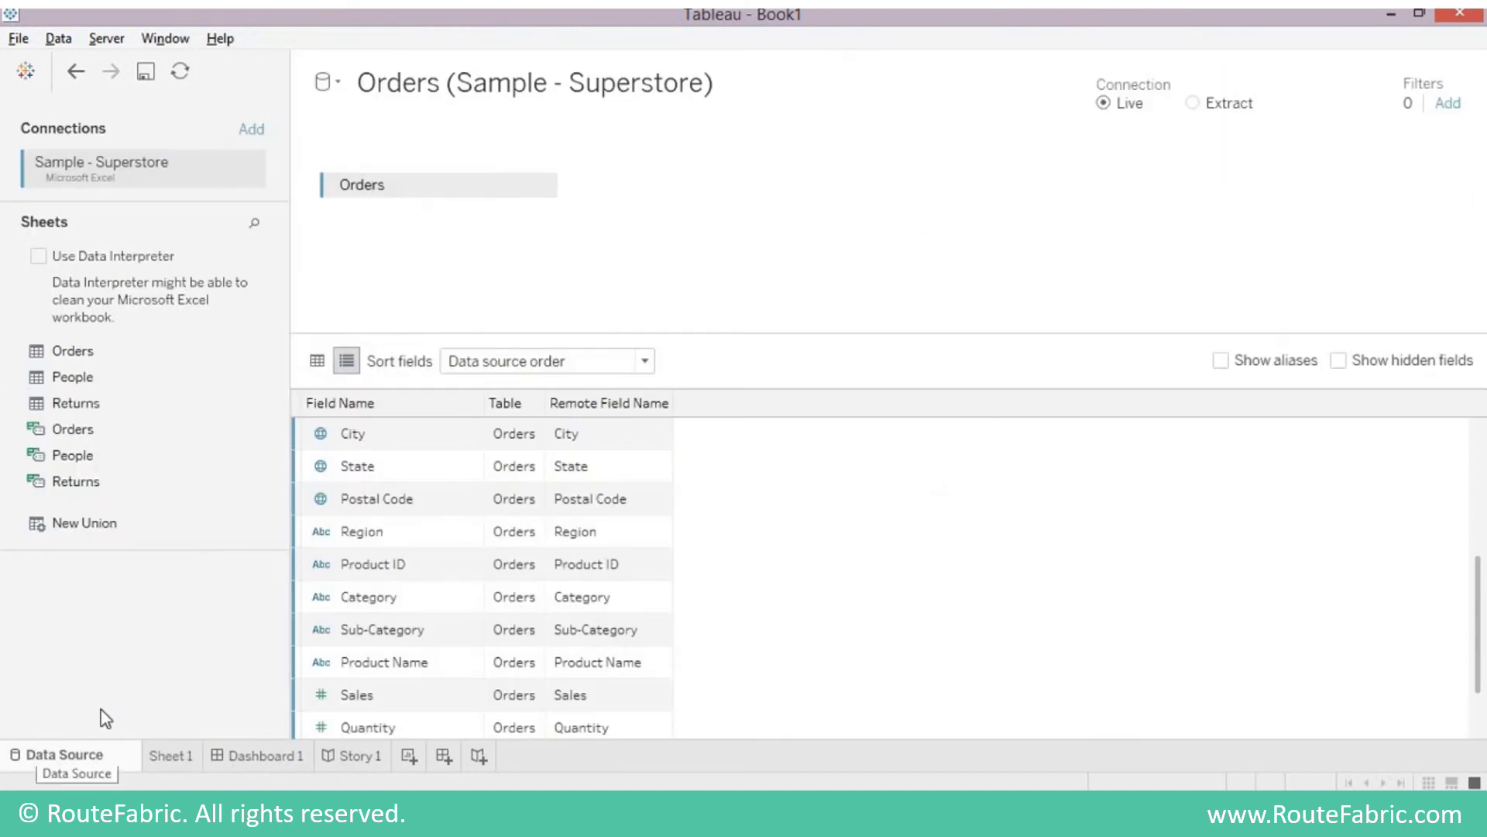
mouse_move(169, 766)
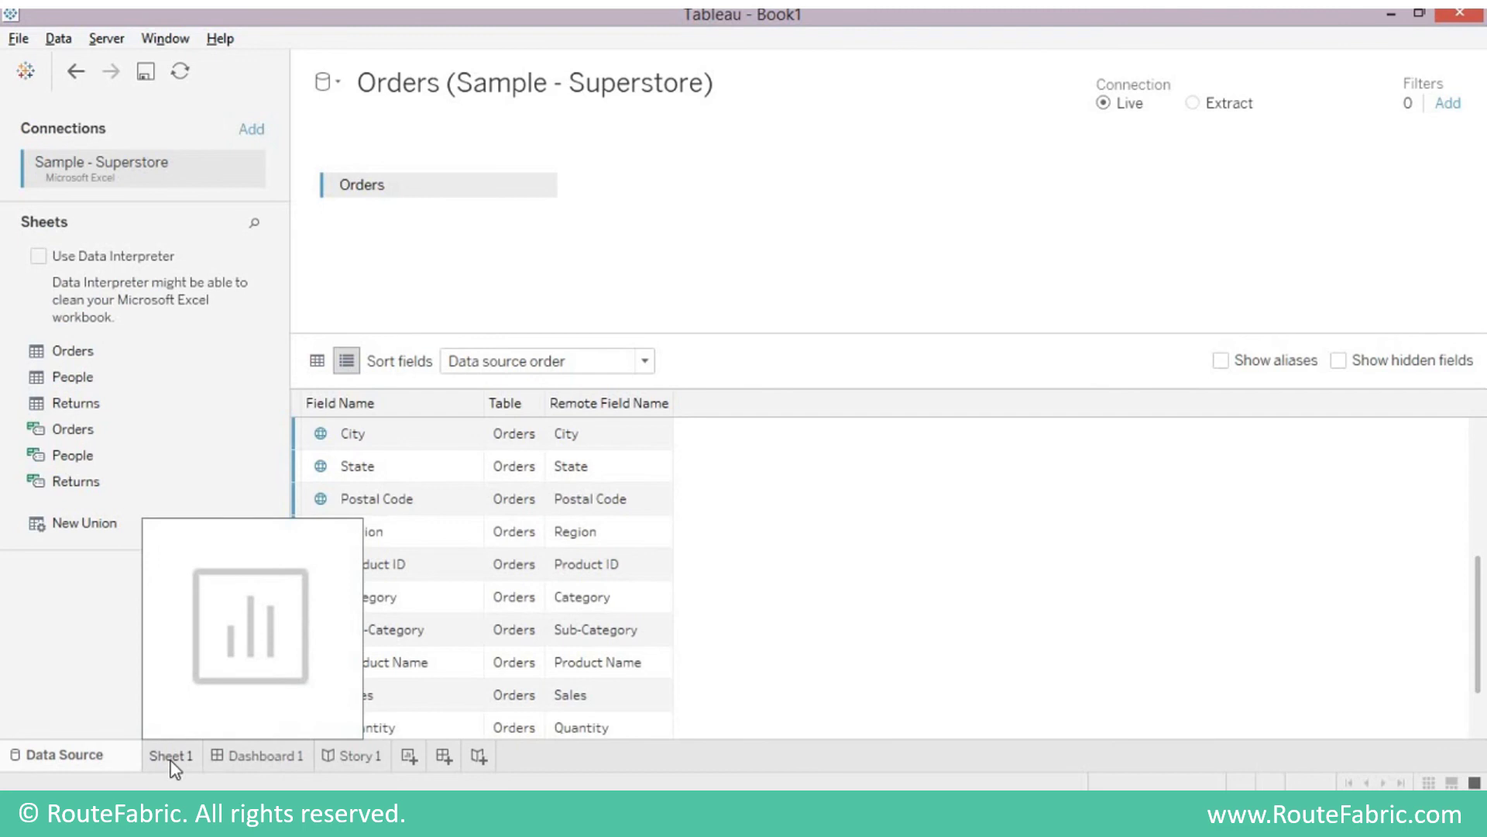
click(172, 759)
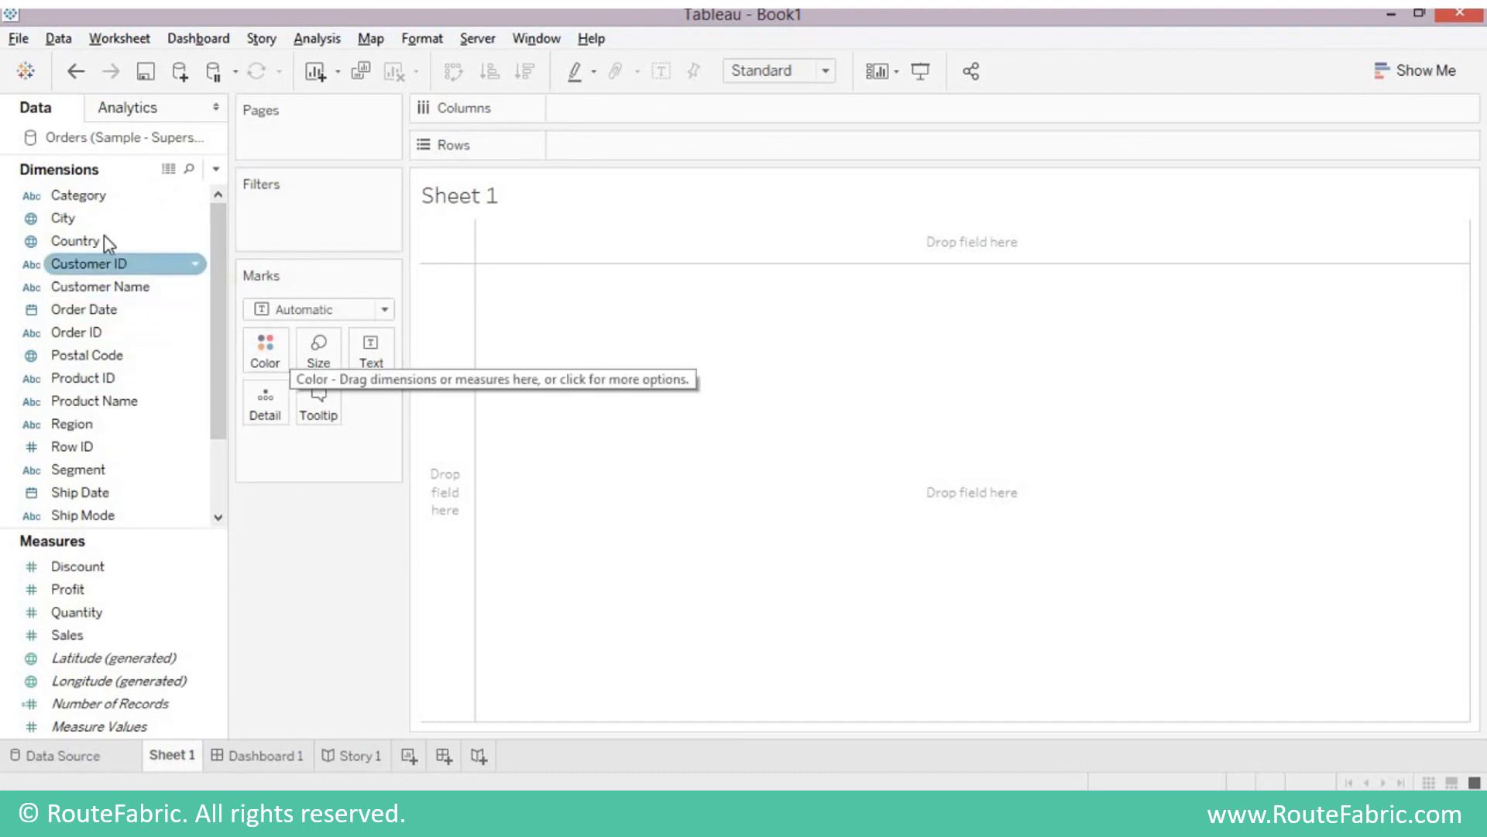
- Examine the dimensions and measures of Sheet 1, including Customer Name, Quantity, Latitude (generated) and Measure Values
click(101, 286)
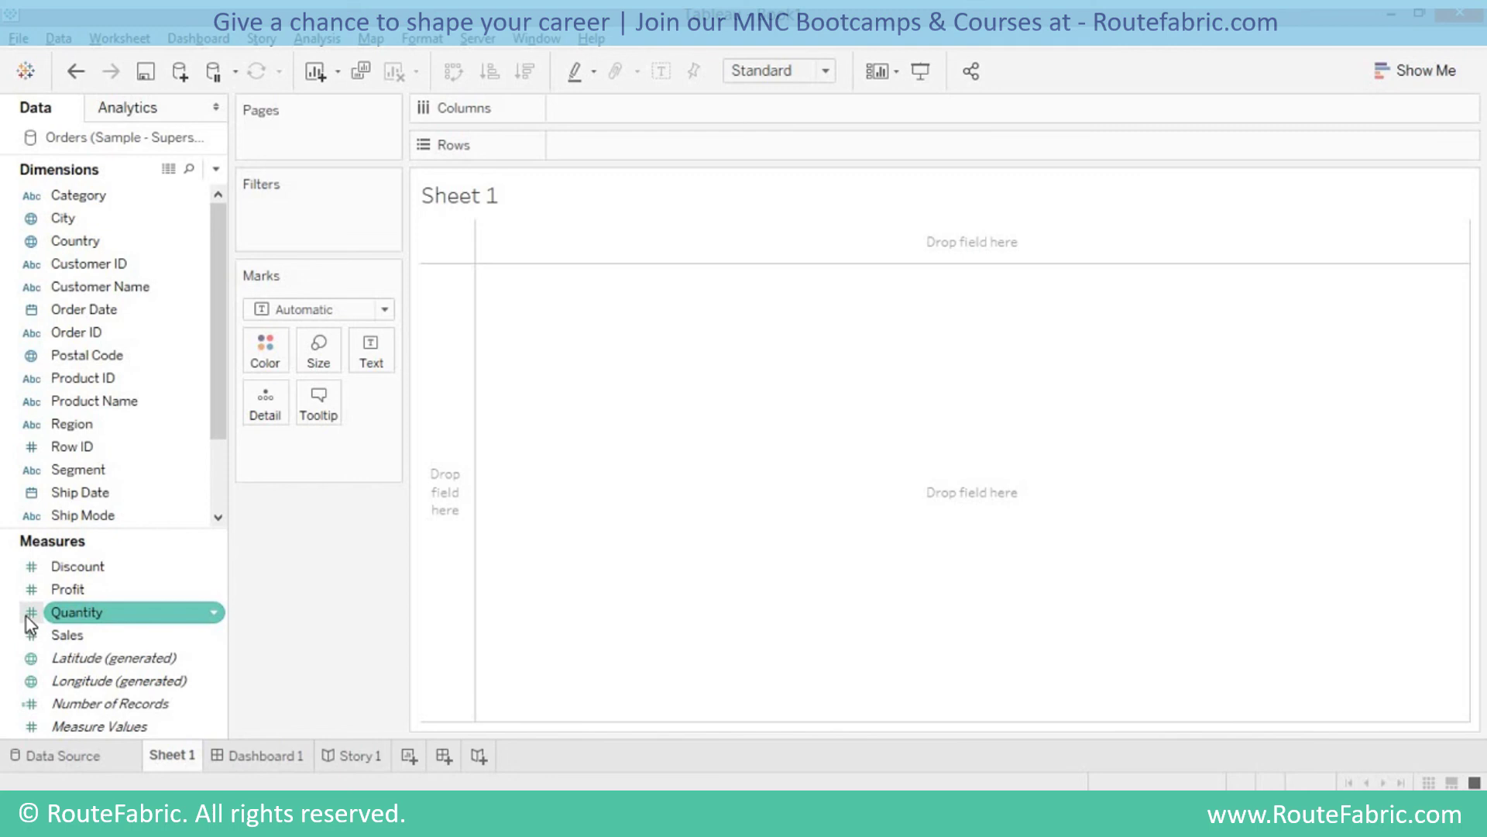
click(69, 660)
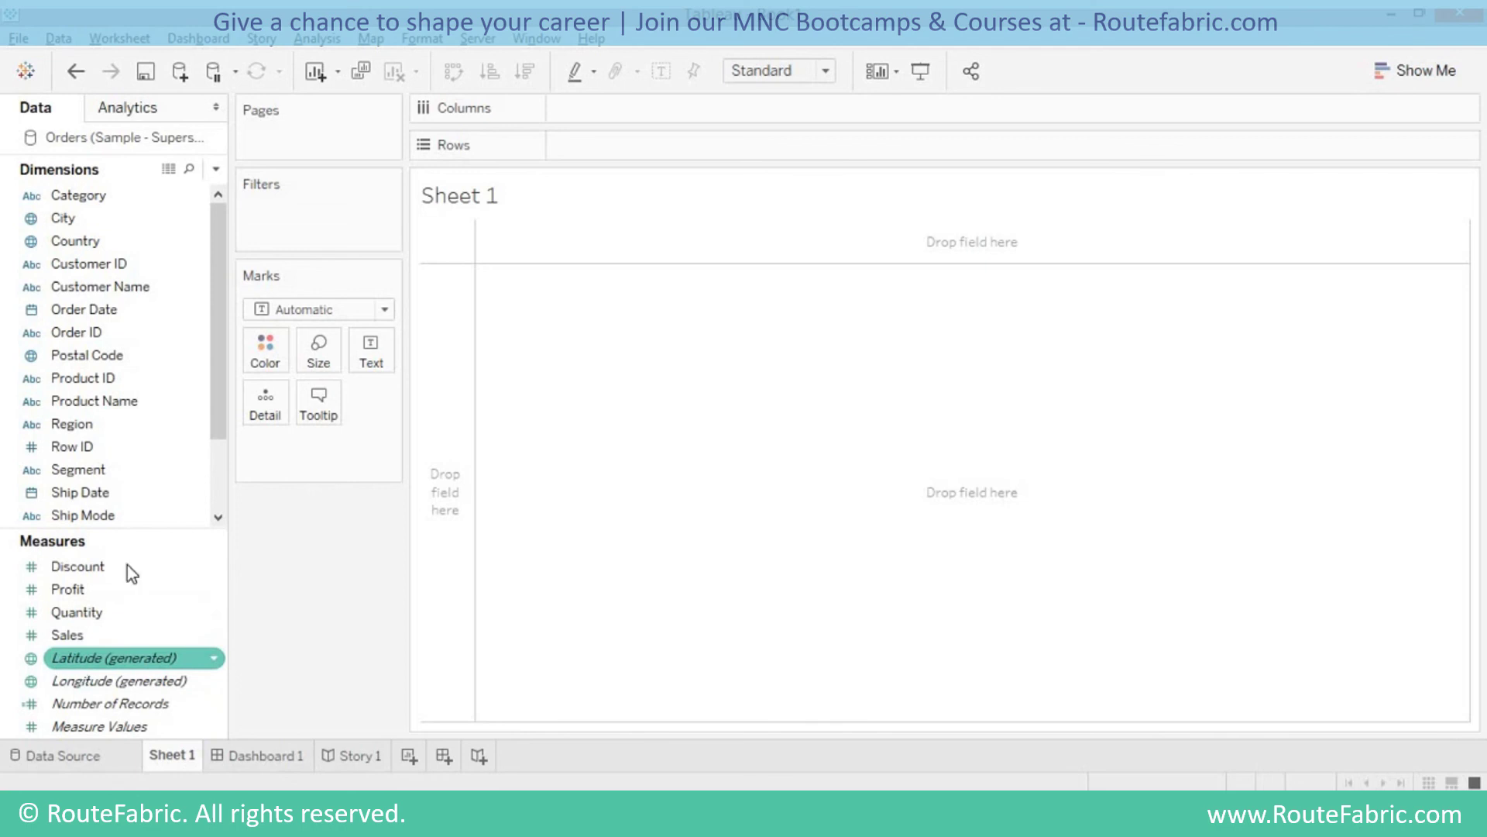
click(124, 589)
key(Down)
key(Down)
key(Down)
key(Down)
key(Down)
key(Down)
key(Up)
key(Up)
key(Down)
key(Down)
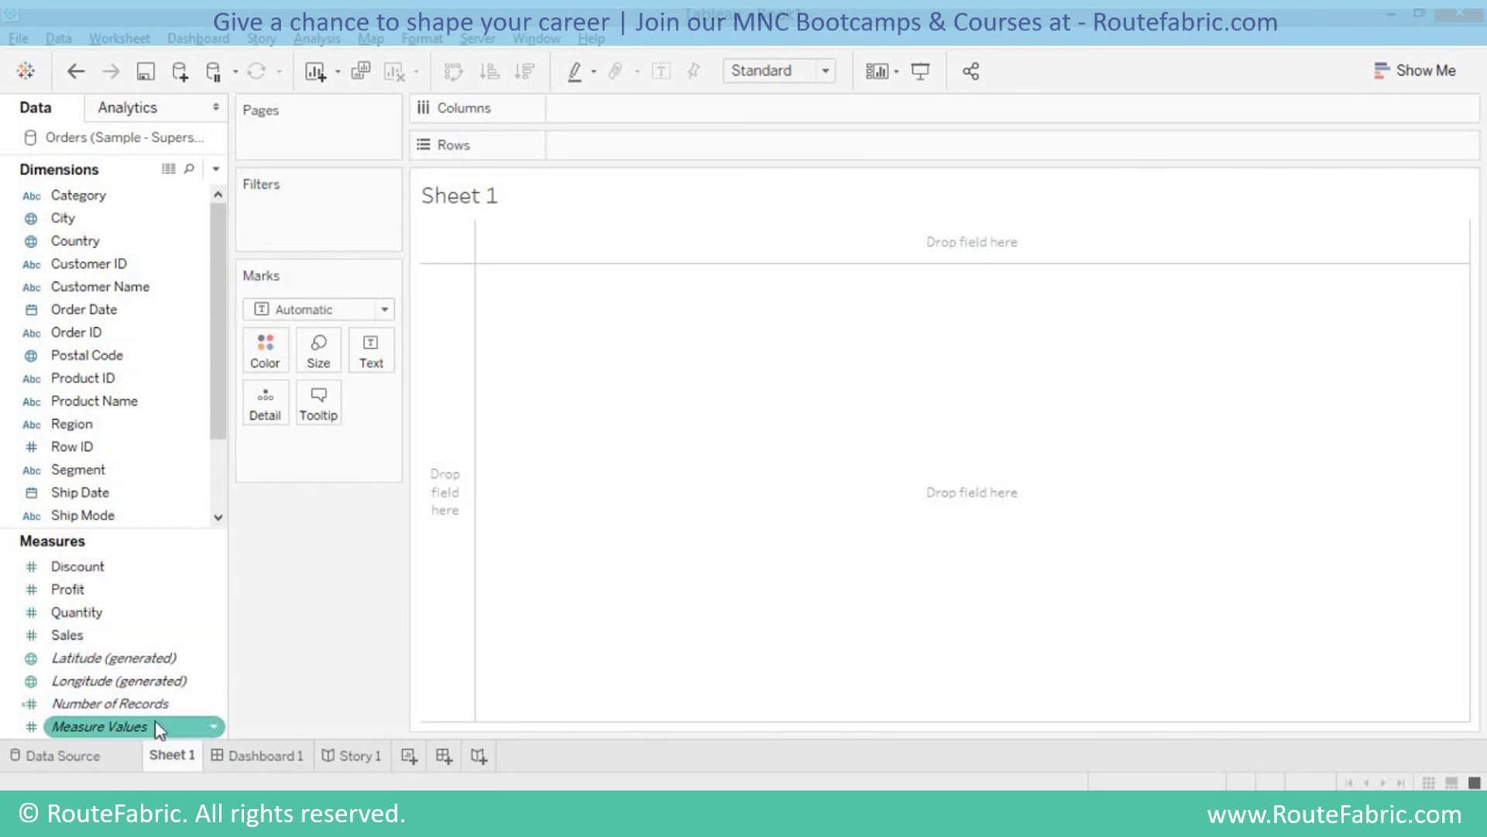
key(Up)
key(Up)
key(Up)
key(Down)
key(Down)
key(Up)
key(Up)
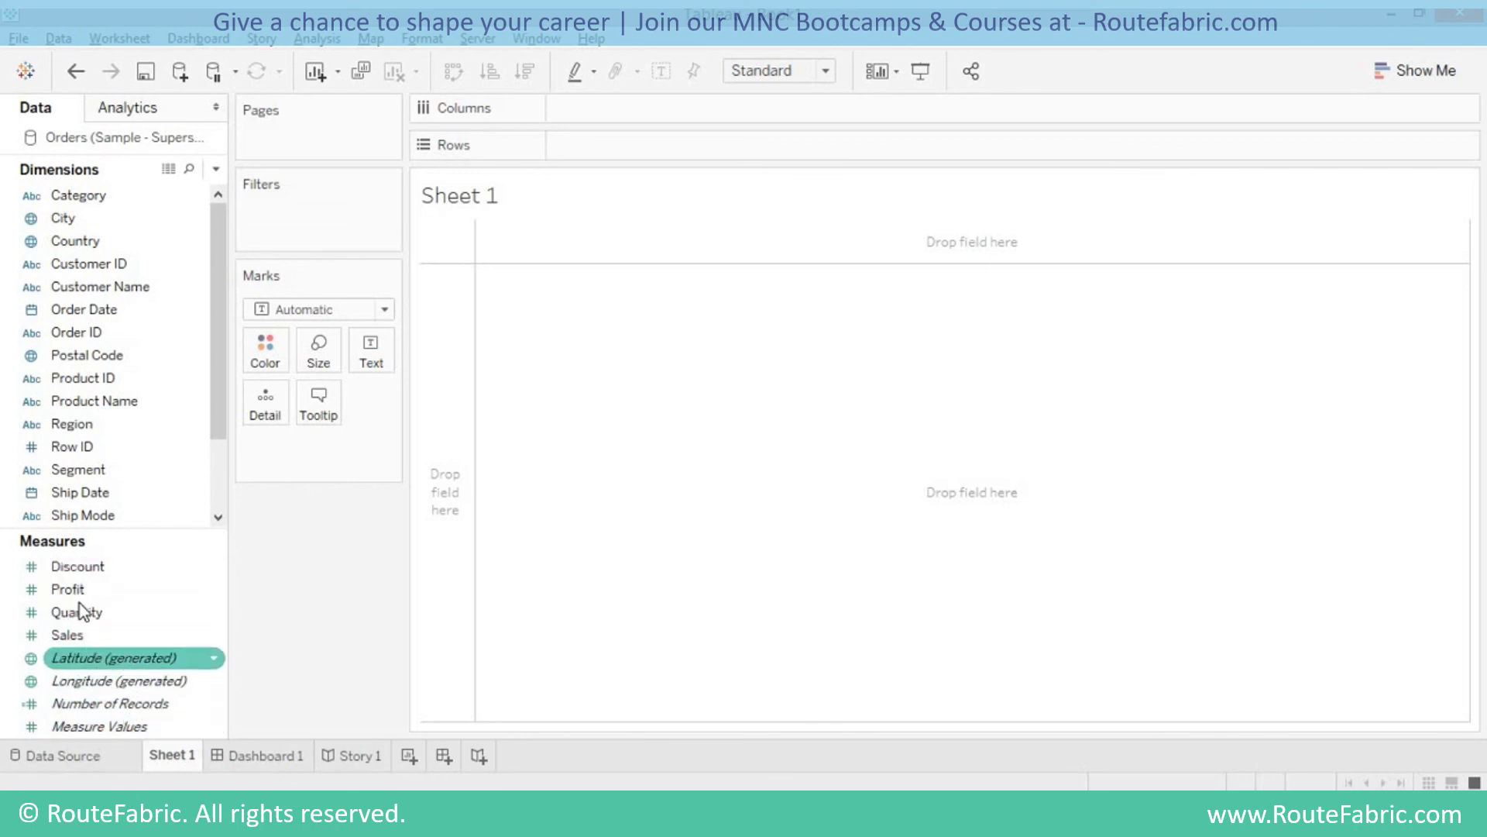
- Examine the measures of Sheet 1 from Discount to Number of Records, including the generated Latitude and Longitude fields
key(Up)
key(Up)
key(Up)
key(Down)
key(Up)
key(Down)
key(Up)
key(Up)
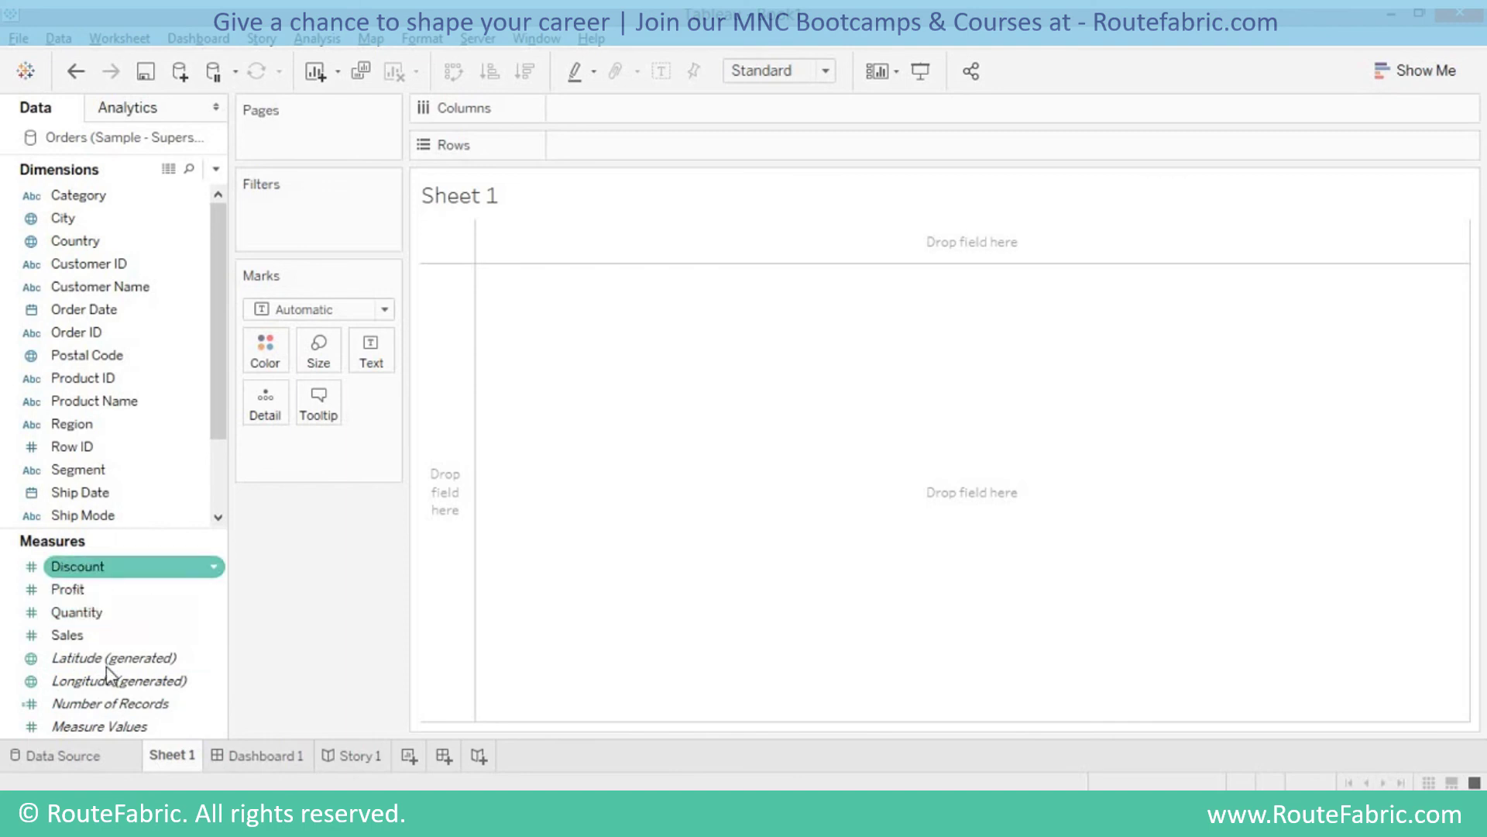
key(Down)
key(Down)
key(Down)
key(Down)
key(Down)
key(Down)
key(Down)
key(Escape)
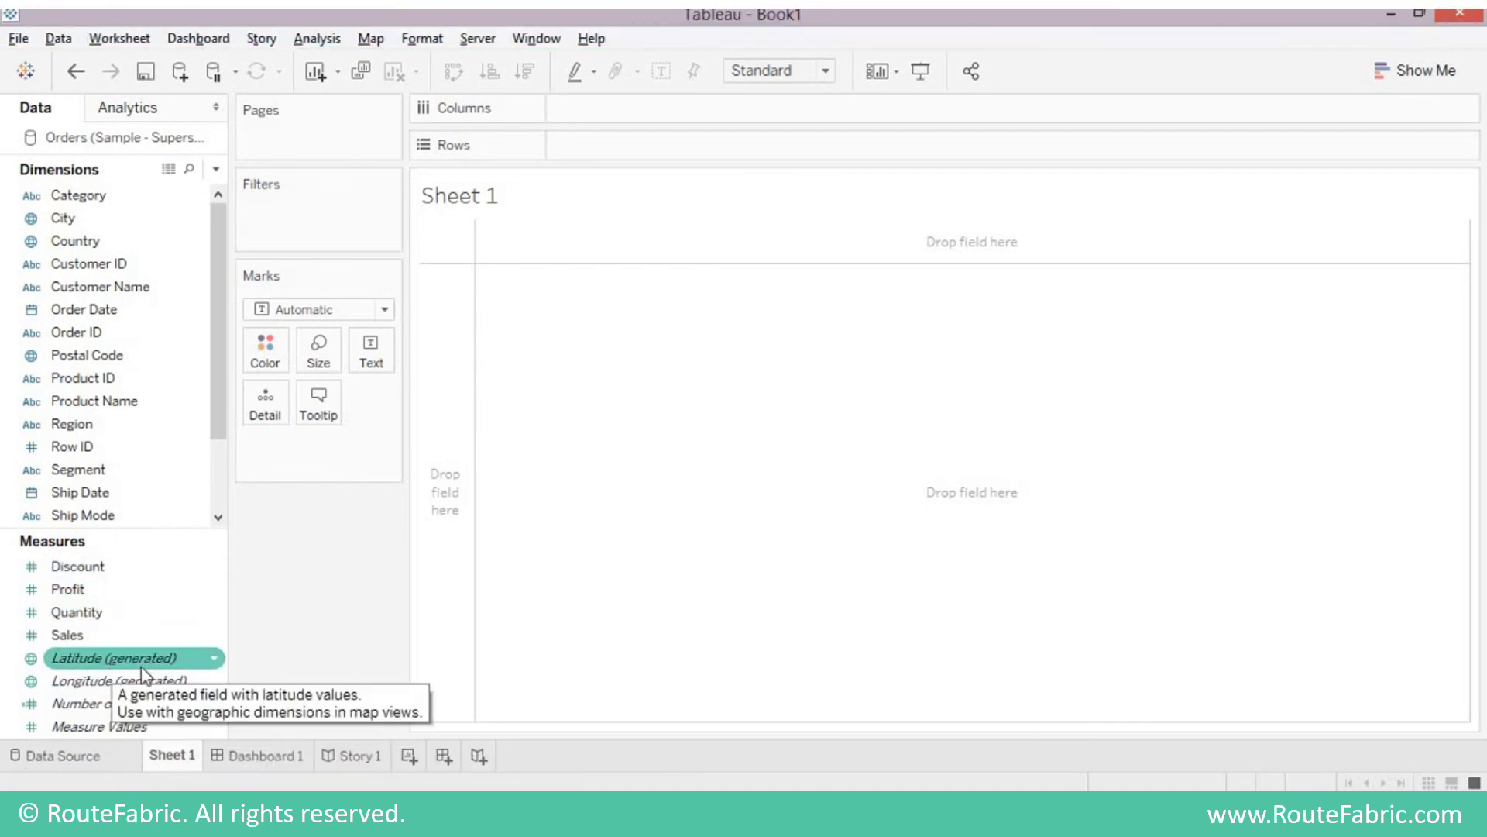
key(Down)
key(Down)
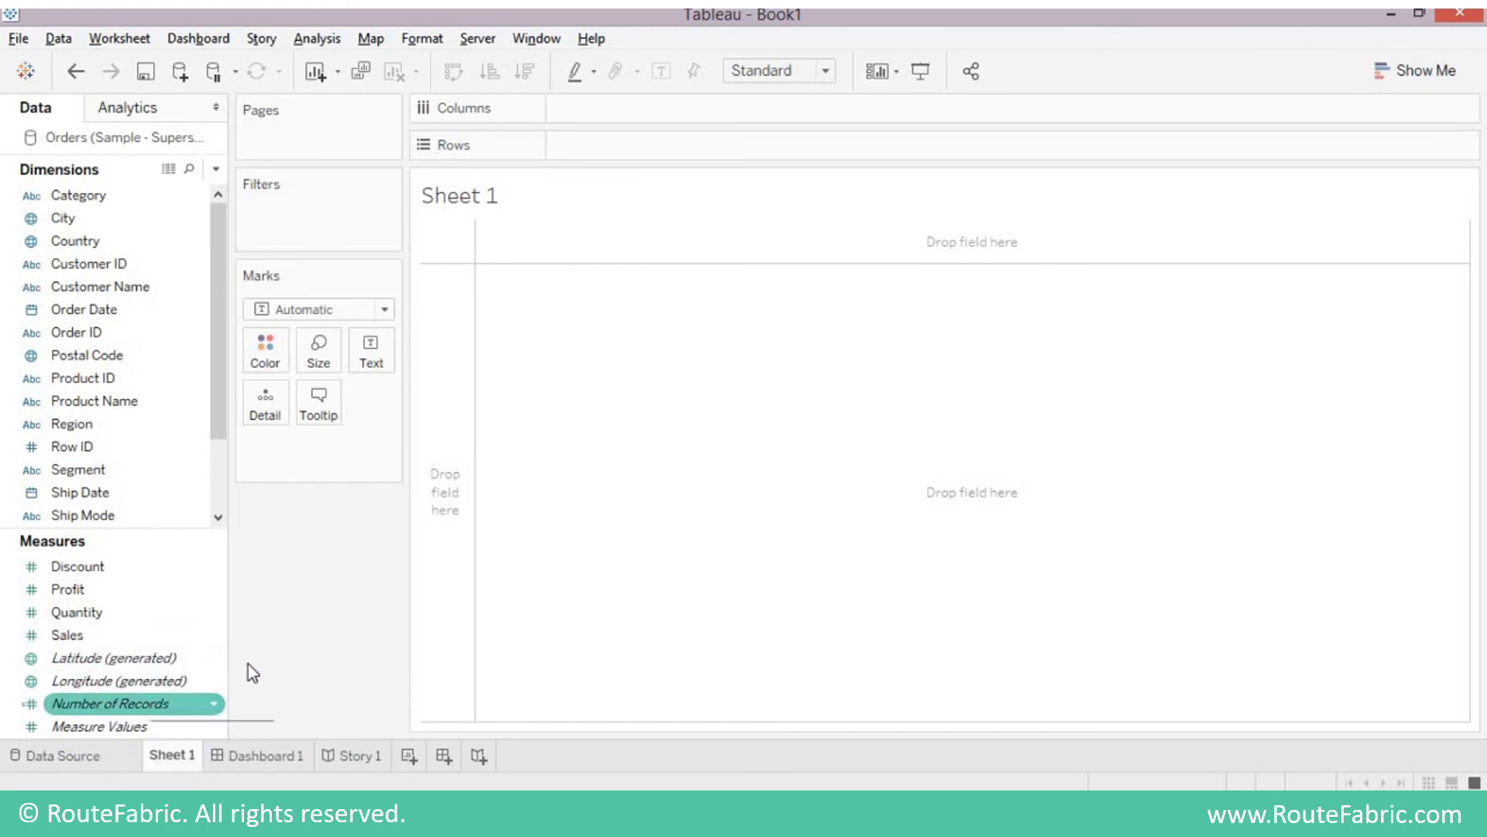
key(Up)
key(Up)
key(Up)
key(Up)
key(Up)
key(Down)
key(Down)
key(Down)
key(Down)
key(Up)
key(Up)
key(Up)
key(Up)
key(Up)
key(Up)
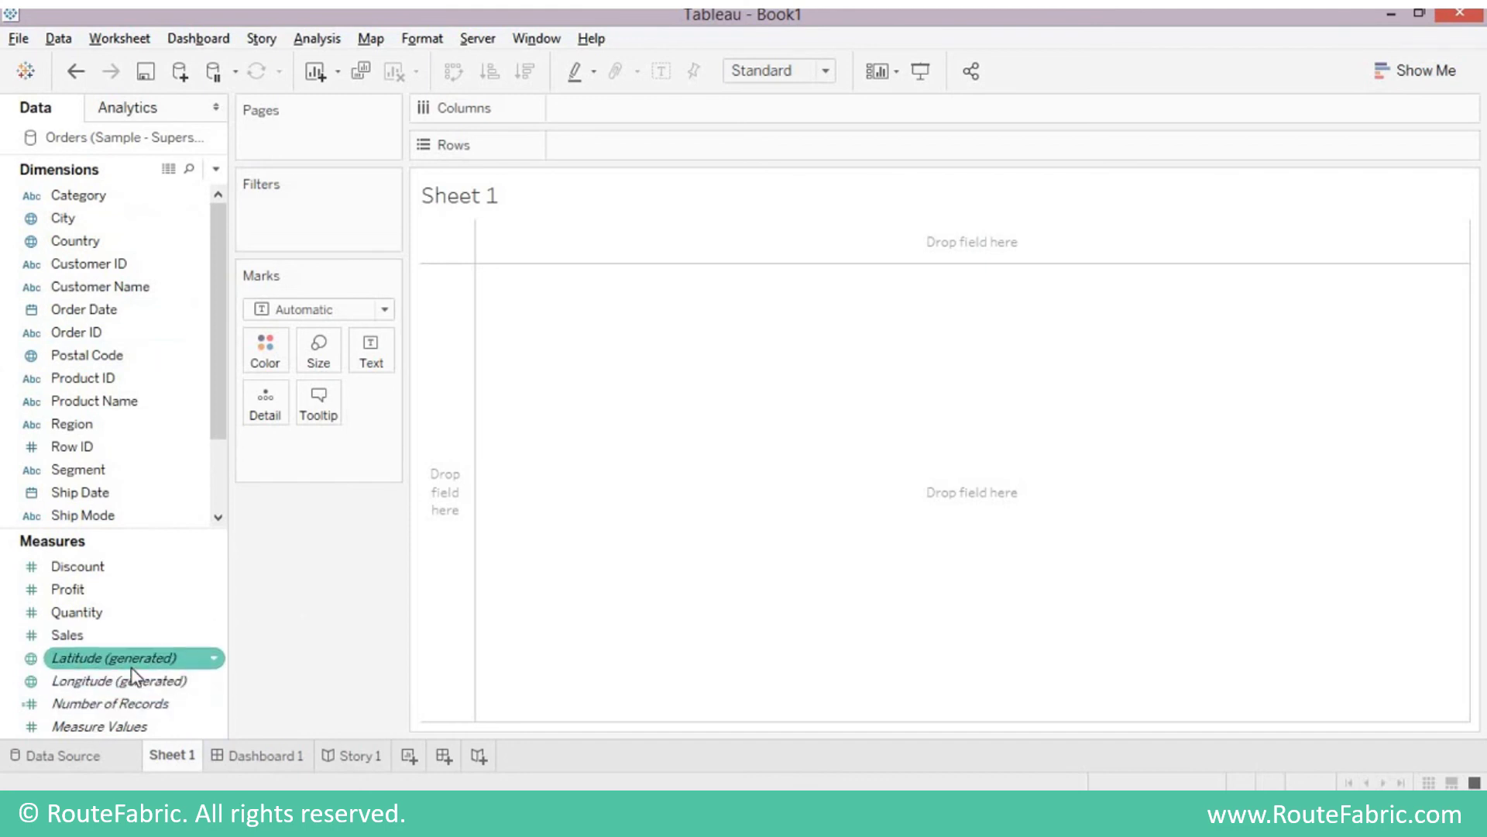
mouse_move(131, 671)
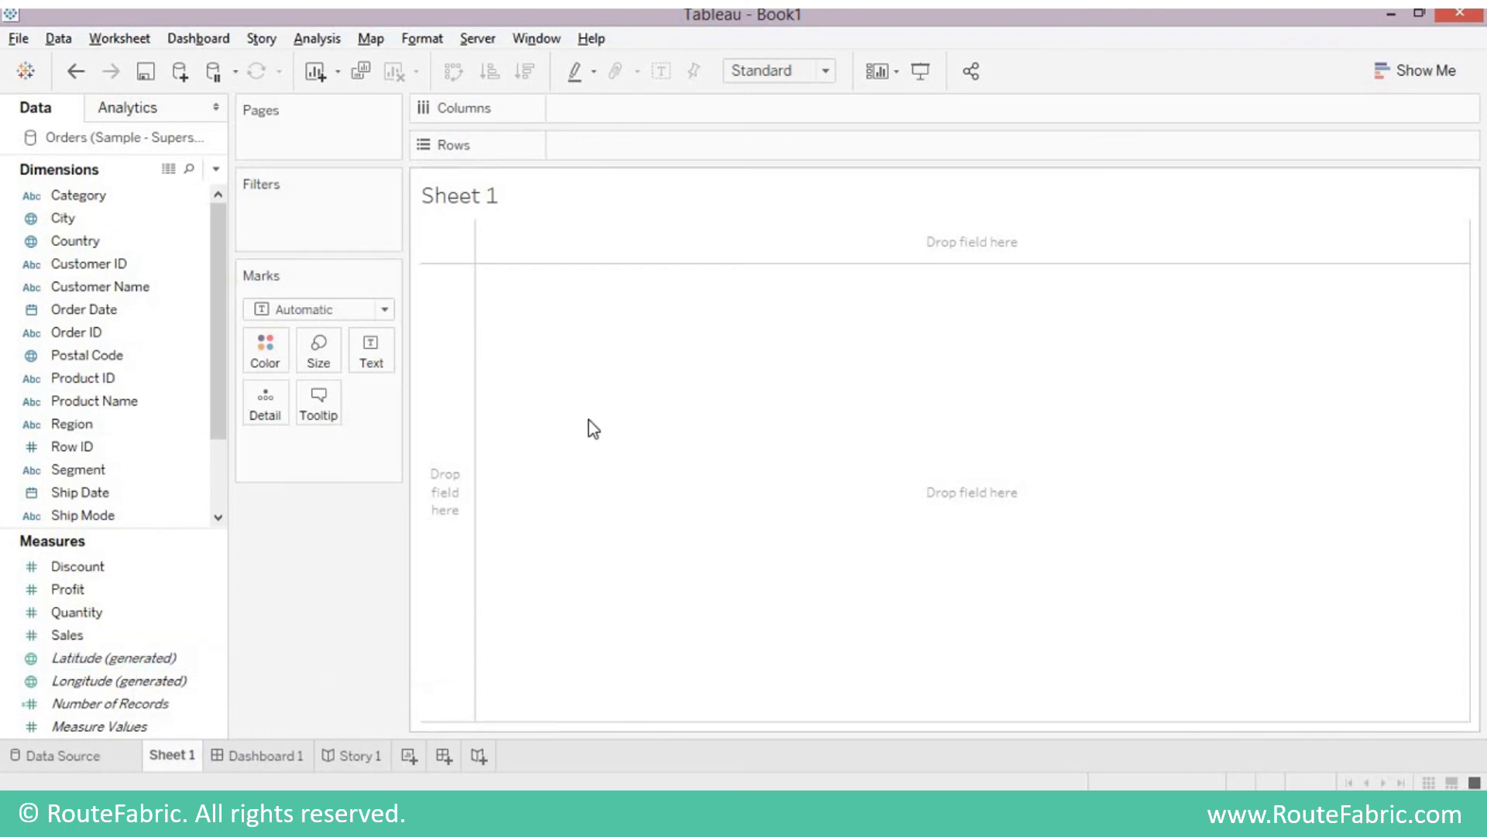
- Try carrying the Category dimension over the row drop area of the Sheet 1 view
click(126, 196)
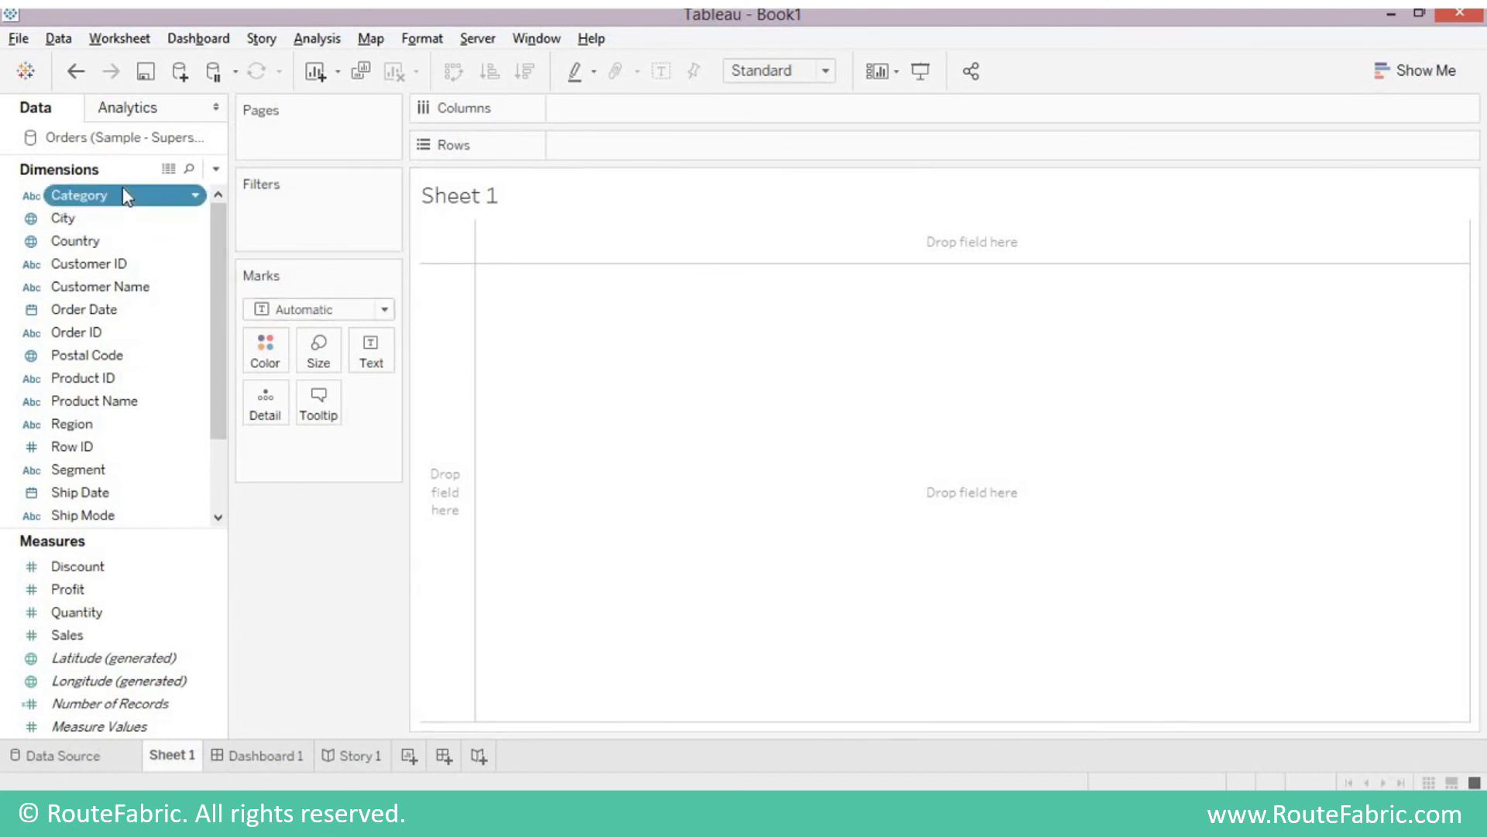
drag(124, 192, 429, 406)
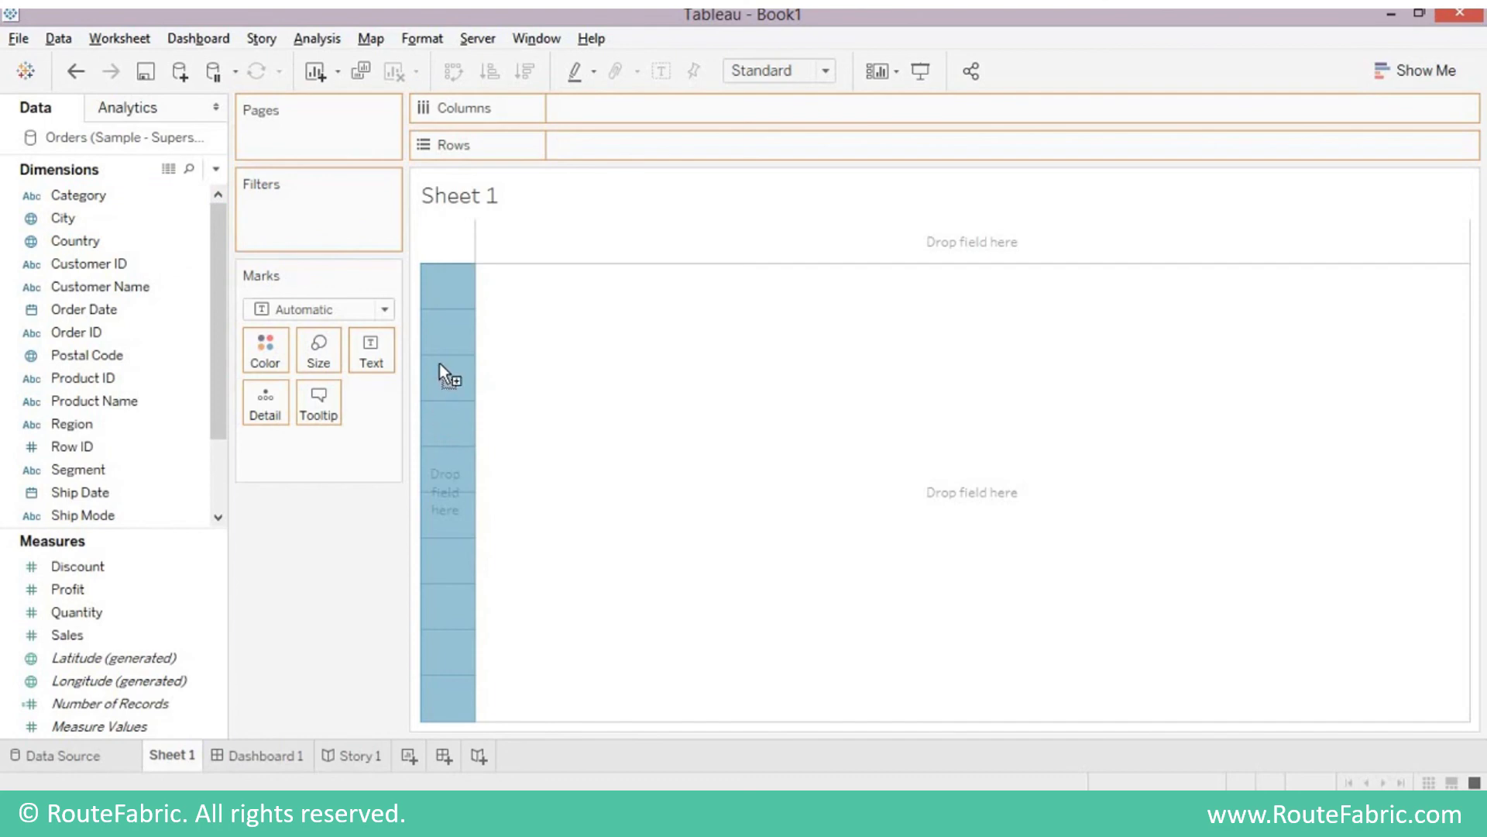
drag(507, 260, 329, 602)
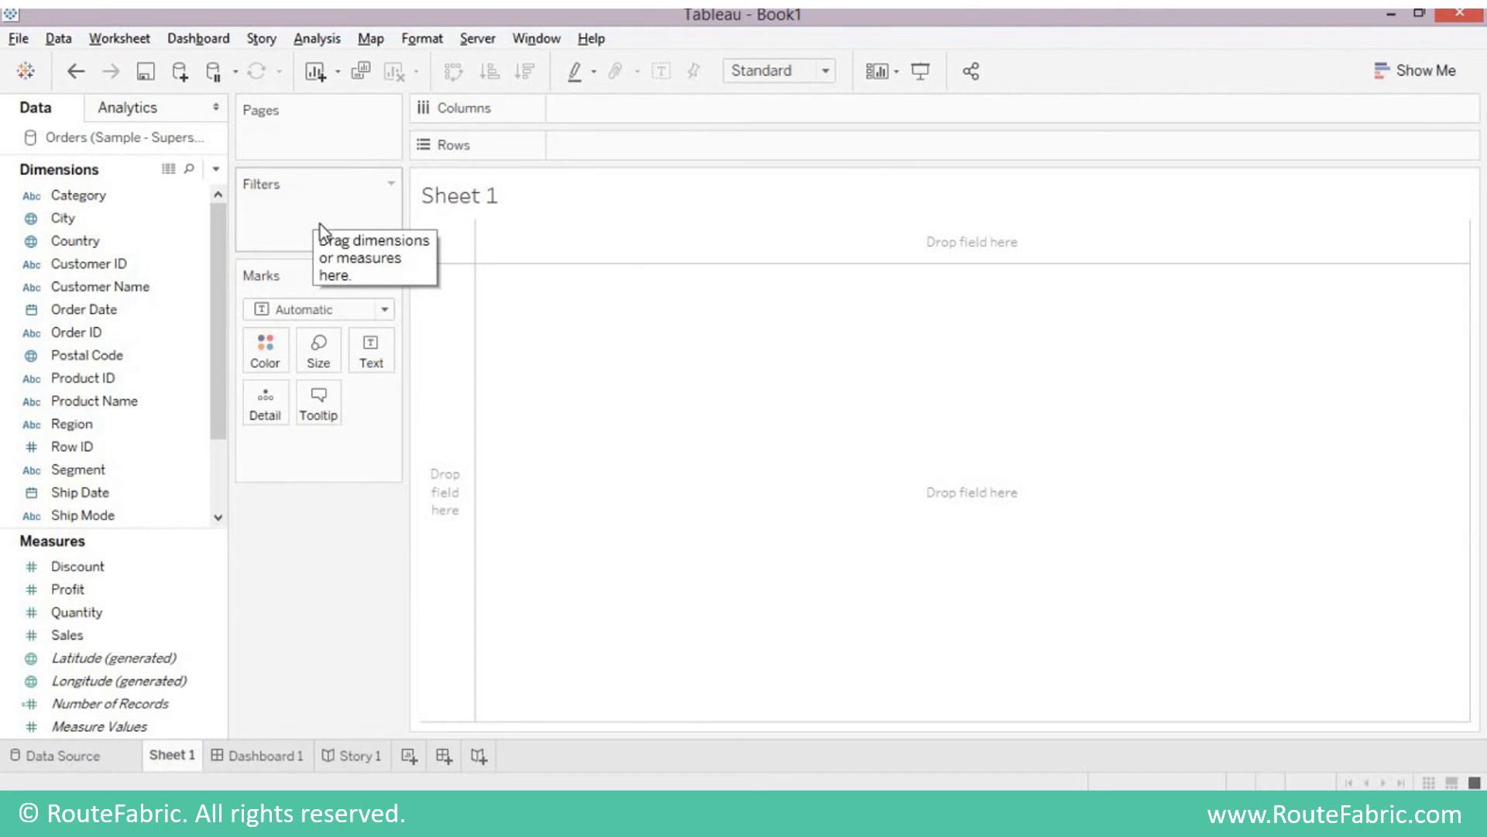
- Hide the Filters shelf of Sheet 1 and show it again
right_click(287, 502)
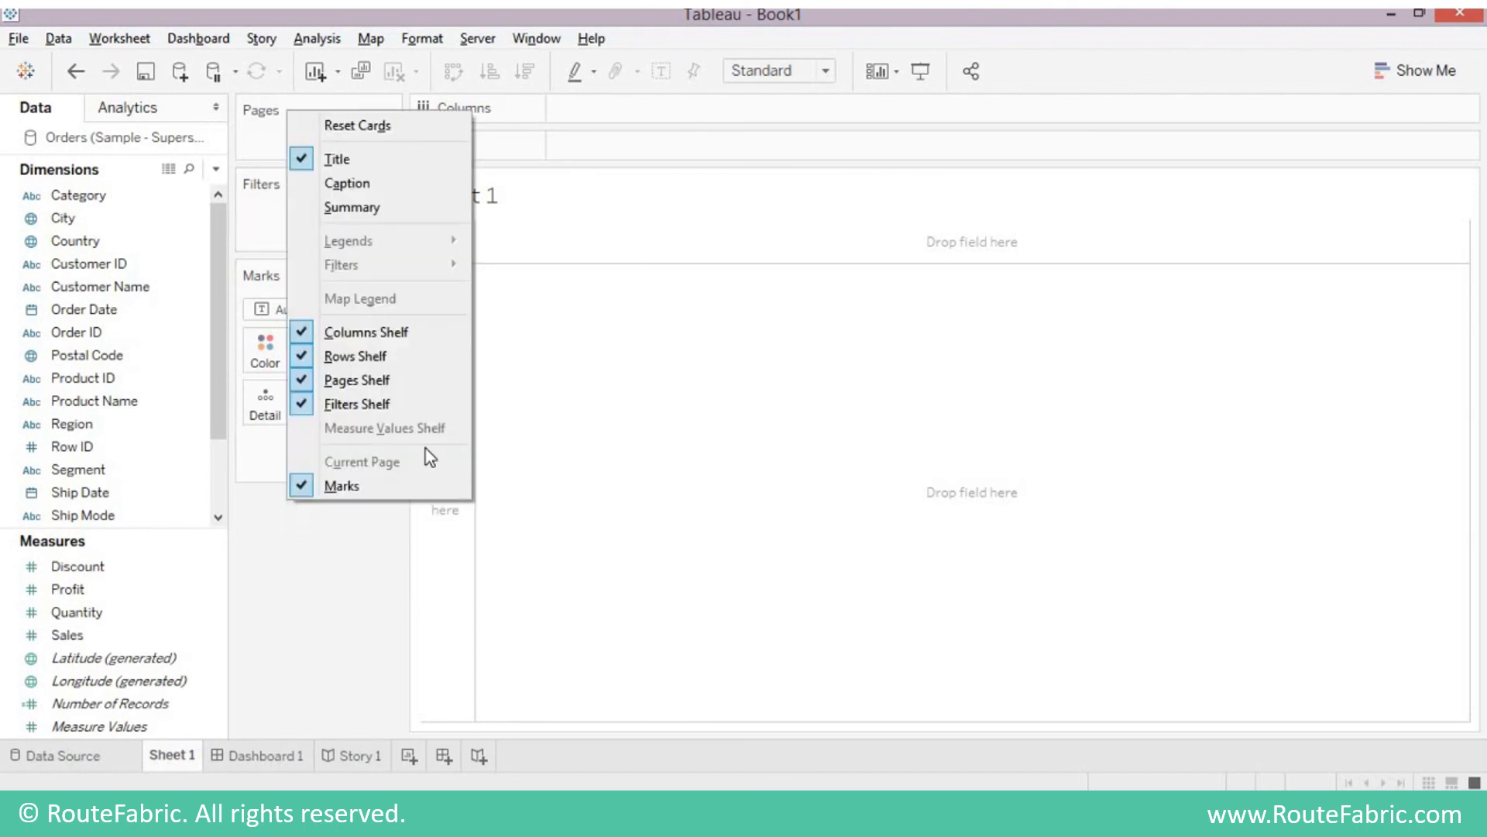
click(386, 406)
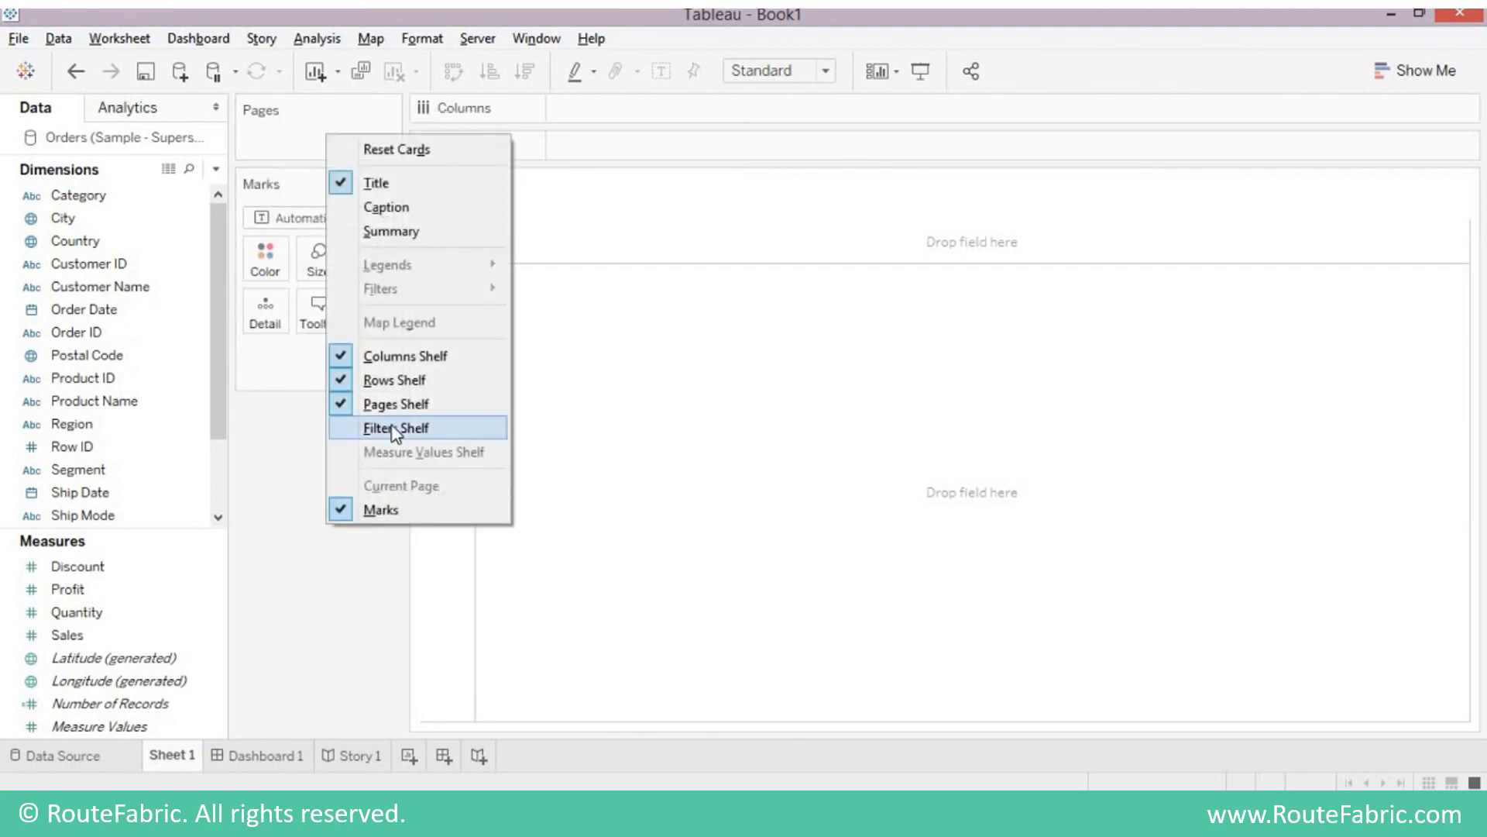
click(392, 427)
drag(327, 209, 319, 162)
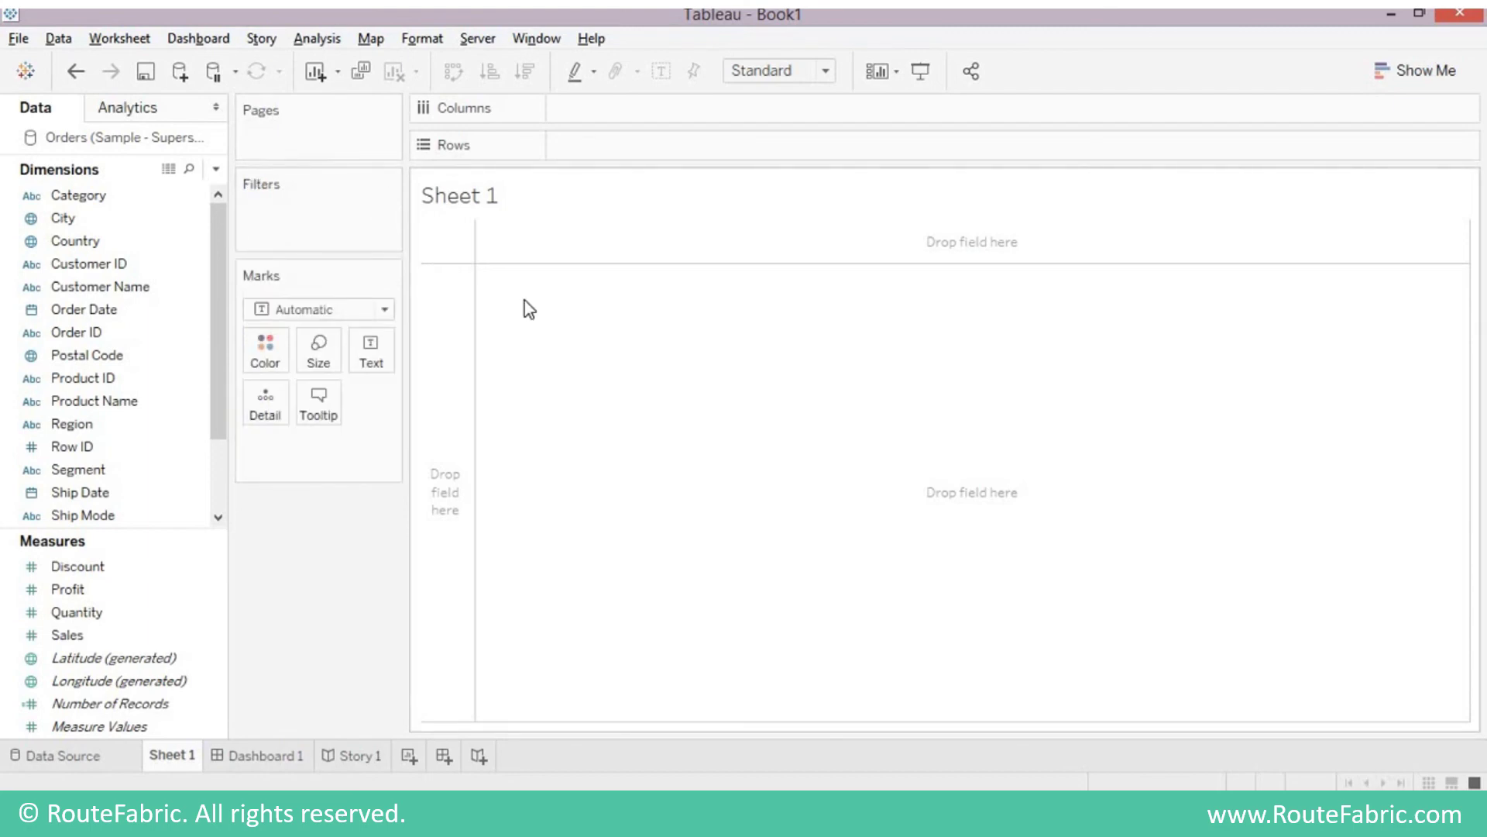